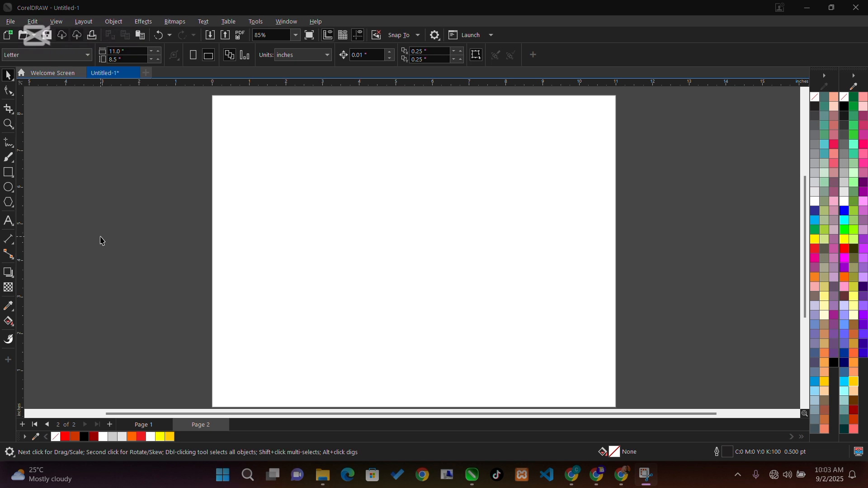
# - Create a page-frame rectangle, narrow it about its centre to about 4.82 inches wide, and fill it black with no outline
pyautogui.doubleClick(8, 174)
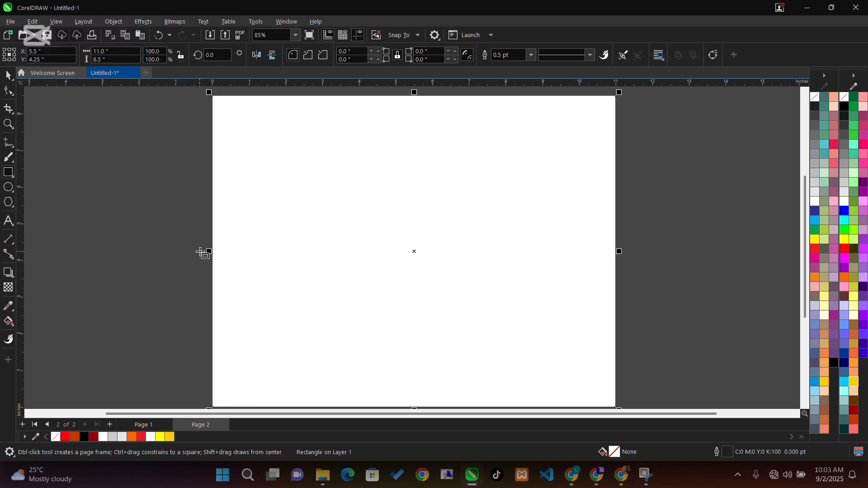
pyautogui.moveTo(209, 252); pyautogui.dragTo(320, 252)
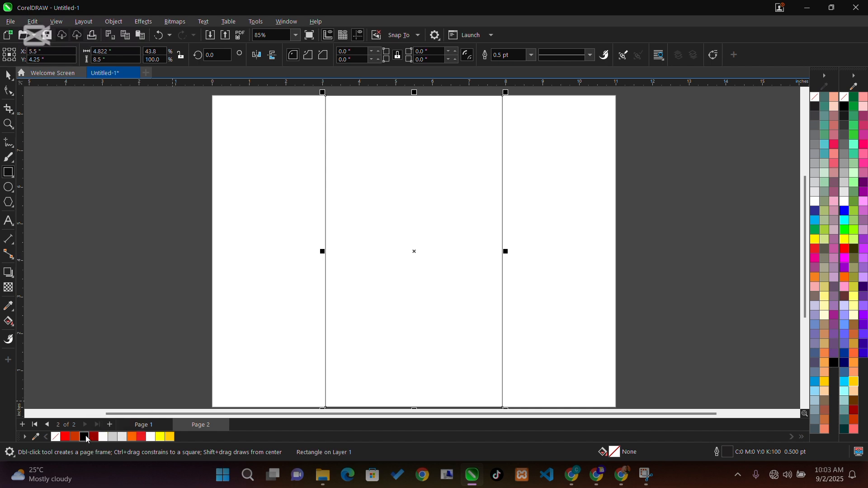
pyautogui.click(85, 437)
pyautogui.rightClick(56, 438)
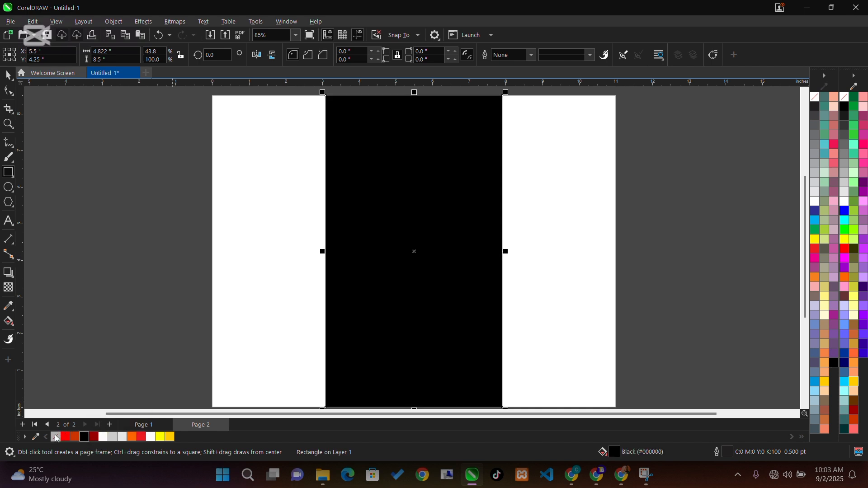
# - Add another page-frame rectangle, narrow it to cover the area left of the black panel, and fill it Ruby Red
pyautogui.click(10, 175)
pyautogui.click(9, 174)
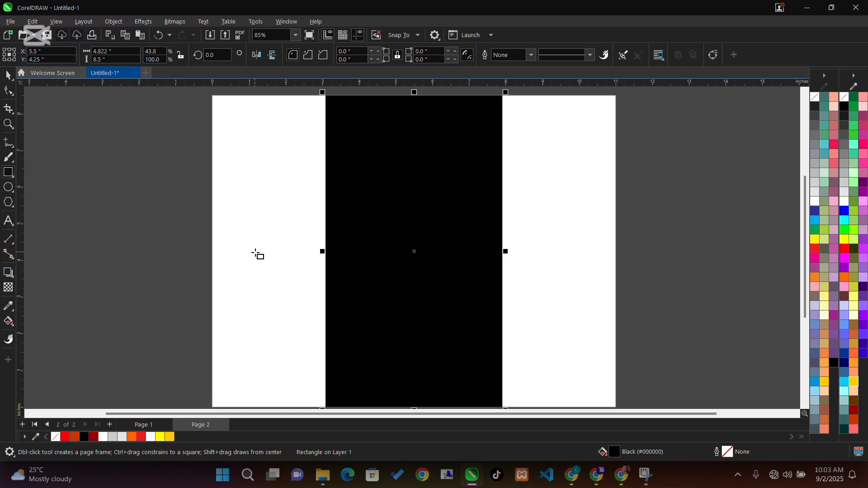
pyautogui.press('space')
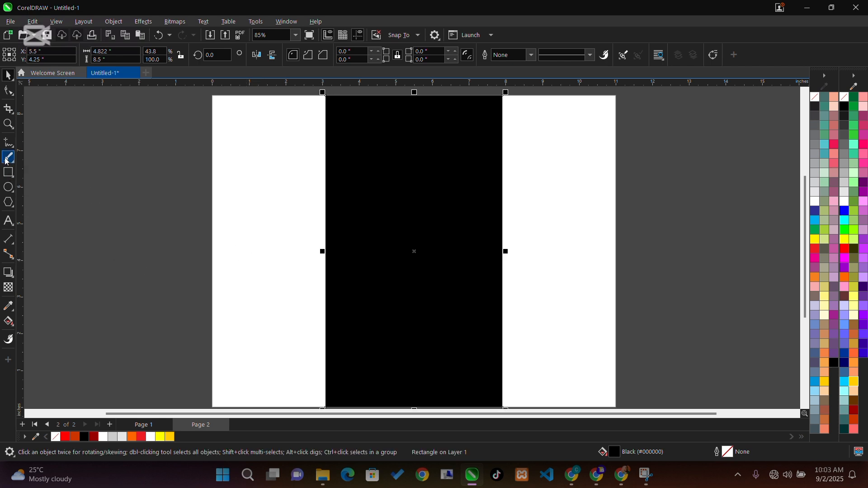
pyautogui.doubleClick(8, 172)
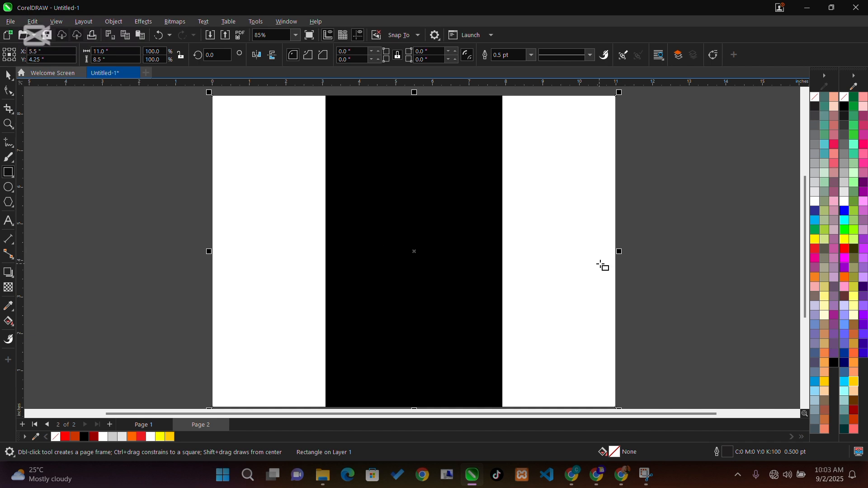
pyautogui.moveTo(621, 252); pyautogui.dragTo(326, 277)
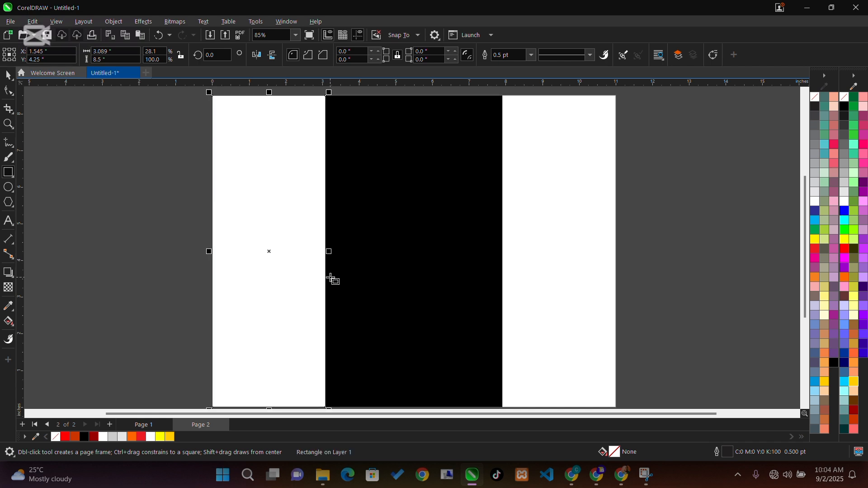
pyautogui.click(93, 437)
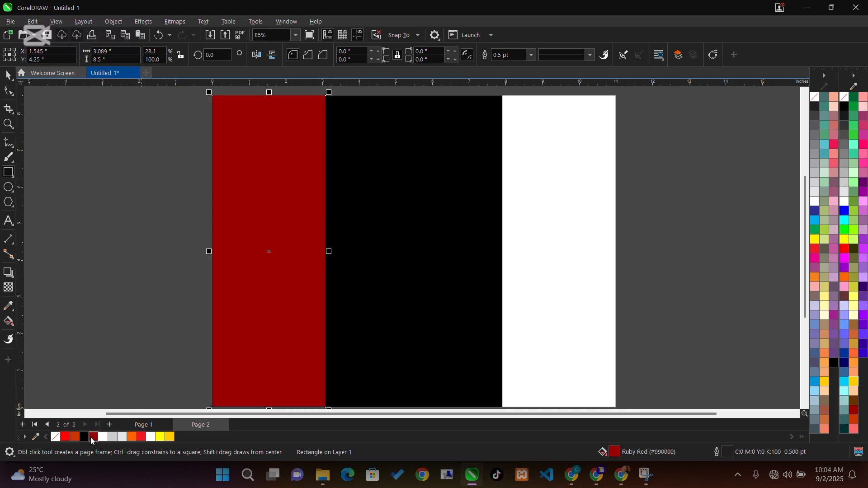
# - Add a third page-frame rectangle, narrow it to cover the area right of the black panel, and fill it Ruby Red
pyautogui.press('space')
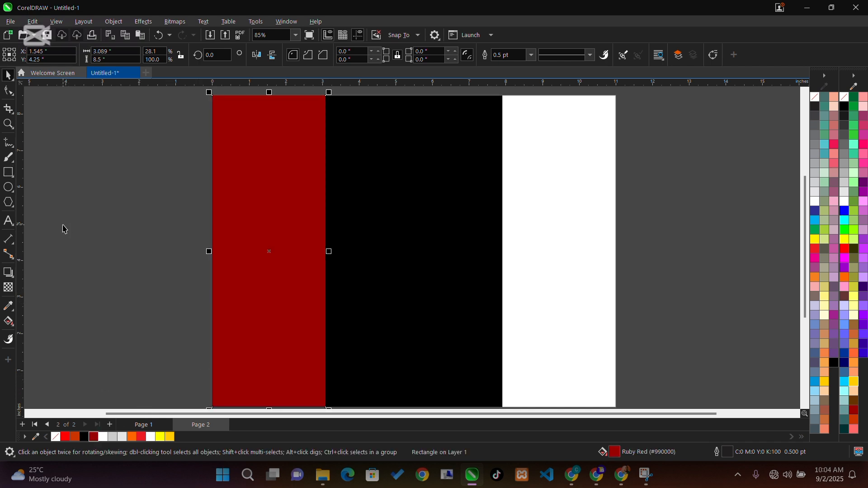
pyautogui.doubleClick(9, 173)
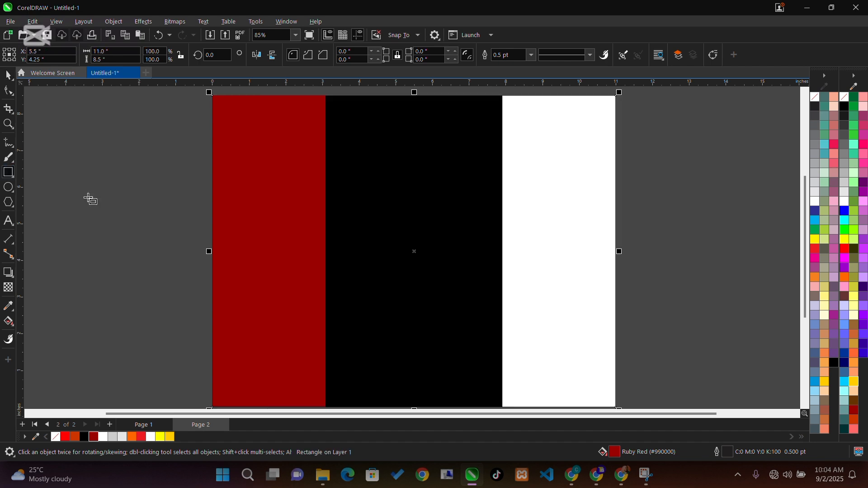
pyautogui.moveTo(208, 253); pyautogui.dragTo(501, 236)
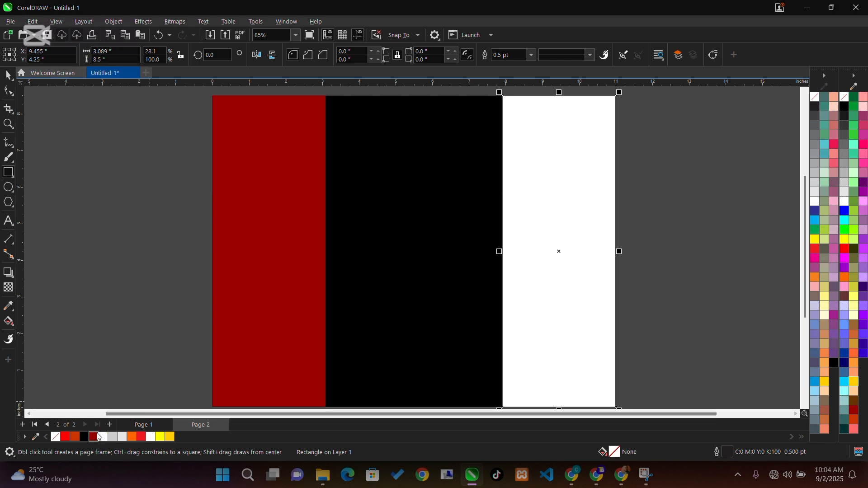
pyautogui.click(94, 438)
pyautogui.press('space')
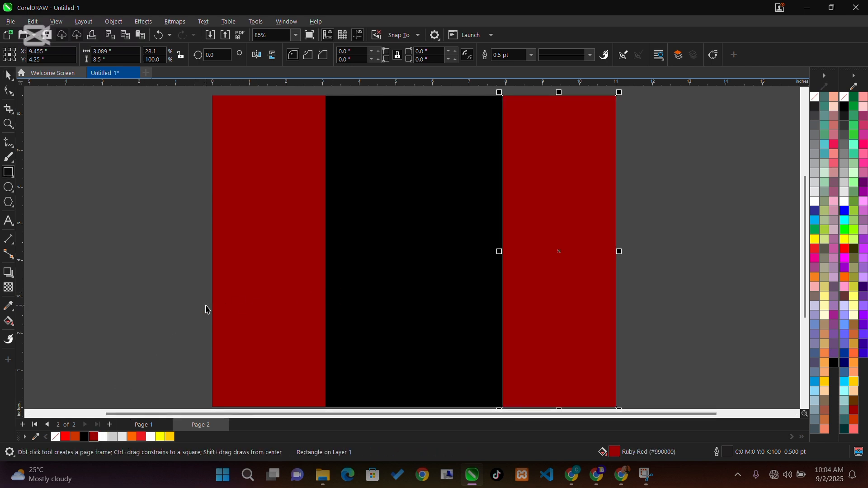
# - Duplicate the black centre panel as a copy shortened about its centre to about 3.48 inches high
pyautogui.click(422, 262)
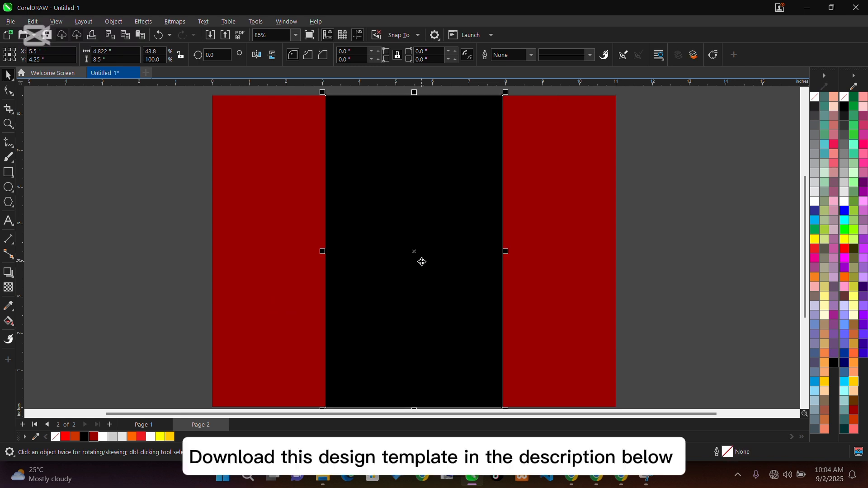
pyautogui.moveTo(413, 94); pyautogui.dragTo(426, 186)
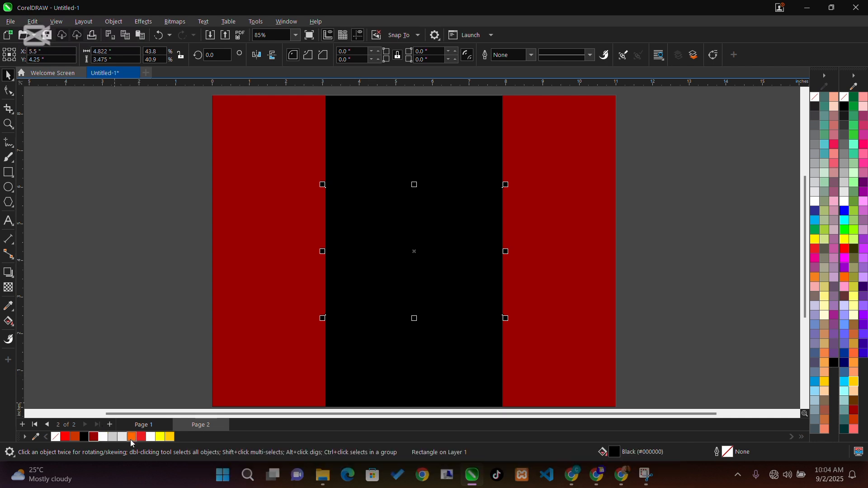
pyautogui.click(112, 439)
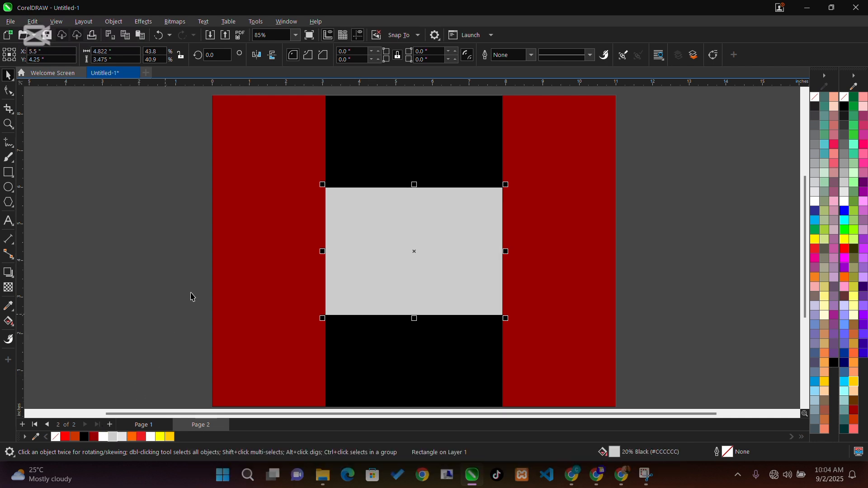
pyautogui.hotkey('ctrl', 'z')
pyautogui.hotkey('ctrl', 'z')
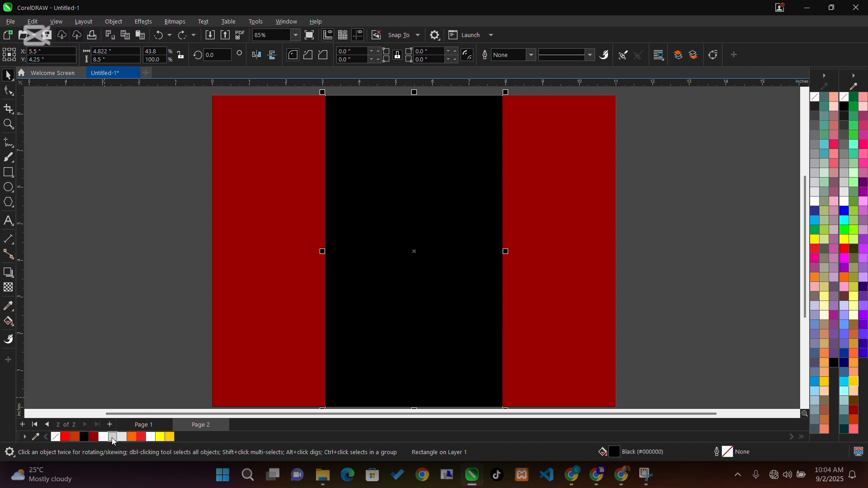
# - Fill the full-height centre panel behind the short black rectangle with 20% Black
pyautogui.click(112, 438)
pyautogui.click(145, 333)
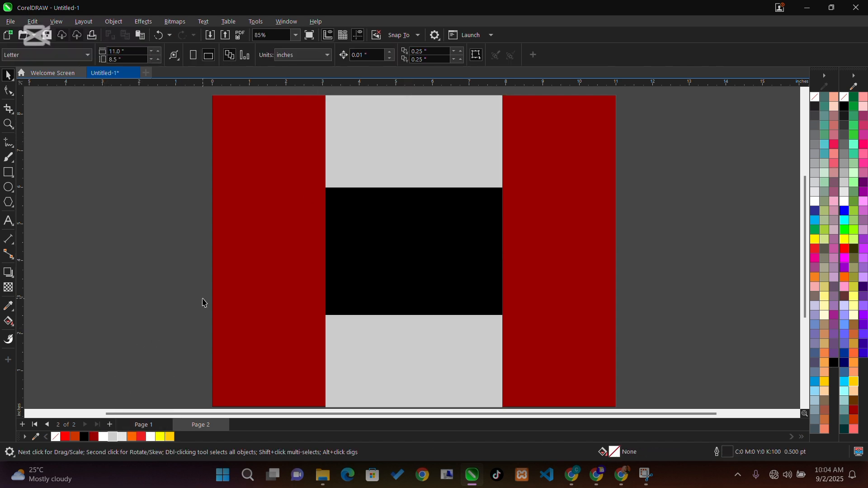
pyautogui.click(400, 244)
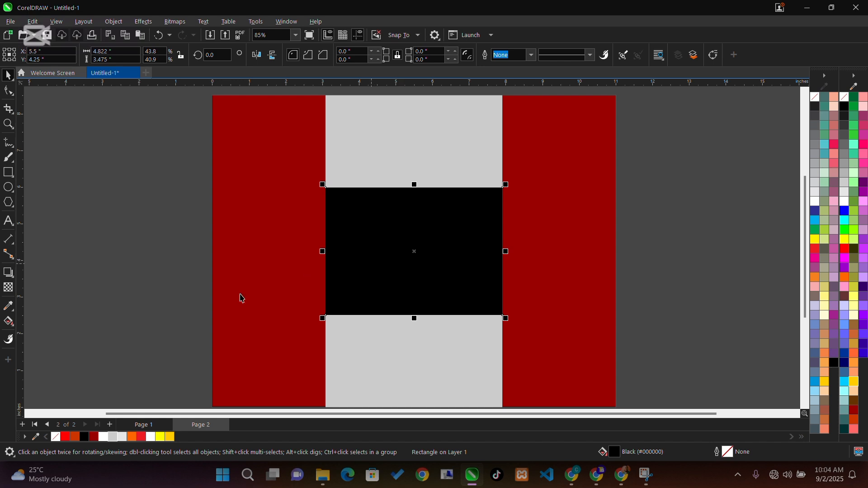
# - Copy the four images from the mm folder in File Explorer and paste them into the CorelDRAW page
pyautogui.hotkey('alt', 'Tab')
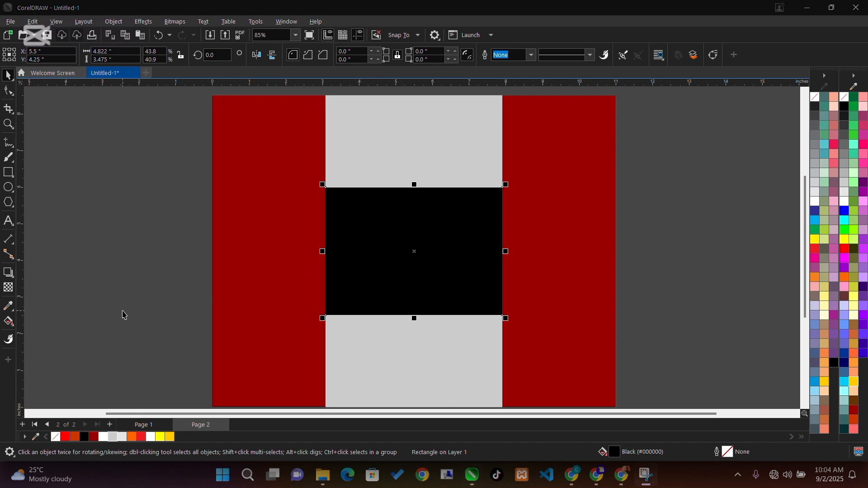
pyautogui.hotkey('alt', 'Tab')
pyautogui.hotkey('alt', 'Tab')
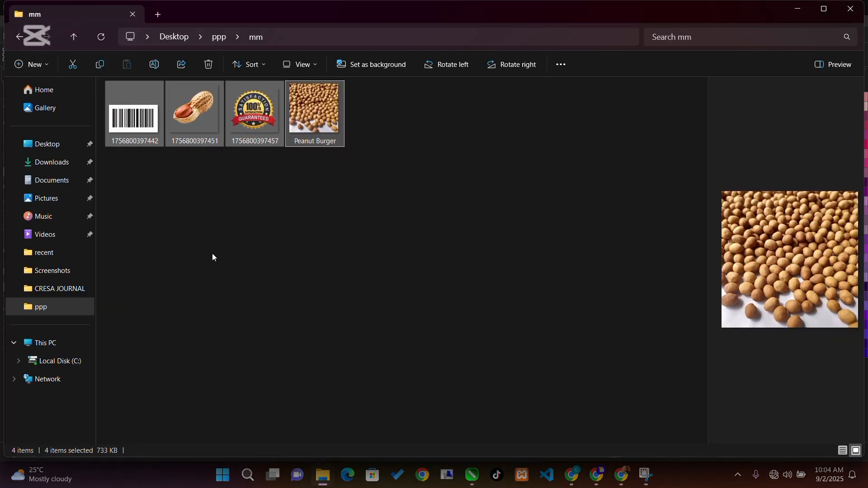
pyautogui.hotkey('alt', 'Tab')
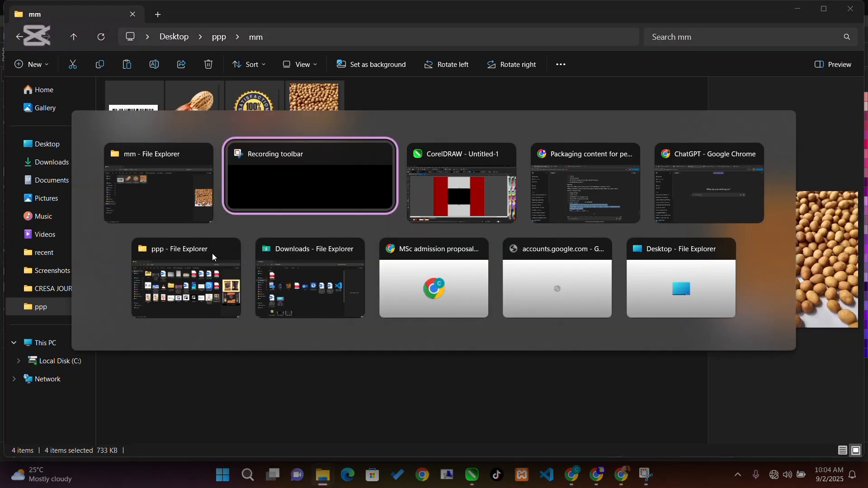
pyautogui.hotkey('alt', 'Tab')
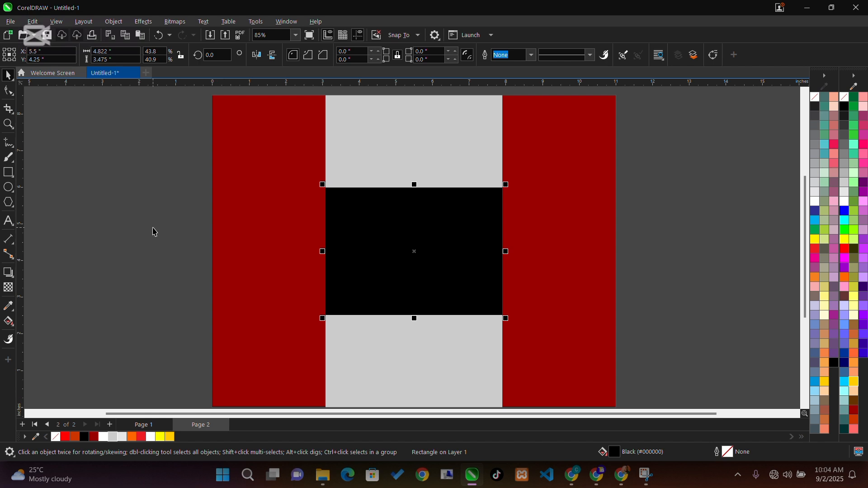
pyautogui.hotkey('ctrl', 'v')
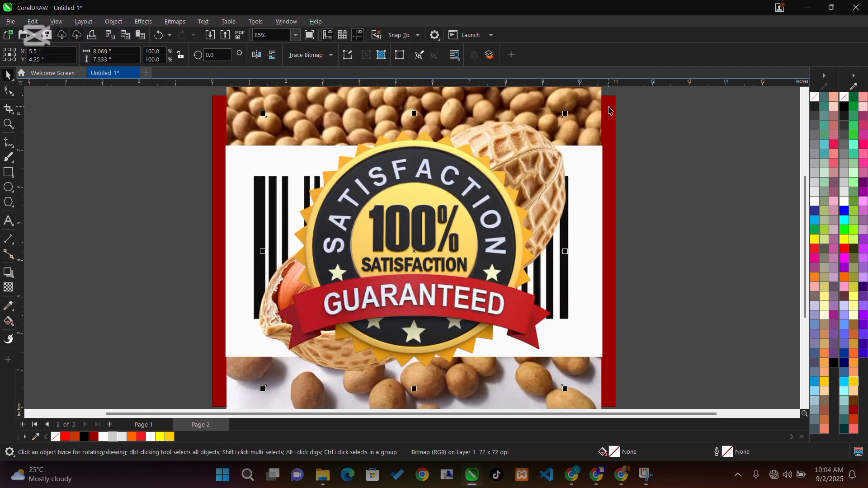
# - Shrink the satisfaction badge to about 2.68 inches wide, shrink the peanut pod image, and place both off the page's left side
pyautogui.moveTo(564, 113); pyautogui.dragTo(378, 295)
pyautogui.moveTo(318, 352); pyautogui.dragTo(78, 207)
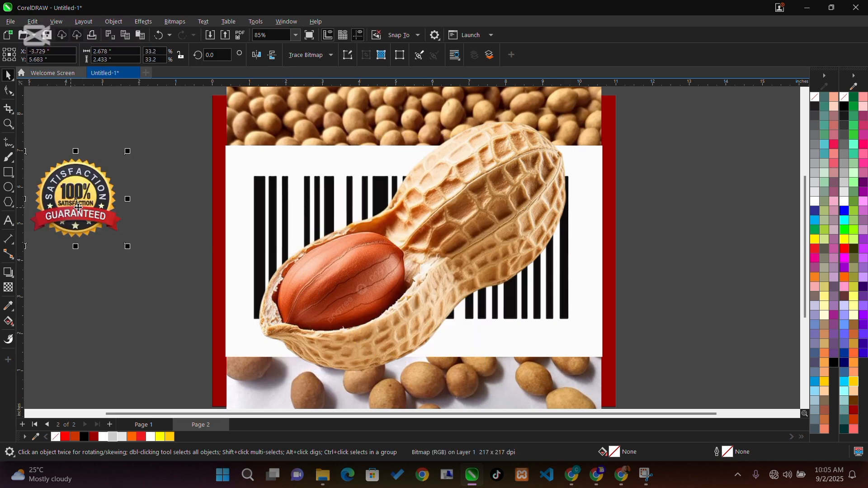
pyautogui.click(367, 261)
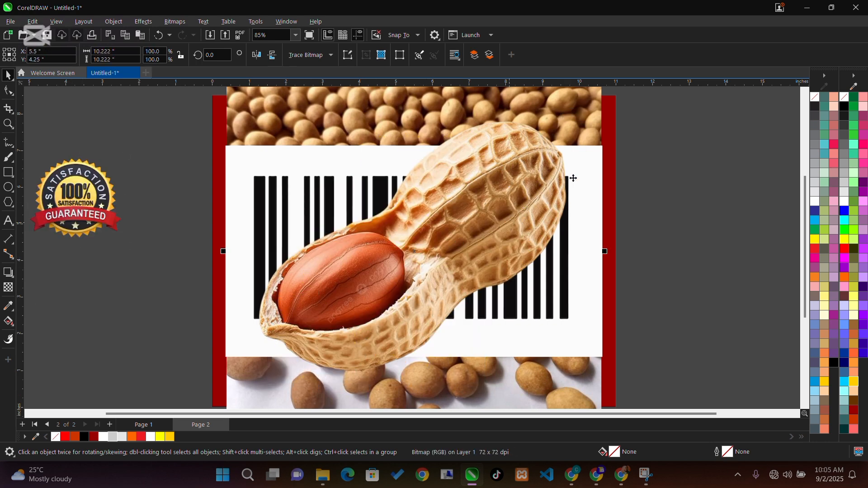
pyautogui.moveTo(580, 161); pyautogui.dragTo(485, 210)
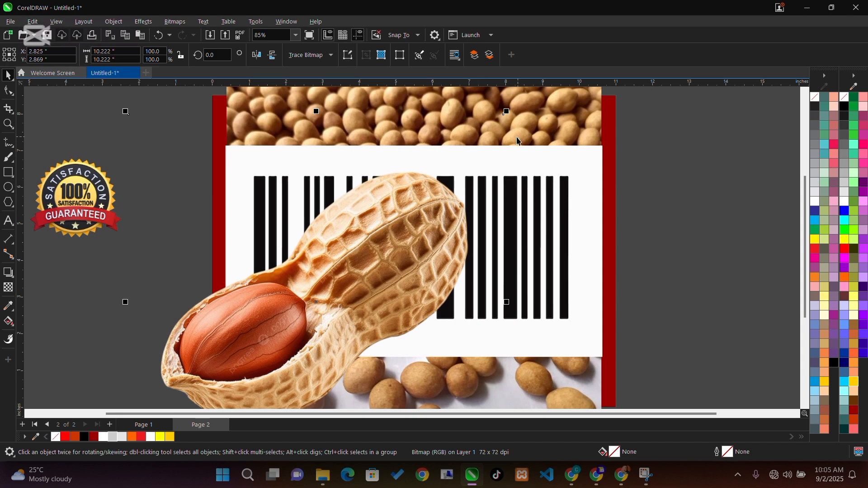
pyautogui.moveTo(508, 113); pyautogui.dragTo(286, 330)
pyautogui.moveTo(212, 375); pyautogui.dragTo(108, 284)
# - Scale the barcode down to about 3.23 inches wide and place it off the page's right side
pyautogui.click(363, 211)
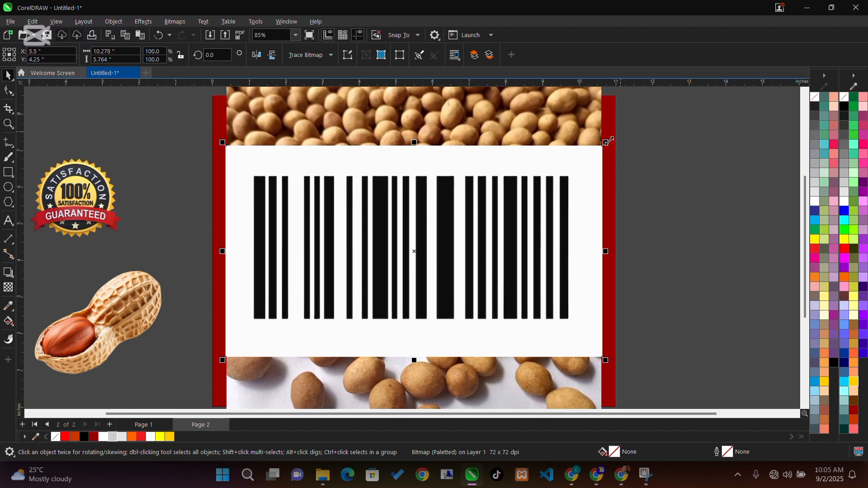
pyautogui.moveTo(608, 142); pyautogui.dragTo(395, 293)
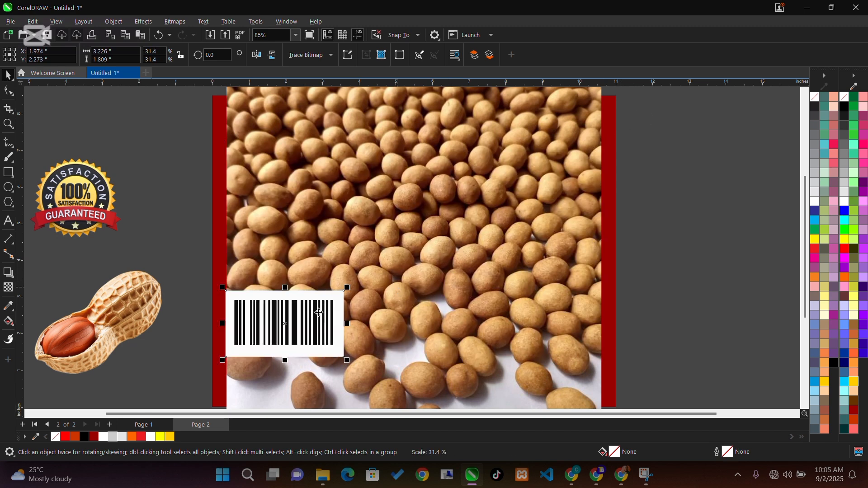
pyautogui.moveTo(320, 313); pyautogui.dragTo(732, 221)
# - Scale the photo of scattered peanuts down to about 4.96 inches square and PowerClip it inside the grey centre panel
pyautogui.click(486, 217)
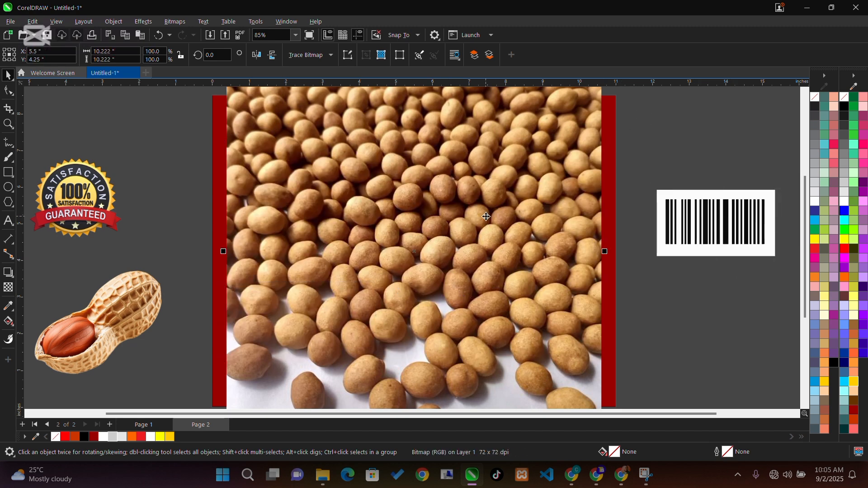
pyautogui.moveTo(518, 166); pyautogui.dragTo(484, 271)
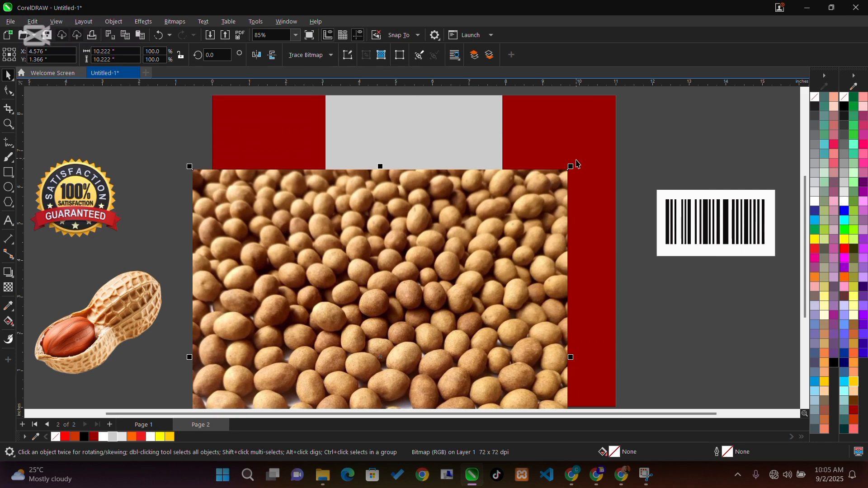
pyautogui.moveTo(567, 170); pyautogui.dragTo(357, 351)
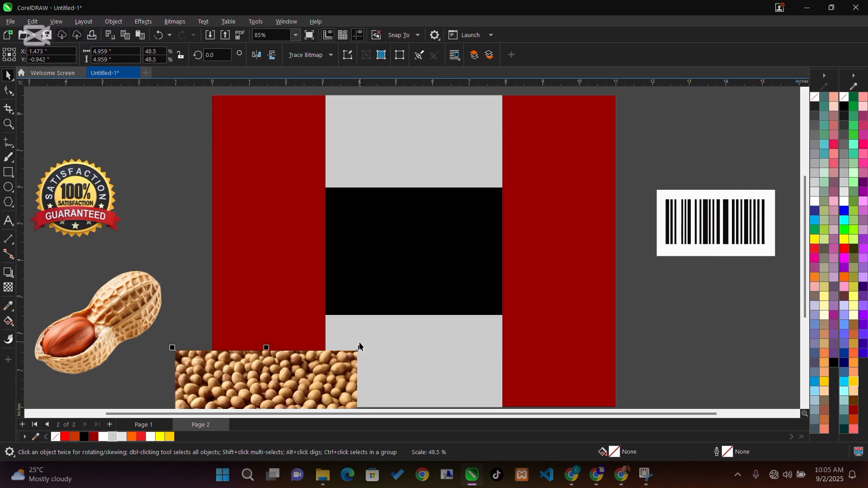
pyautogui.moveTo(301, 371); pyautogui.dragTo(422, 122)
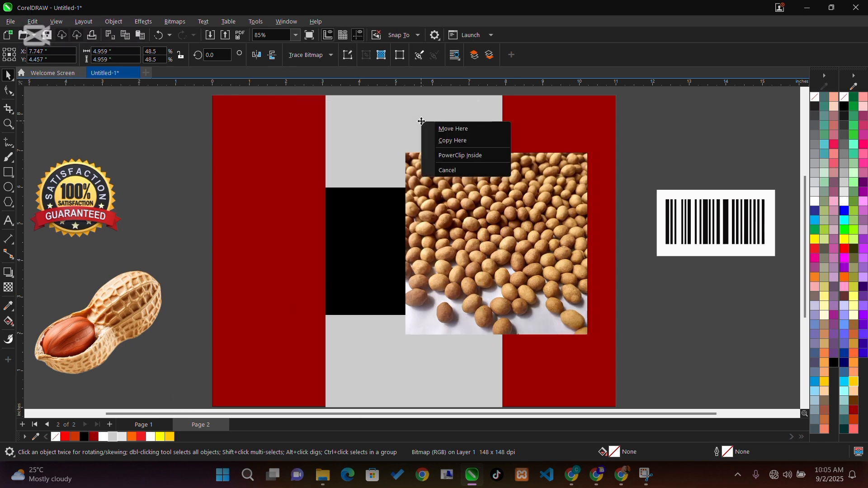
pyautogui.click(473, 160)
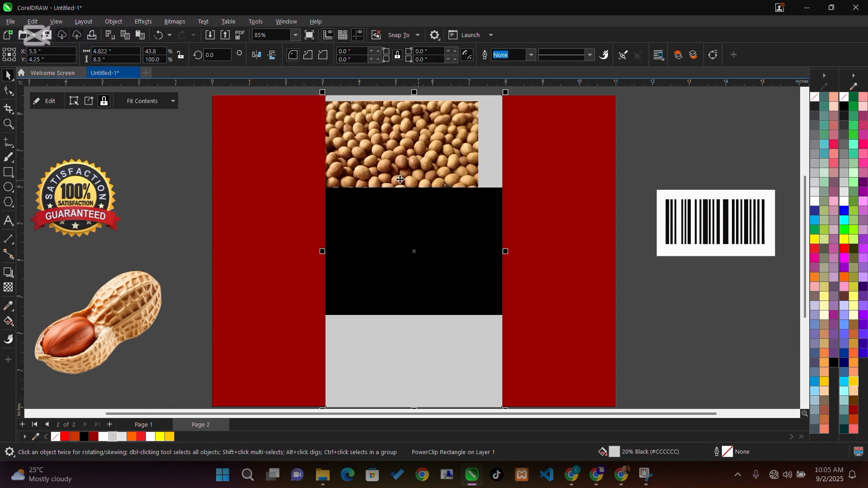
# - Edit the centre panel's PowerClip contents, enlarging the peanut photo to about 5.5 inches square and centring it across the panel's upper part
pyautogui.click(53, 102)
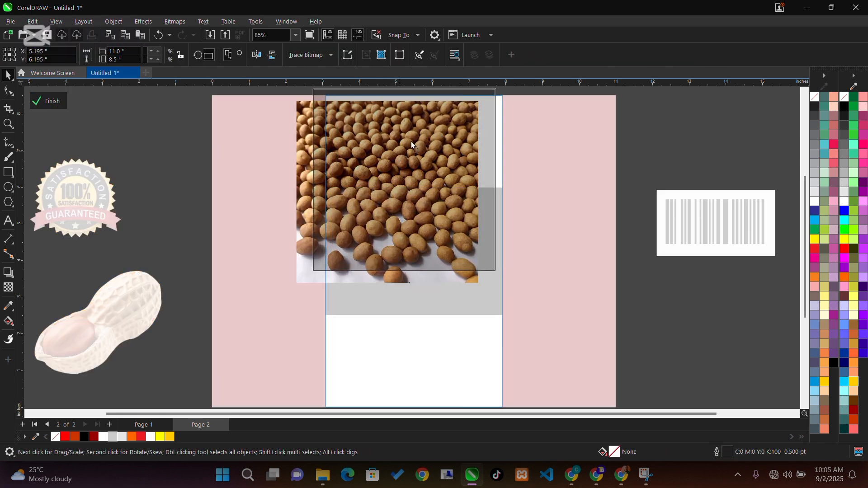
pyautogui.moveTo(453, 186); pyautogui.dragTo(475, 171)
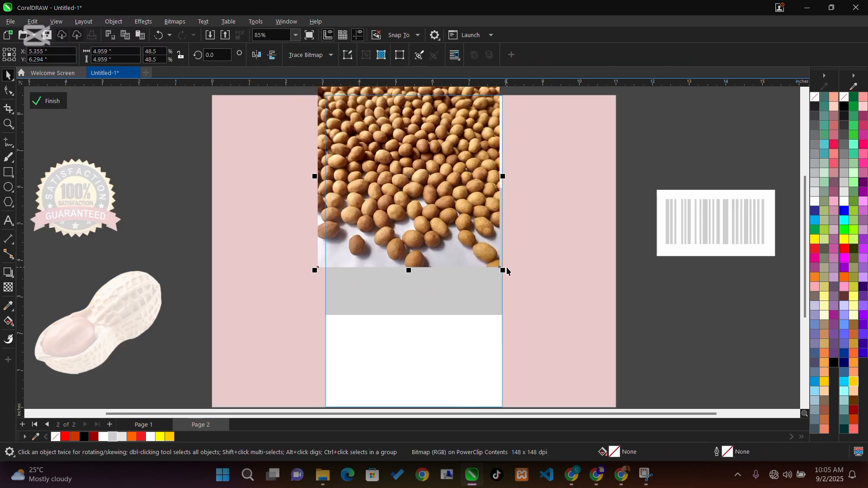
pyautogui.moveTo(503, 270); pyautogui.dragTo(524, 290)
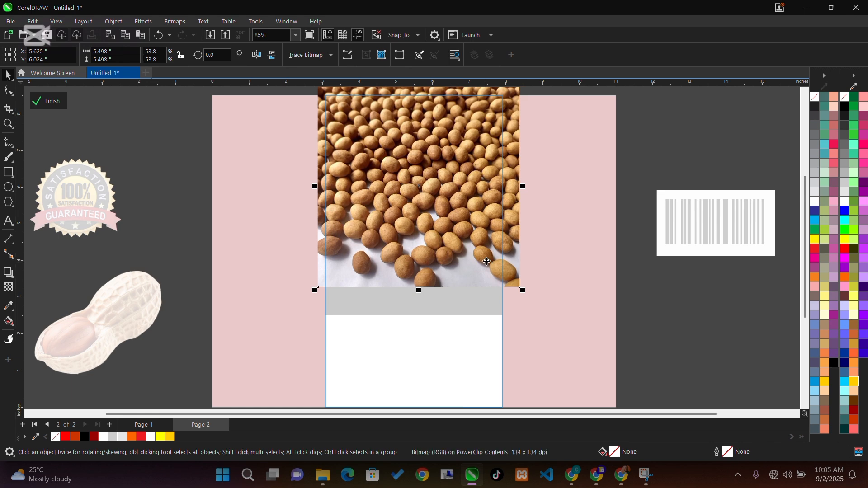
pyautogui.moveTo(459, 234); pyautogui.dragTo(455, 236)
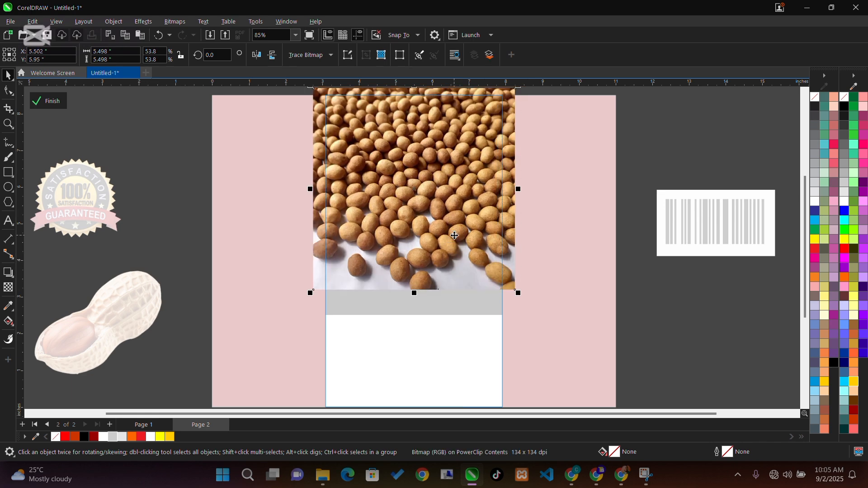
# - Duplicate the peanut photo inside the PowerClip, place the copy directly below the original to cover the panel's lower end, and finish editing
pyautogui.rightClick(443, 353)
pyautogui.moveTo(445, 222); pyautogui.dragTo(441, 386)
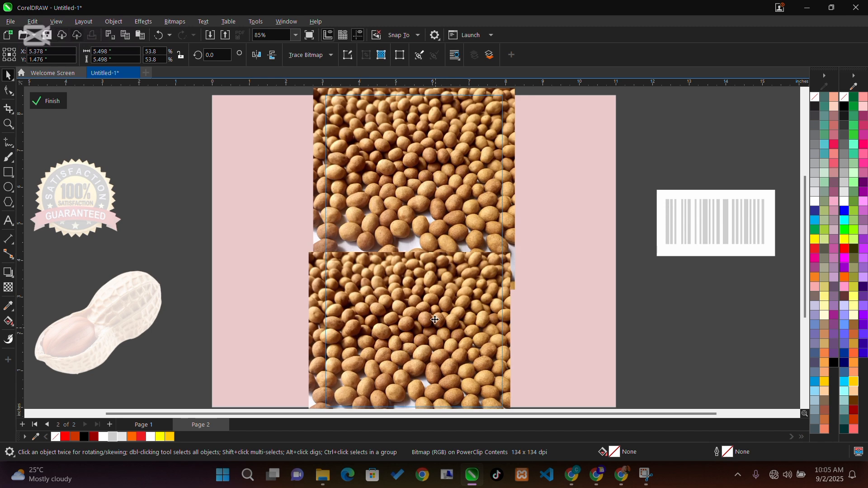
pyautogui.moveTo(435, 320); pyautogui.dragTo(430, 367)
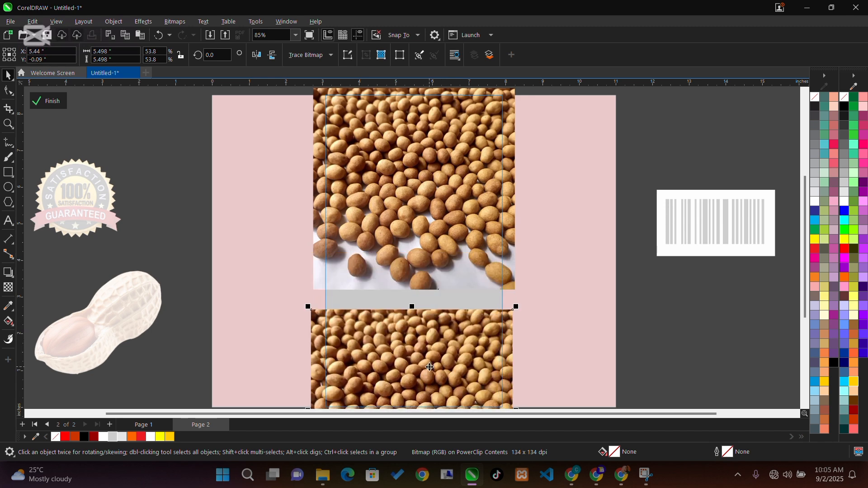
pyautogui.moveTo(807, 254); pyautogui.dragTo(807, 284)
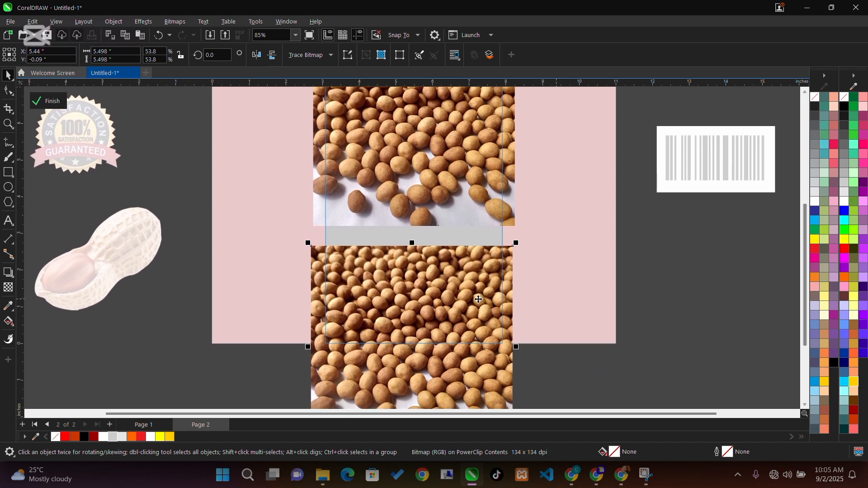
pyautogui.moveTo(478, 300); pyautogui.dragTo(478, 279)
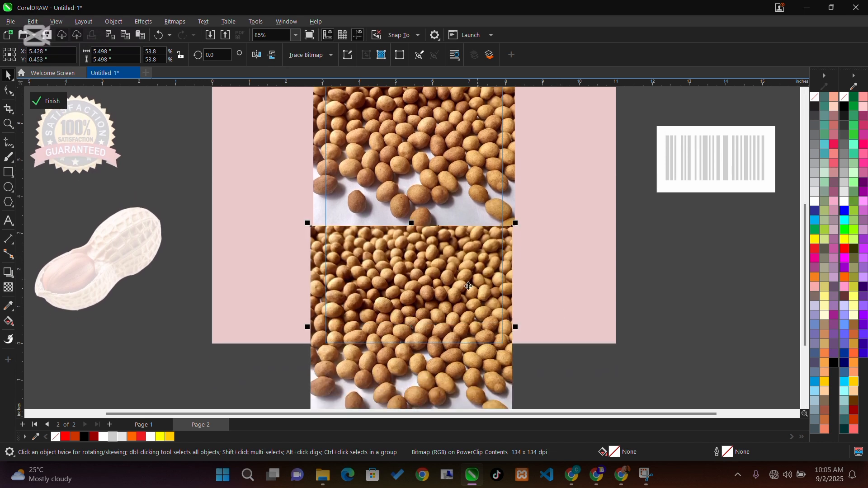
pyautogui.click(47, 101)
pyautogui.click(173, 197)
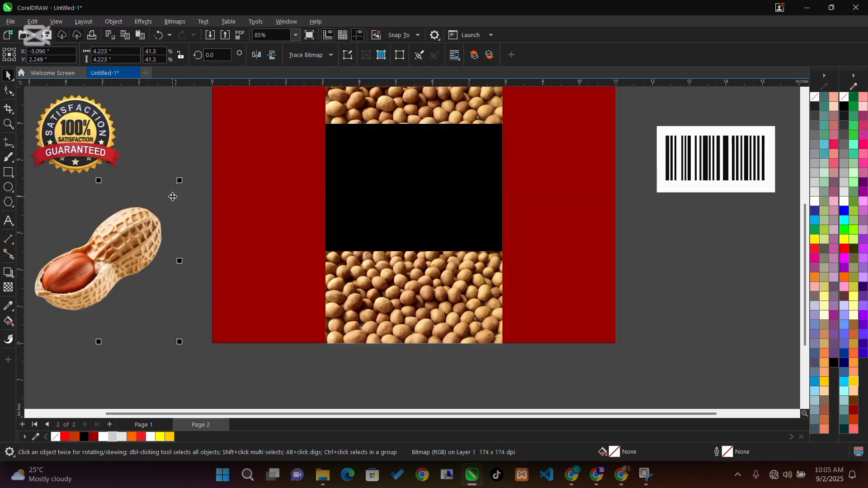
# - Draw a polygon about 1.5 inches wide on the black panel, fill it with Ruby Red and set it to 6 sides
pyautogui.moveTo(806, 250); pyautogui.dragTo(802, 216)
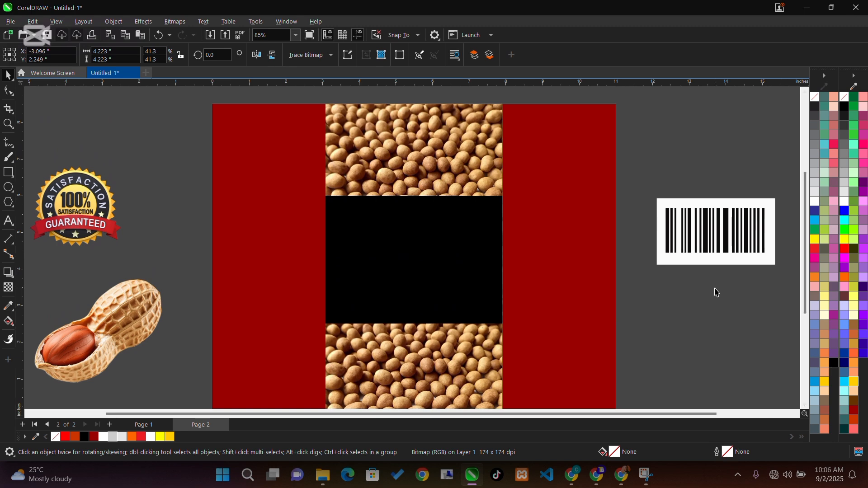
pyautogui.click(715, 291)
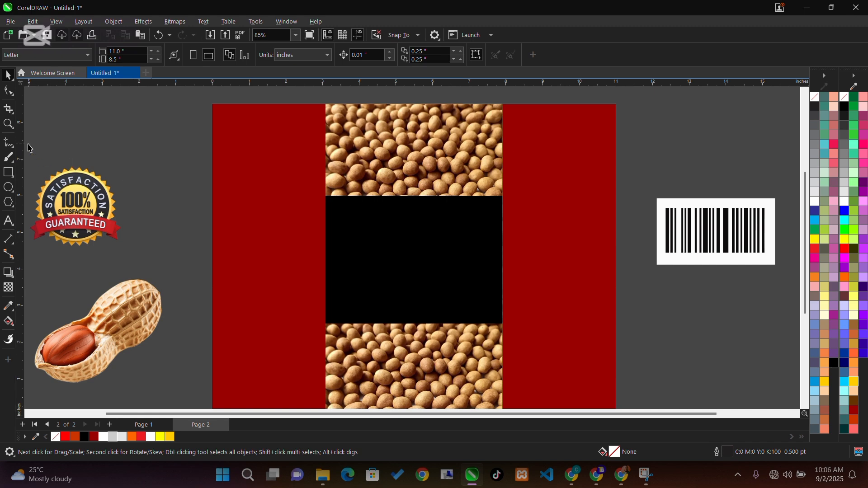
pyautogui.click(8, 203)
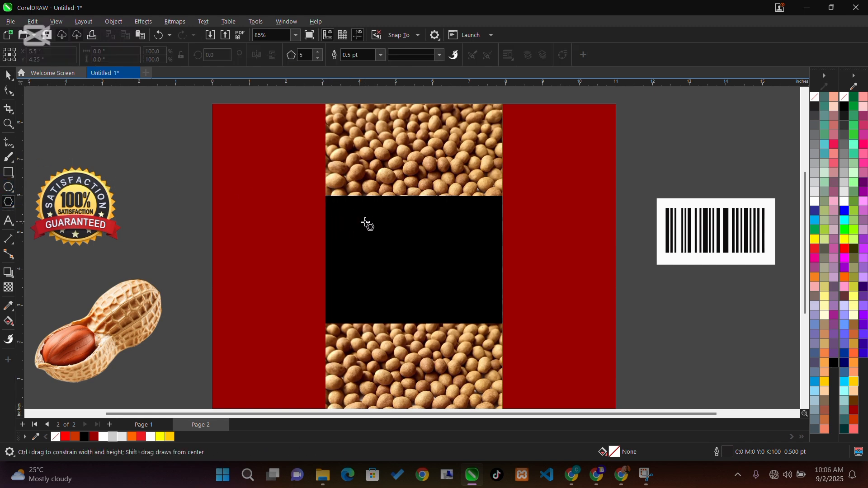
pyautogui.moveTo(366, 222); pyautogui.dragTo(424, 243)
pyautogui.press('ctrl')
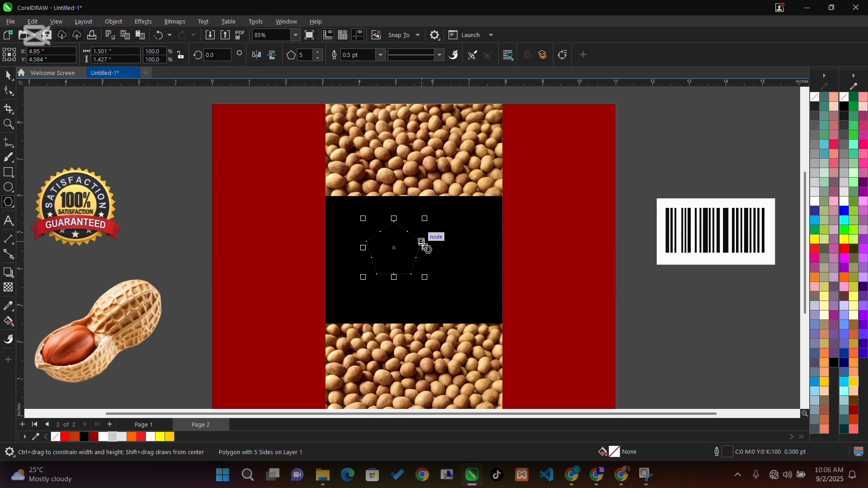
pyautogui.click(93, 437)
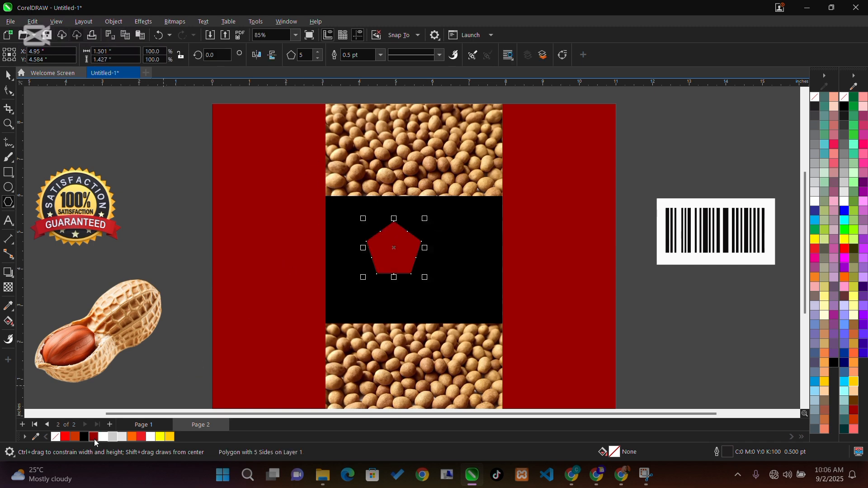
pyautogui.click(317, 53)
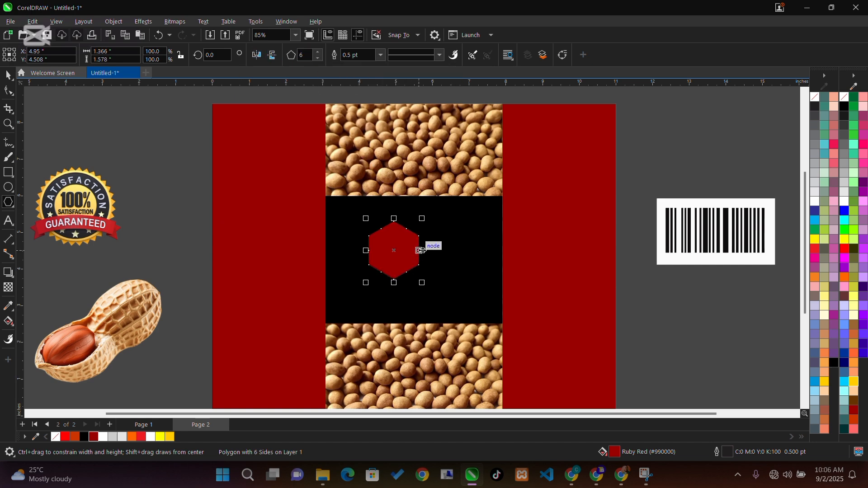
# - Reshape the red hexagon to about 2.58 by 1.05 inches and centre it over the black panel's top edge
pyautogui.moveTo(422, 250); pyautogui.dragTo(468, 252)
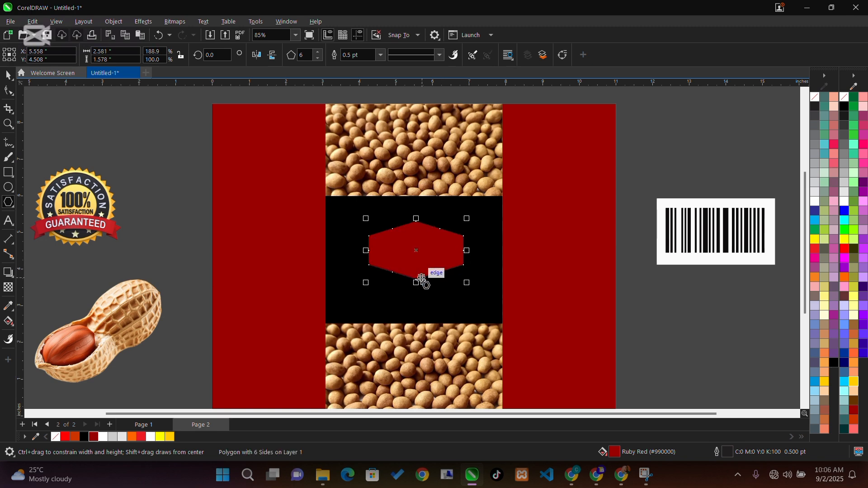
pyautogui.moveTo(416, 280); pyautogui.dragTo(417, 263)
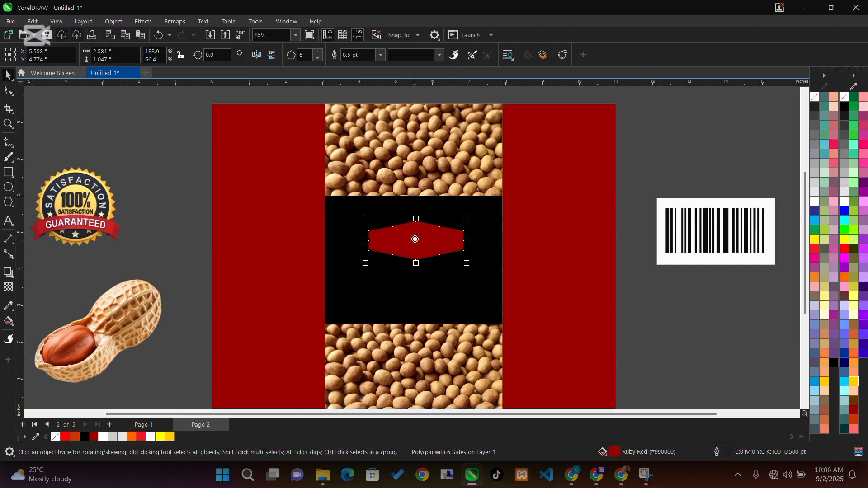
pyautogui.moveTo(416, 239); pyautogui.dragTo(417, 195)
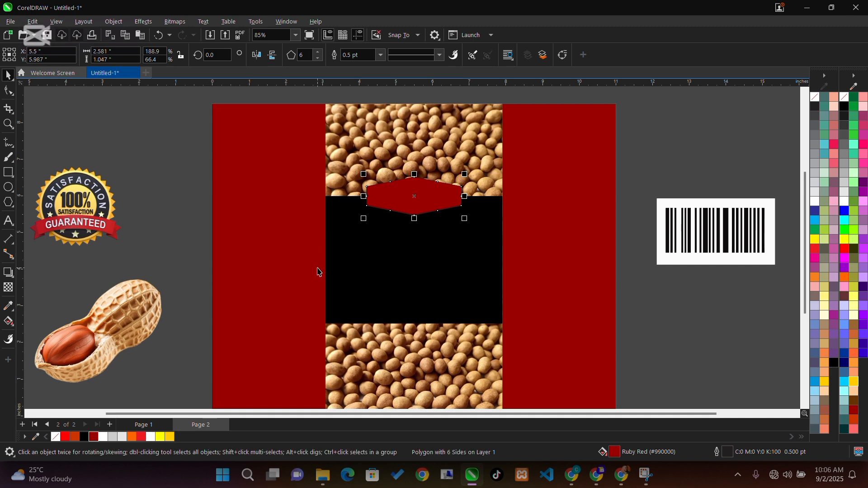
pyautogui.click(166, 189)
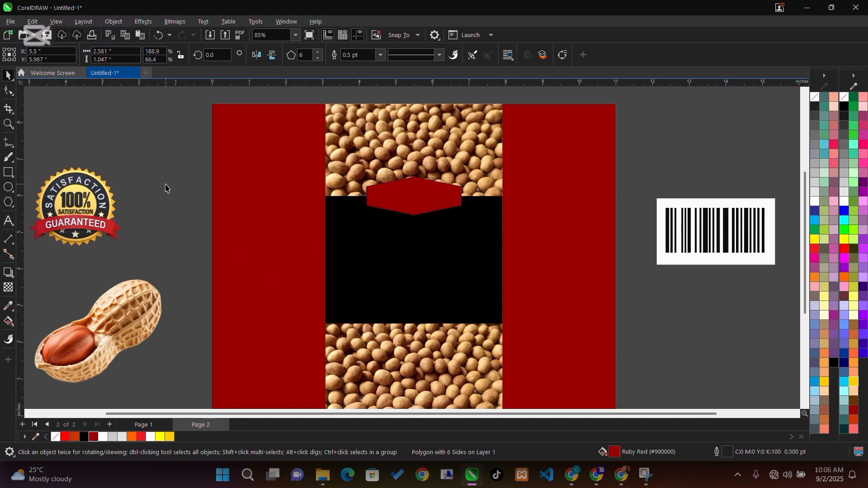
# - Move the red hexagon off the page, just above the satisfaction badge
pyautogui.click(434, 249)
pyautogui.click(430, 212)
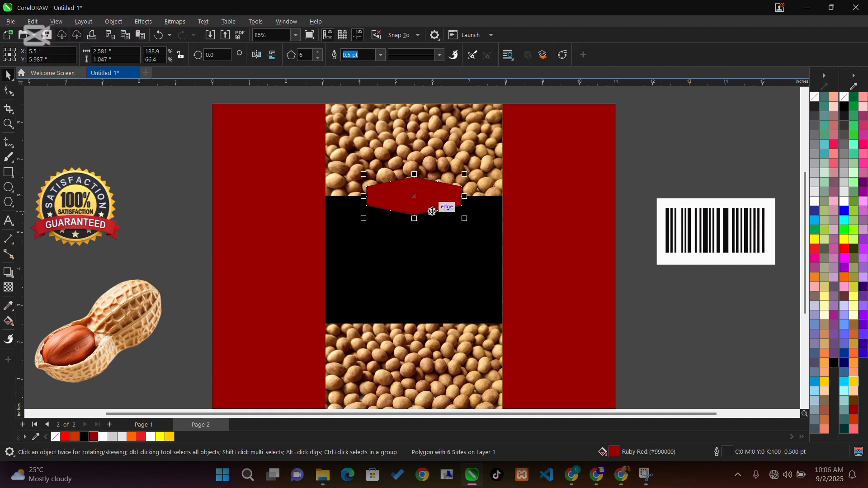
pyautogui.moveTo(406, 213); pyautogui.dragTo(142, 182)
# - Convert the black rectangle to curves, turn its top edge into a curve, and bow that edge downward
pyautogui.click(342, 234)
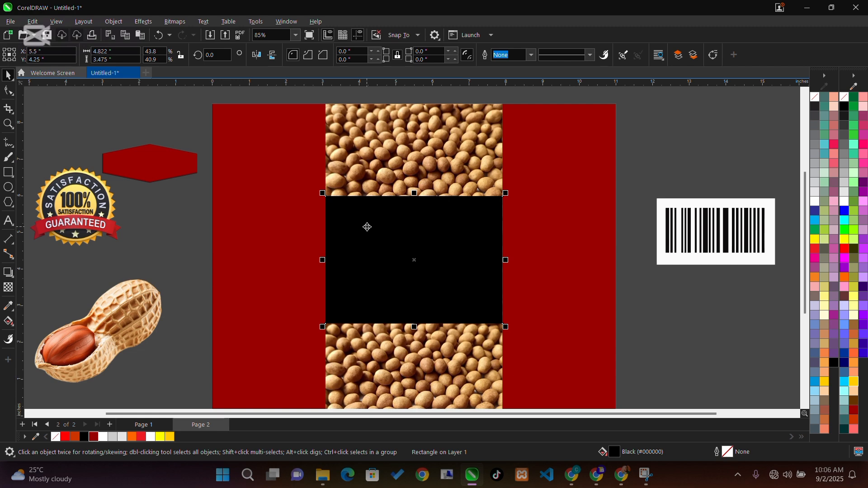
pyautogui.hotkey('ctrl', 'q')
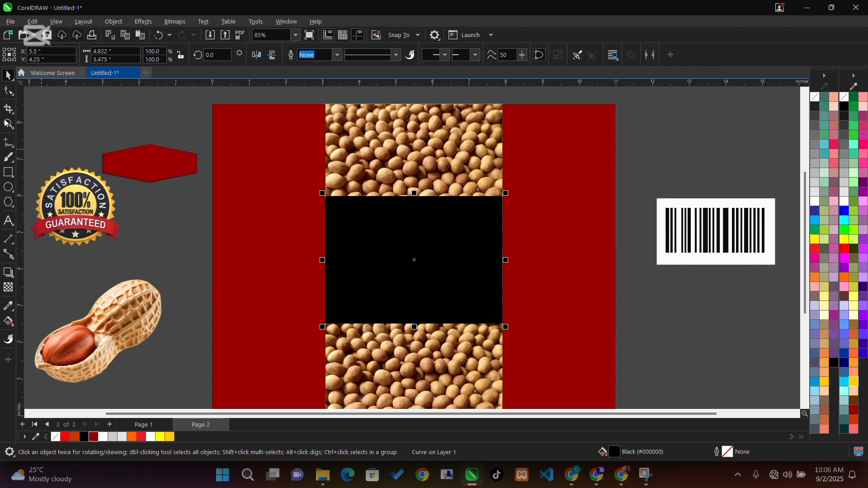
pyautogui.click(8, 91)
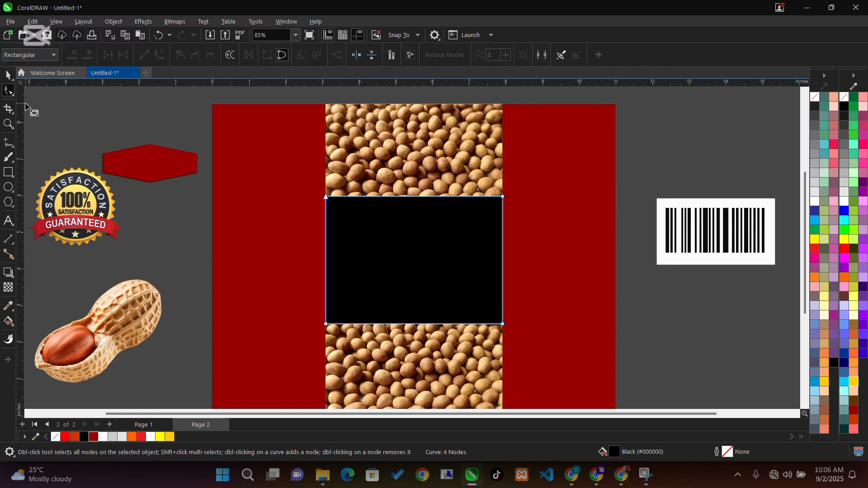
pyautogui.click(403, 197)
pyautogui.rightClick(403, 197)
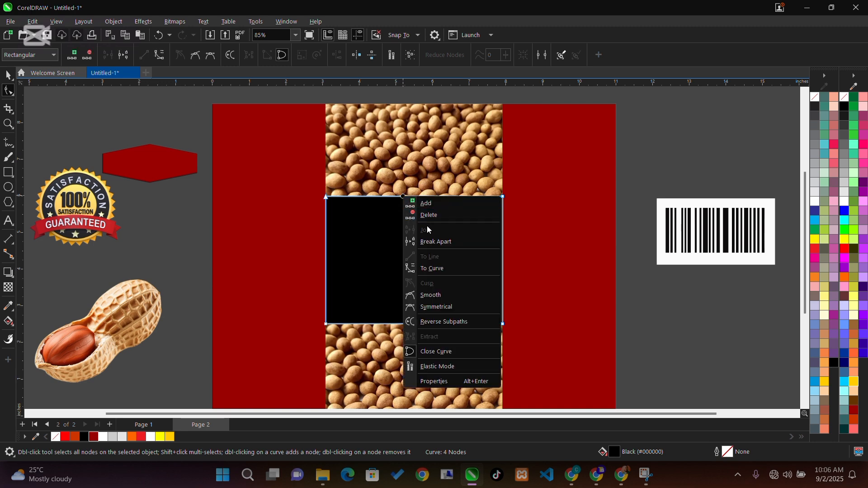
pyautogui.click(444, 270)
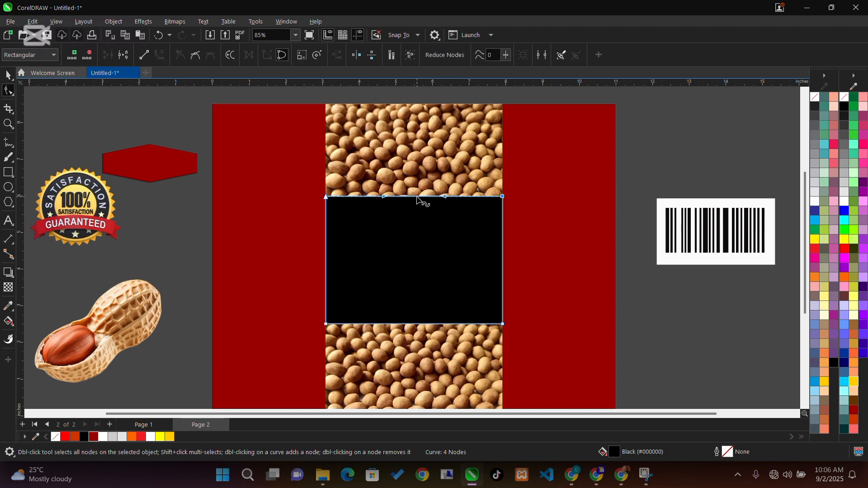
pyautogui.moveTo(420, 198); pyautogui.dragTo(428, 216)
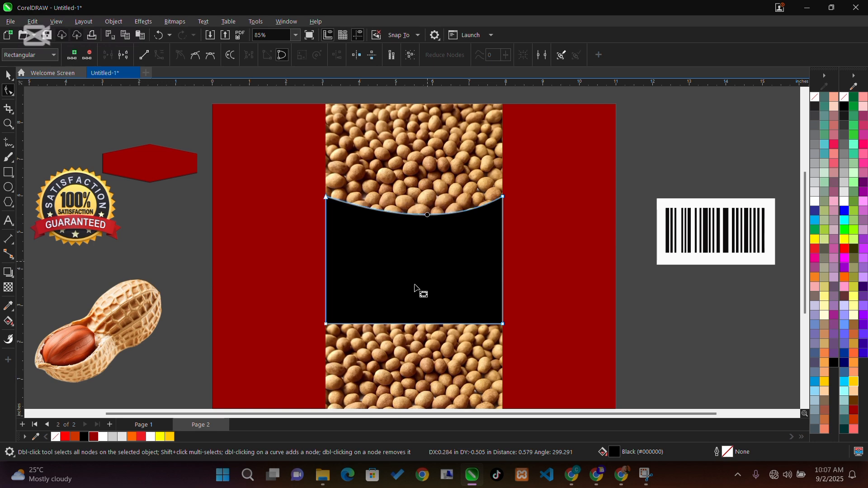
# - Turn the black panel's bottom edge into a curve and bow it upward
pyautogui.rightClick(417, 324)
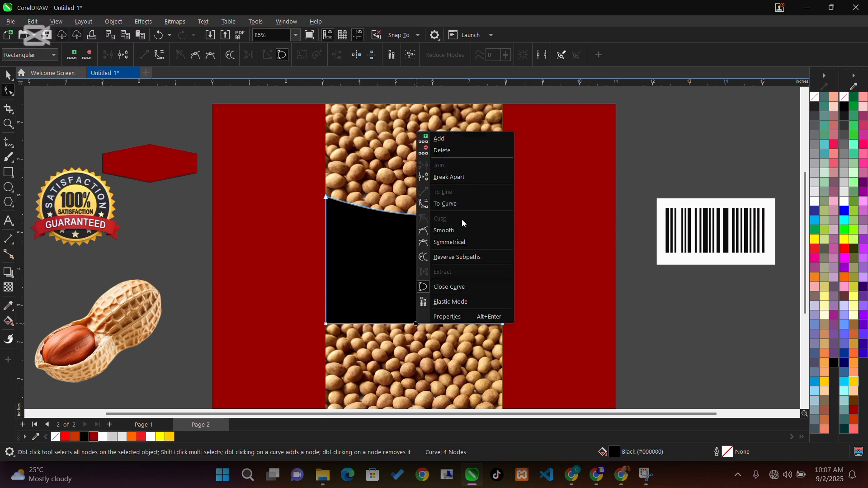
pyautogui.click(449, 205)
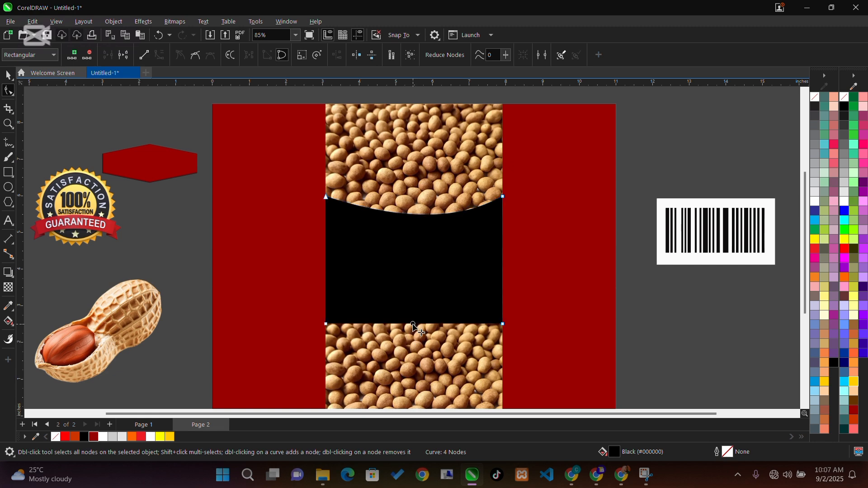
pyautogui.moveTo(415, 325); pyautogui.dragTo(402, 315)
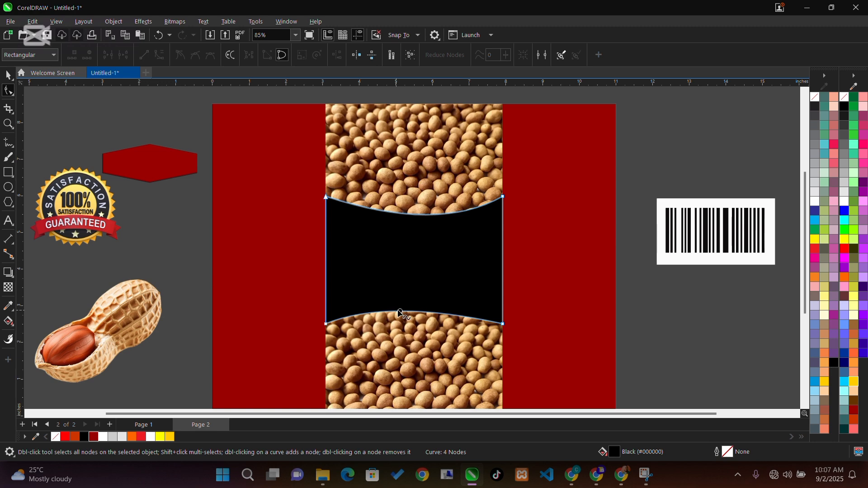
pyautogui.moveTo(401, 312); pyautogui.dragTo(394, 308)
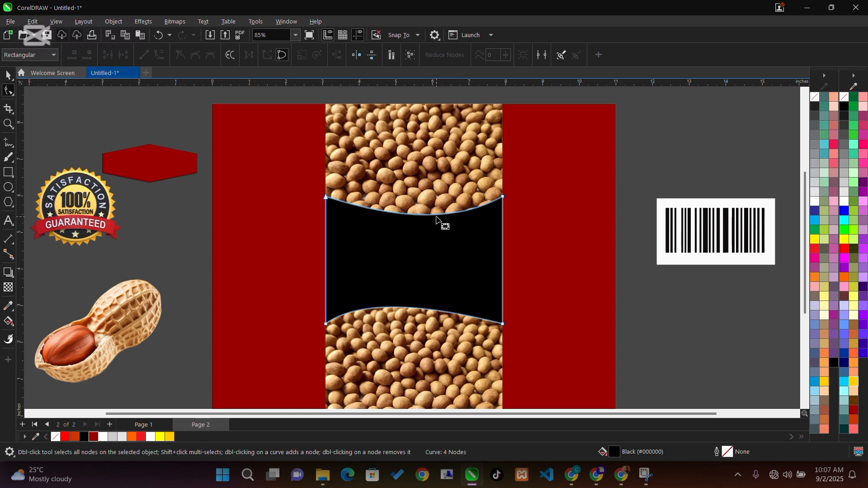
# - Stretch the curved black panel vertically about its centre to about 4.63 inches tall, keeping its width
pyautogui.press('space')
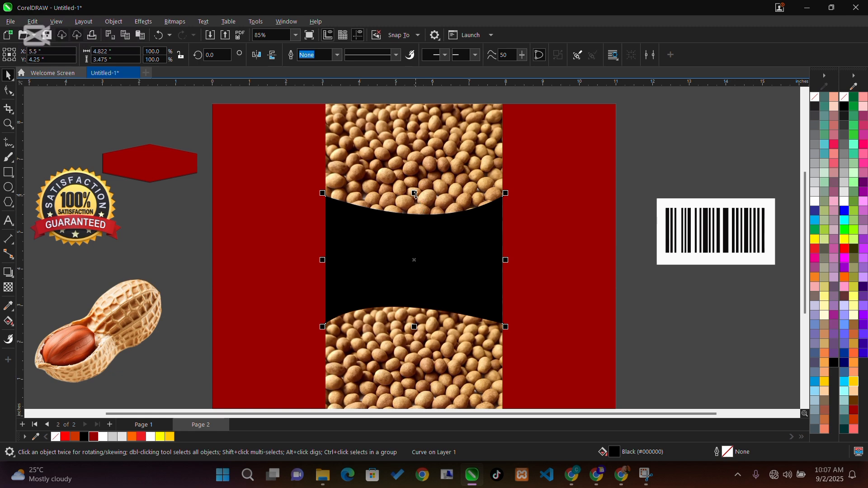
pyautogui.moveTo(415, 193); pyautogui.dragTo(419, 172)
pyautogui.hotkey('ctrl', 'z')
pyautogui.moveTo(415, 193); pyautogui.dragTo(417, 172)
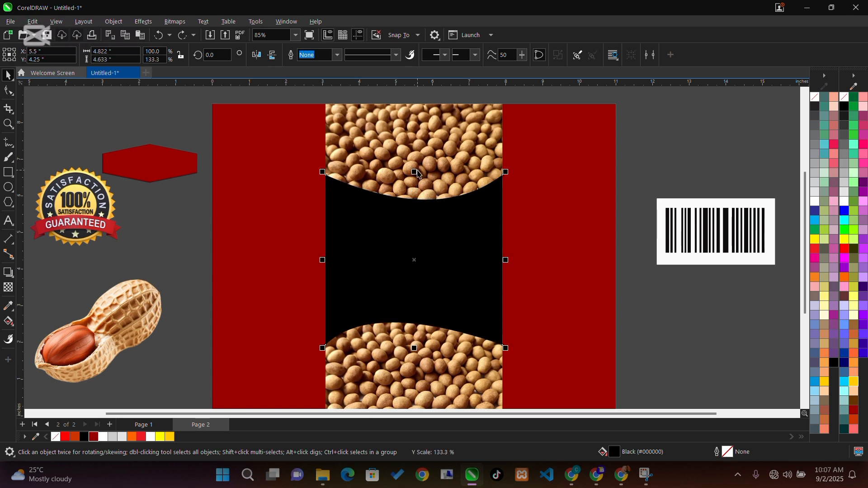
pyautogui.click(187, 272)
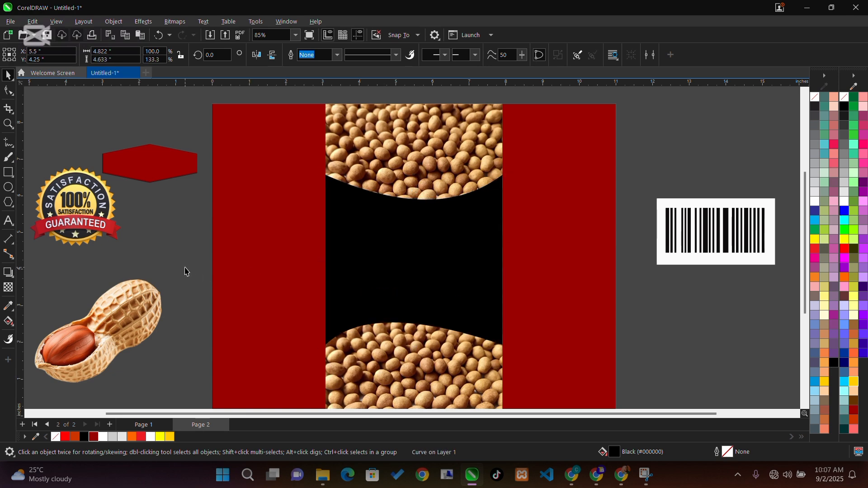
# - Move the red hexagon back onto the page, centred over the curved top edge of the black panel
pyautogui.click(170, 174)
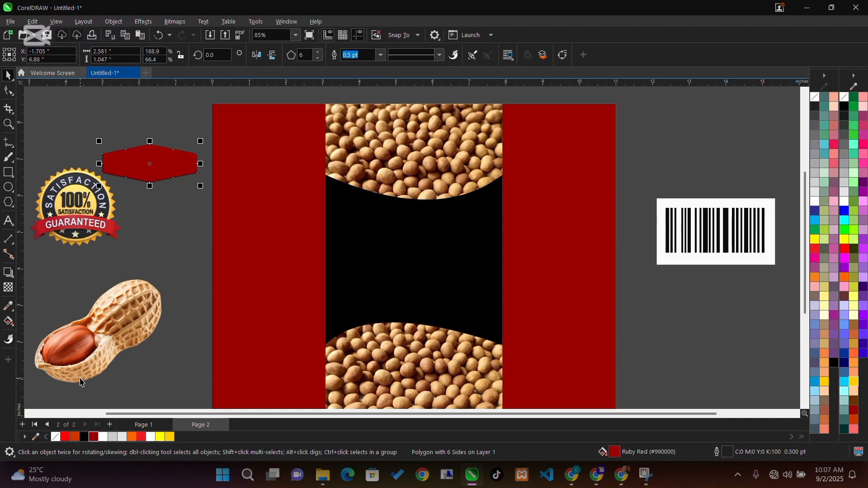
pyautogui.moveTo(143, 171); pyautogui.dragTo(407, 199)
pyautogui.press('z')
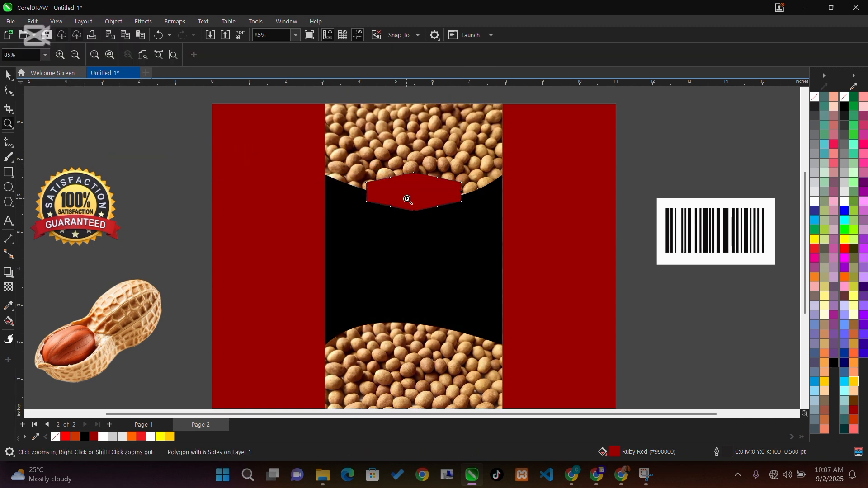
# - Shrink the red hexagon to about 2.31 × 0.94 inches, centre it over the black panel's curved edge, and remove its outline
pyautogui.moveTo(310, 153); pyautogui.dragTo(510, 237)
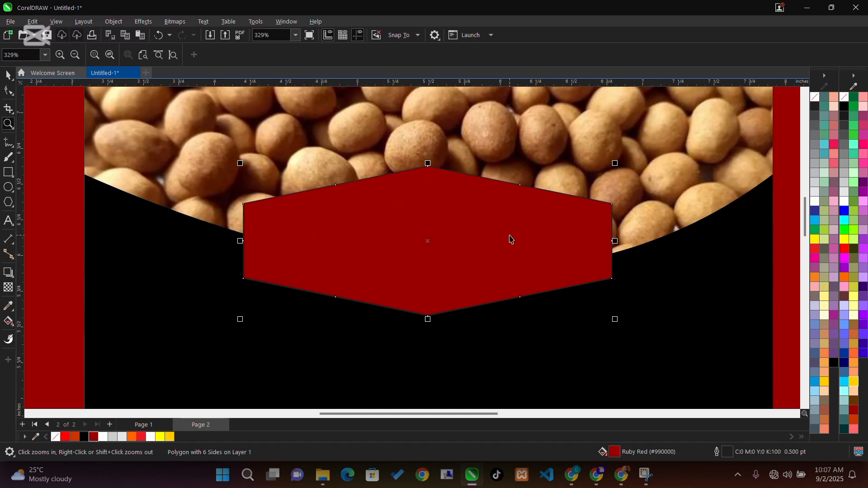
pyautogui.press('space')
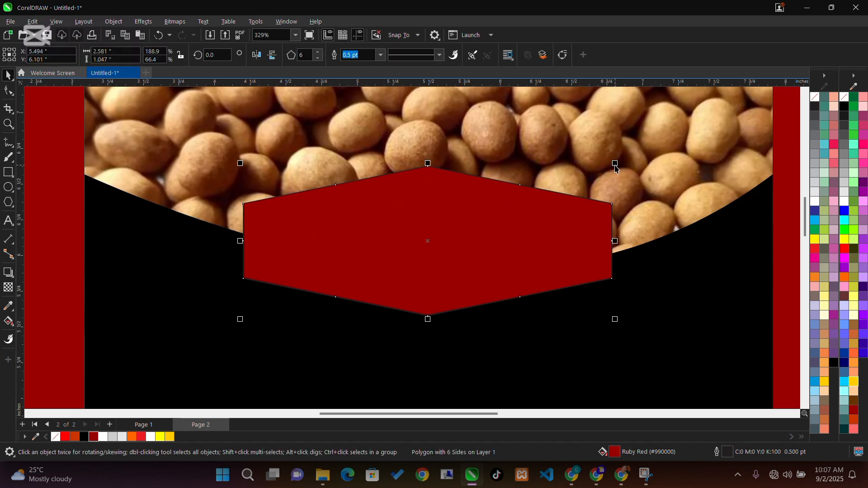
pyautogui.moveTo(615, 164); pyautogui.dragTo(577, 179)
pyautogui.moveTo(417, 252); pyautogui.dragTo(444, 262)
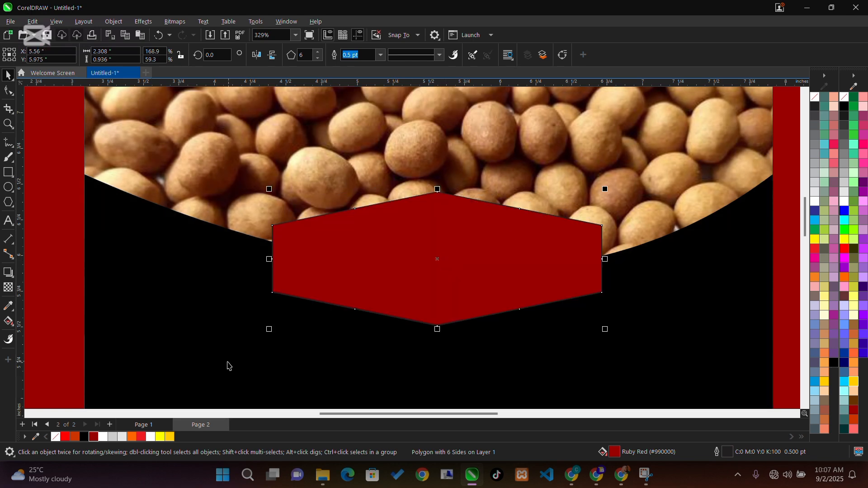
pyautogui.rightClick(55, 437)
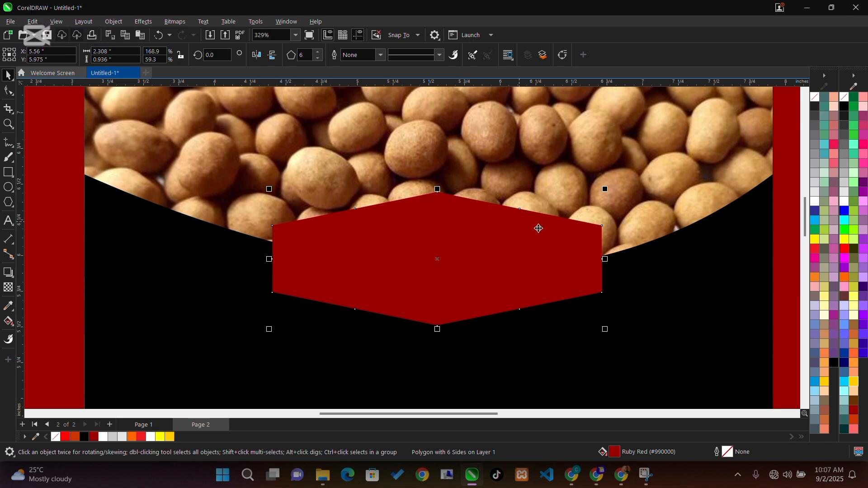
pyautogui.keyDown('shift'); pyautogui.click(608, 262); pyautogui.keyUp('shift')
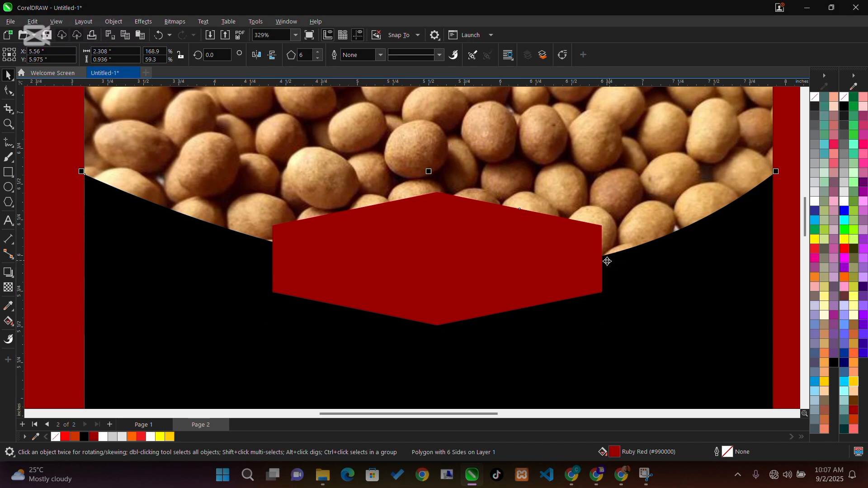
pyautogui.click(583, 263)
pyautogui.hotkey('ctrl', 'z')
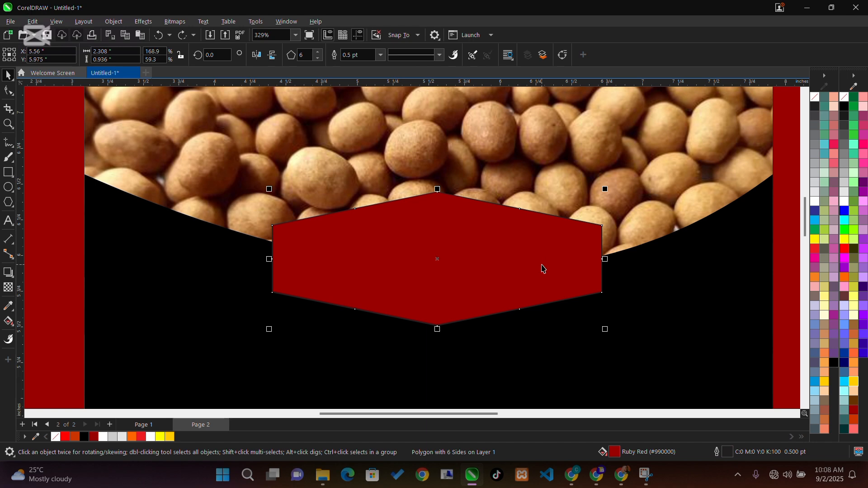
pyautogui.hotkey('ctrl', 'shift', 'z')
pyautogui.click(522, 333)
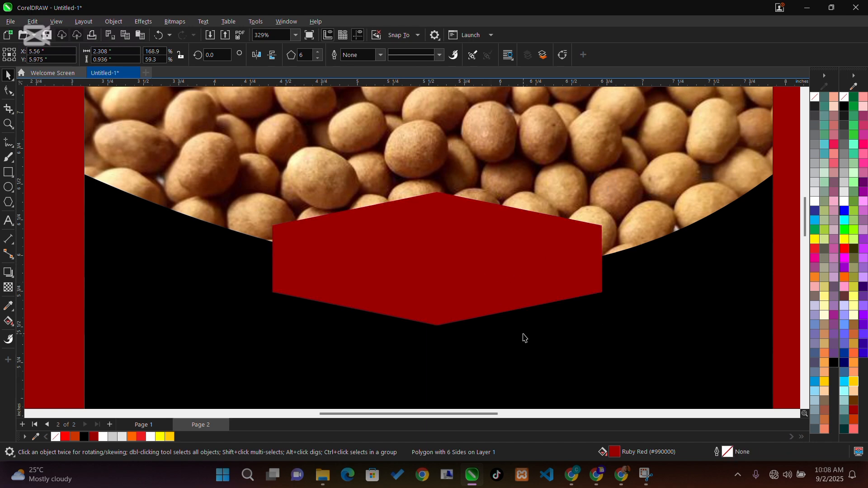
# - Shrink the hexagon about its centre to about 1.86 inches wide, and add a concentric copy about 1.53 inches wide with no fill and red outline
pyautogui.click(511, 275)
pyautogui.moveTo(607, 190); pyautogui.dragTo(592, 202)
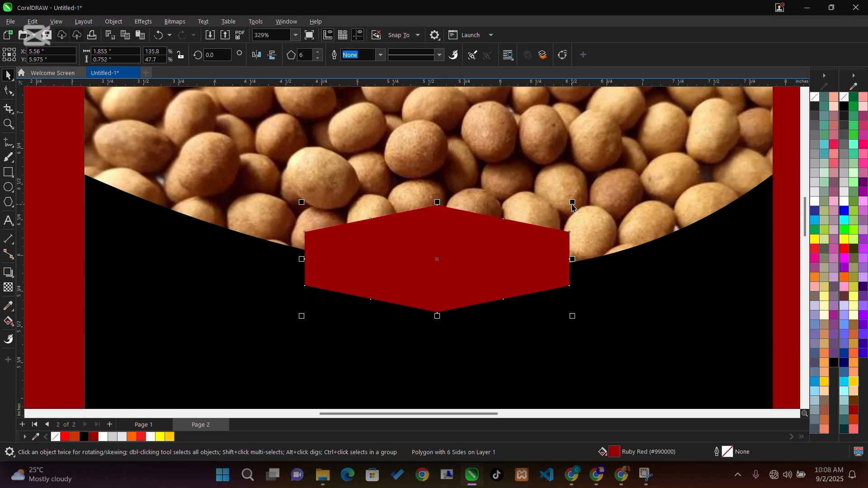
pyautogui.moveTo(573, 203); pyautogui.dragTo(562, 213)
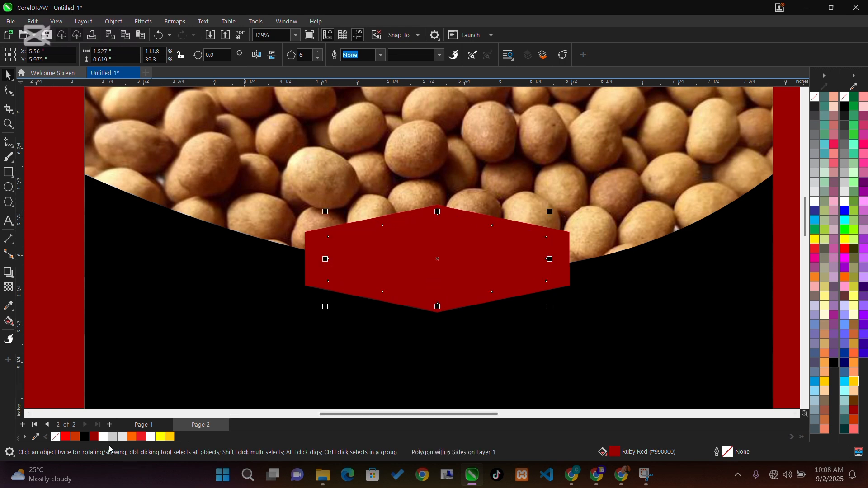
pyautogui.rightClick(143, 441)
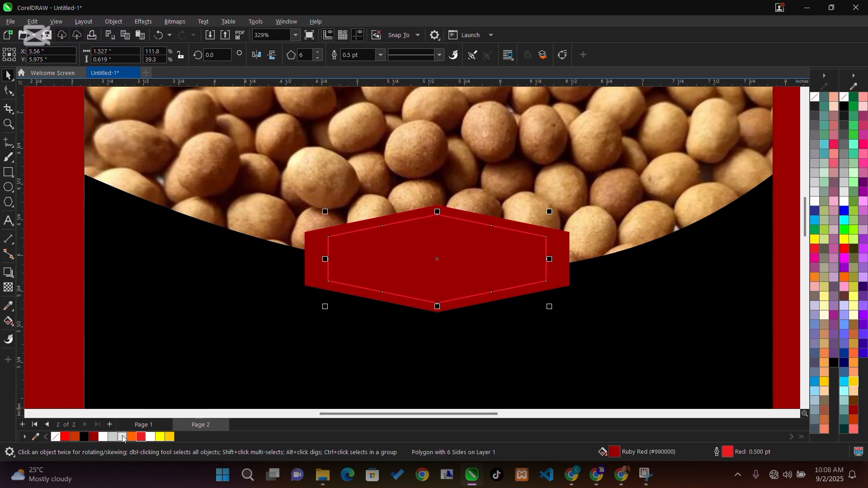
pyautogui.click(55, 437)
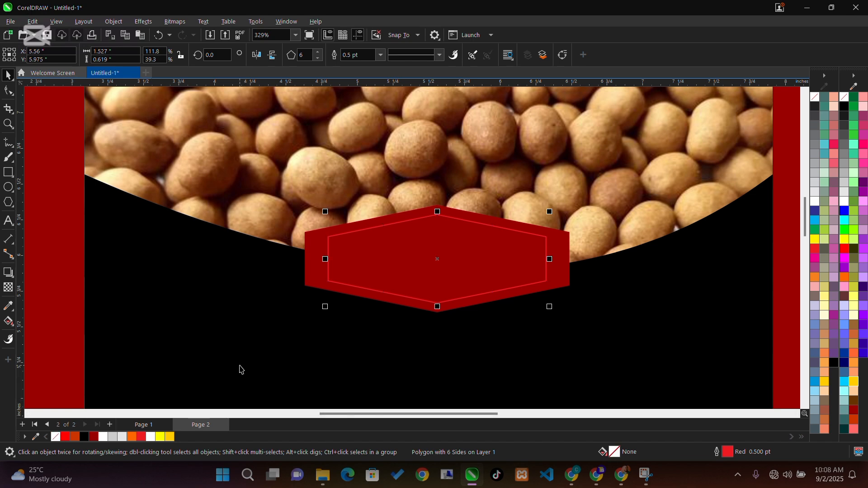
# - Switch to the ChatGPT conversation in Chrome and copy the word "Crispied" from the Front Side list of the Premium & Detailed Style
pyautogui.hotkey('alt', 'Tab')
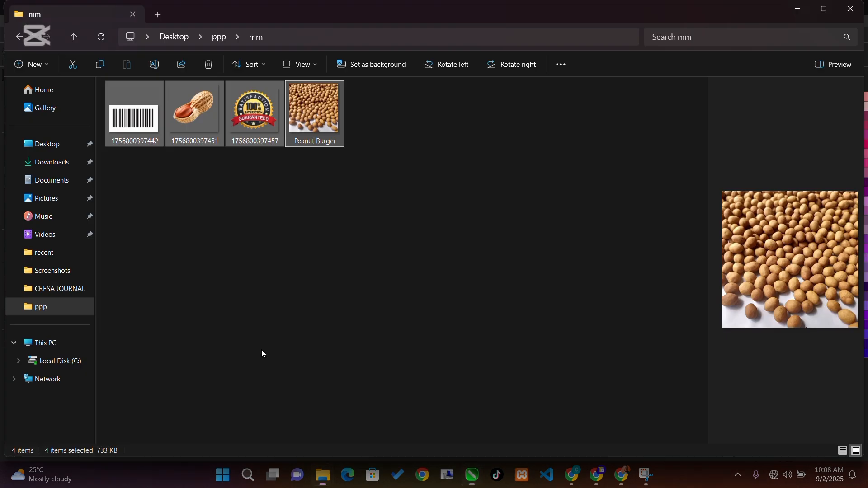
pyautogui.hotkey('alt', 'Tab')
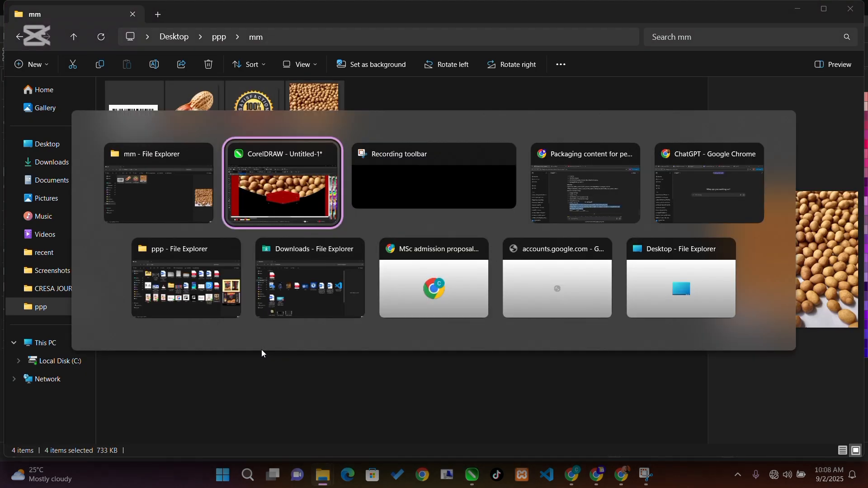
pyautogui.hotkey('alt', 'Tab')
pyautogui.hotkey('alt', 'Tab')
pyautogui.click(261, 353)
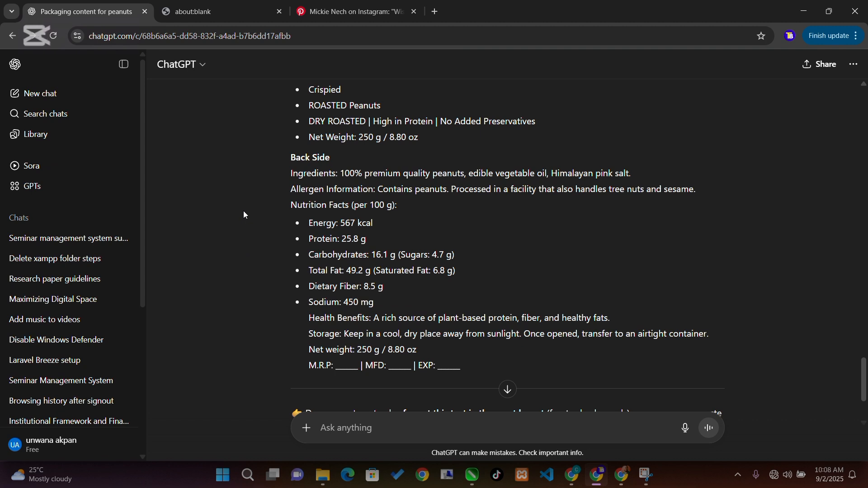
pyautogui.scroll(2, 223, 198)
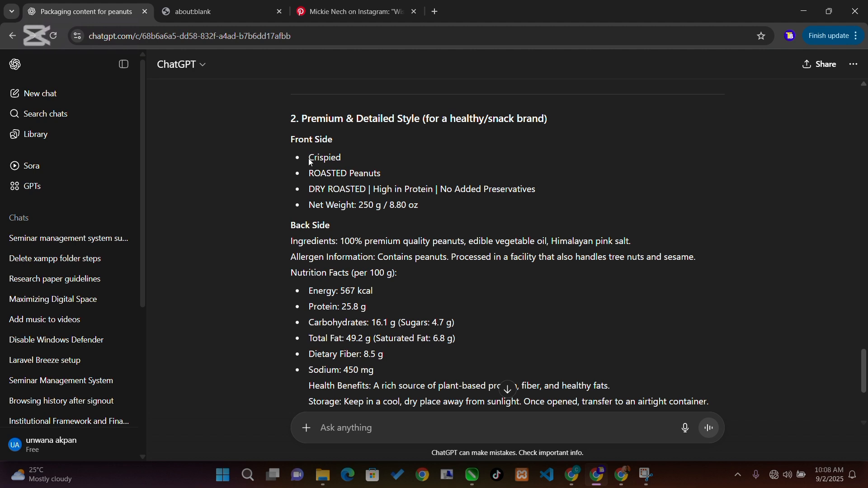
pyautogui.moveTo(311, 162); pyautogui.dragTo(346, 160)
pyautogui.hotkey('ctrl', 'c')
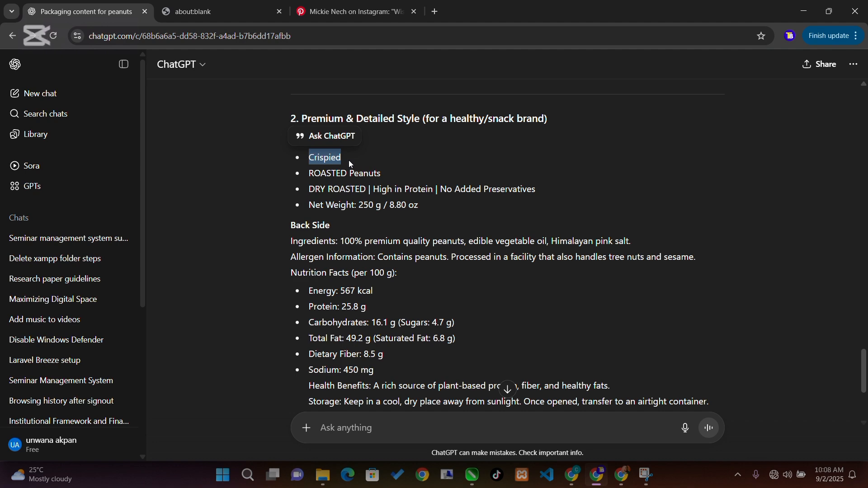
# - Switch back to CorelDRAW and paste "Crispied" as a new text object on the black panel beside the hexagon
pyautogui.hotkey('alt', 'Tab')
pyautogui.hotkey('alt', 'Tab')
pyautogui.press('Tab')
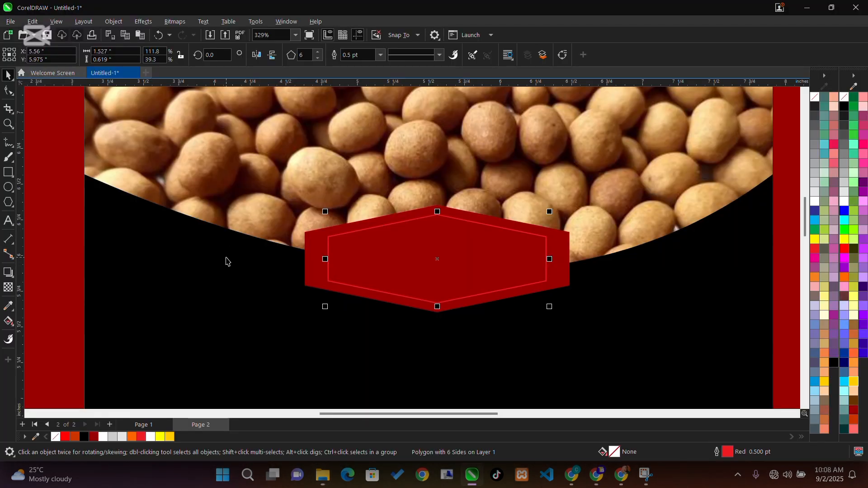
pyautogui.click(196, 271)
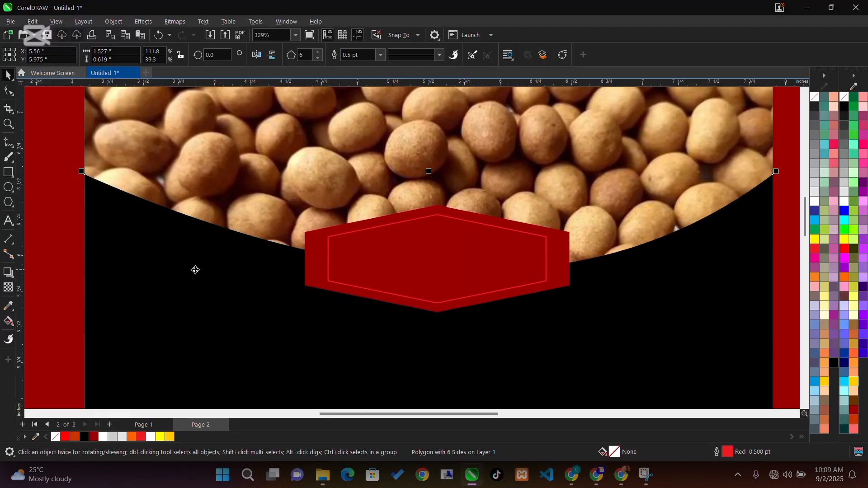
pyautogui.click(8, 221)
pyautogui.click(189, 307)
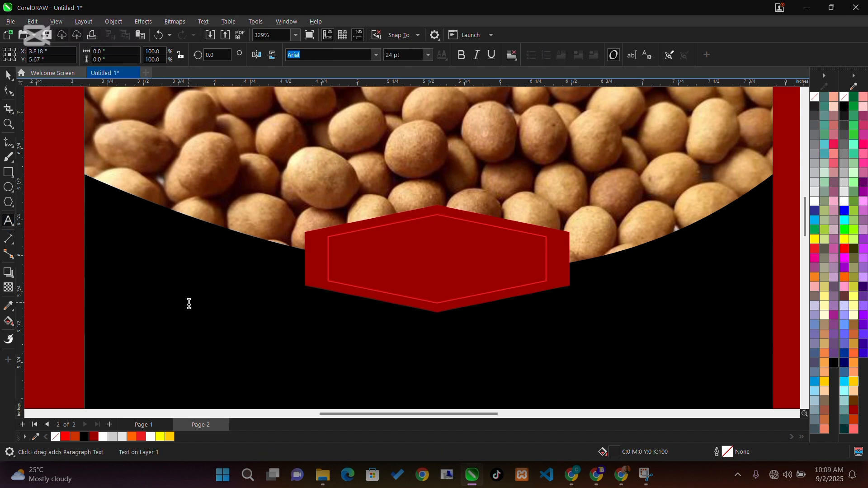
pyautogui.hotkey('ctrl', 'v')
# - Set the "Crispied" text to the Freehand521 BT font and move it to the centre of the hexagon
pyautogui.hotkey('ctrl', 'a')
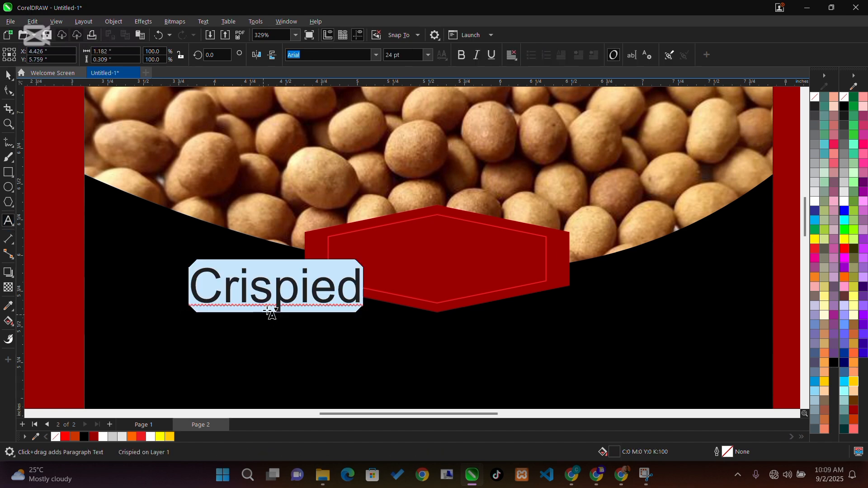
pyautogui.click(375, 55)
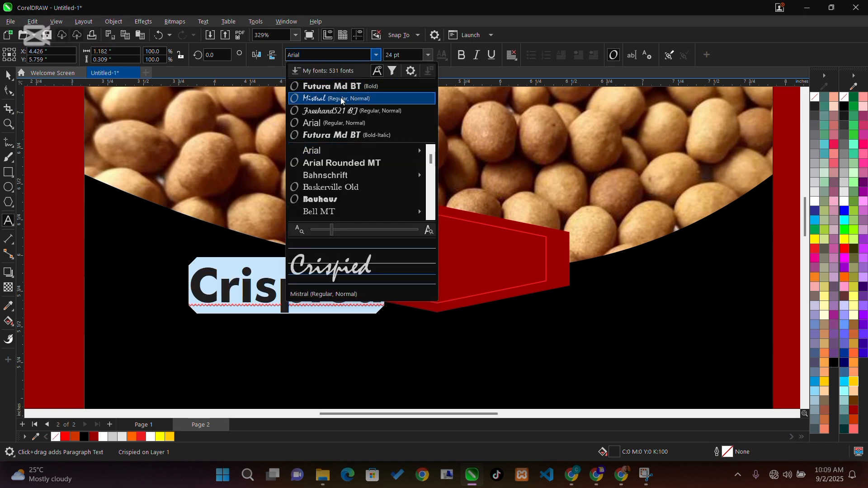
pyautogui.click(332, 111)
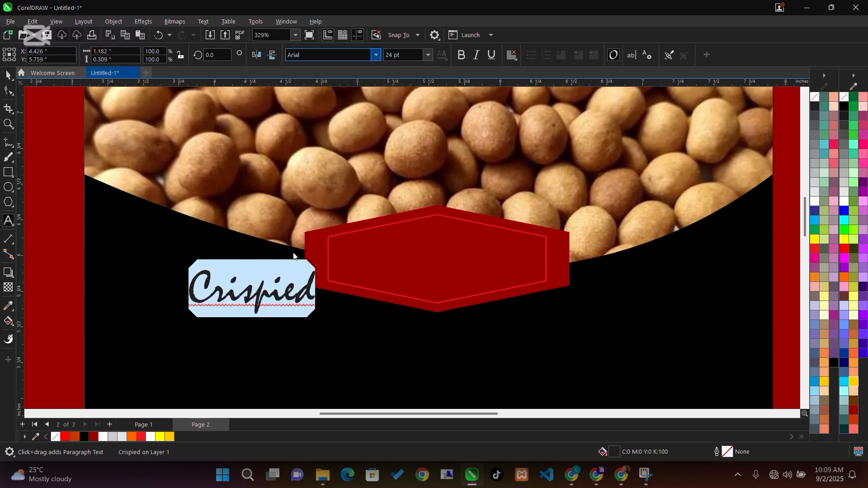
pyautogui.click(257, 290)
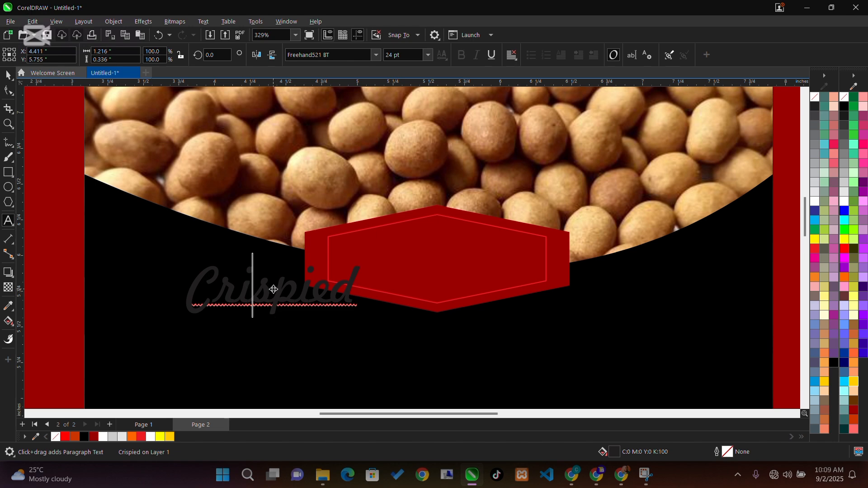
pyautogui.moveTo(273, 290); pyautogui.dragTo(436, 258)
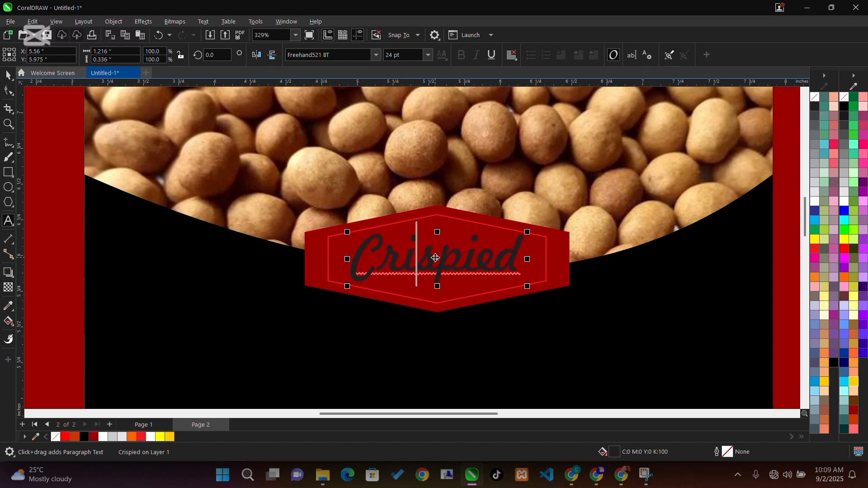
# - Fill the "Crispied" text with white
pyautogui.hotkey('ctrl', 'a')
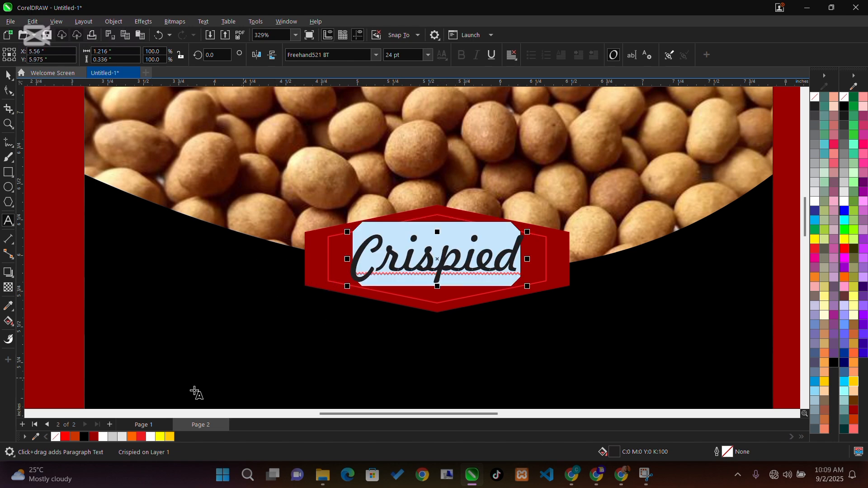
pyautogui.click(152, 437)
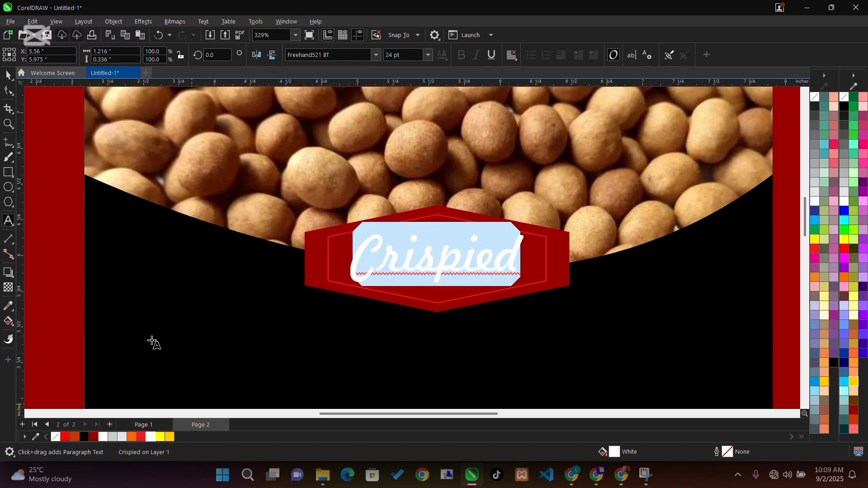
pyautogui.click(9, 75)
# - Switch to the ChatGPT conversation in Chrome and copy "ROASTED Peanuts" from the Front Side list
pyautogui.scroll(-2, 226, 203)
pyautogui.scroll(-3, 226, 203)
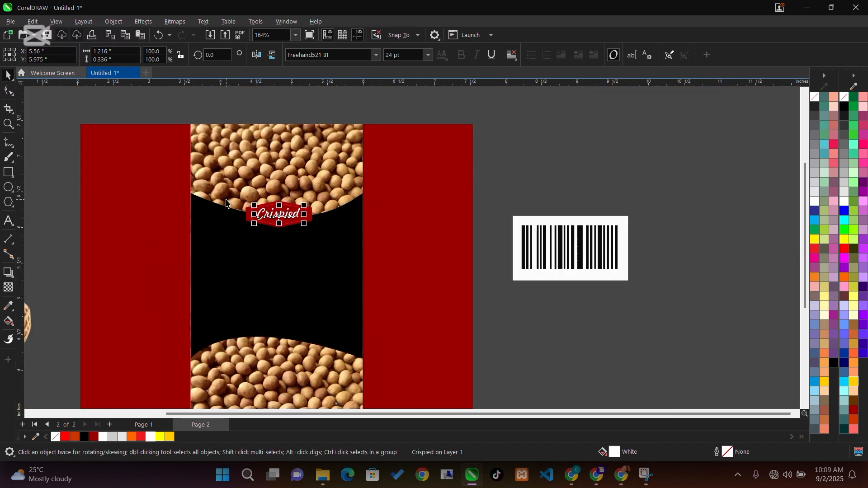
pyautogui.scroll(-2, 568, 333)
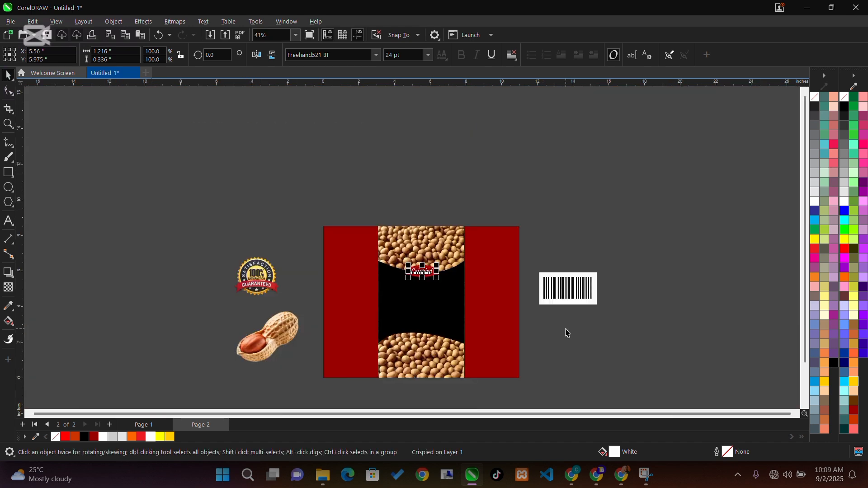
pyautogui.press('z')
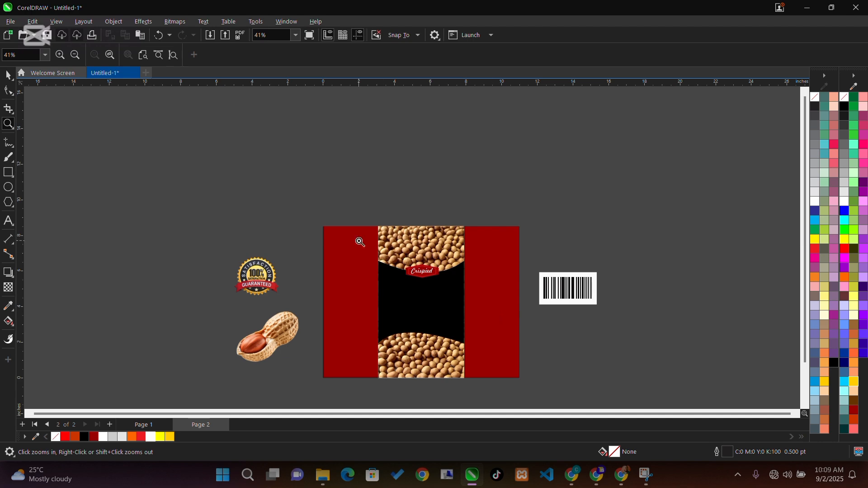
pyautogui.moveTo(362, 246); pyautogui.dragTo(481, 367)
pyautogui.press('space')
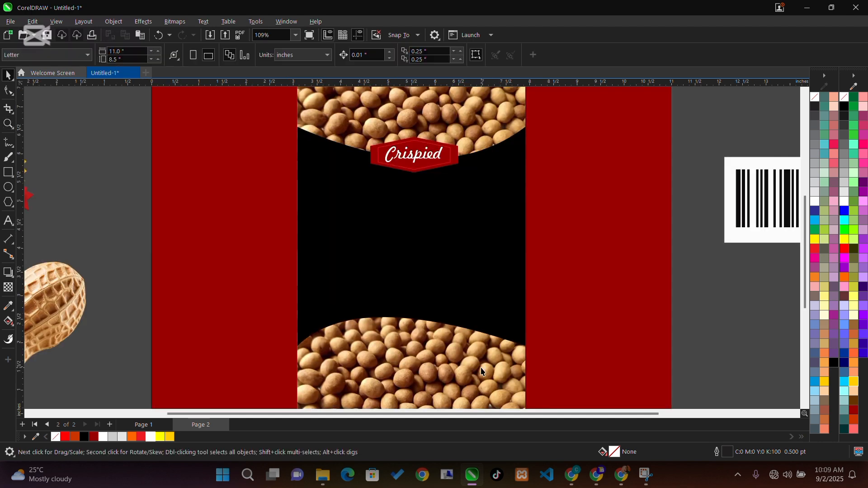
pyautogui.hotkey('alt', 'Tab')
pyautogui.hotkey('alt', 'Tab')
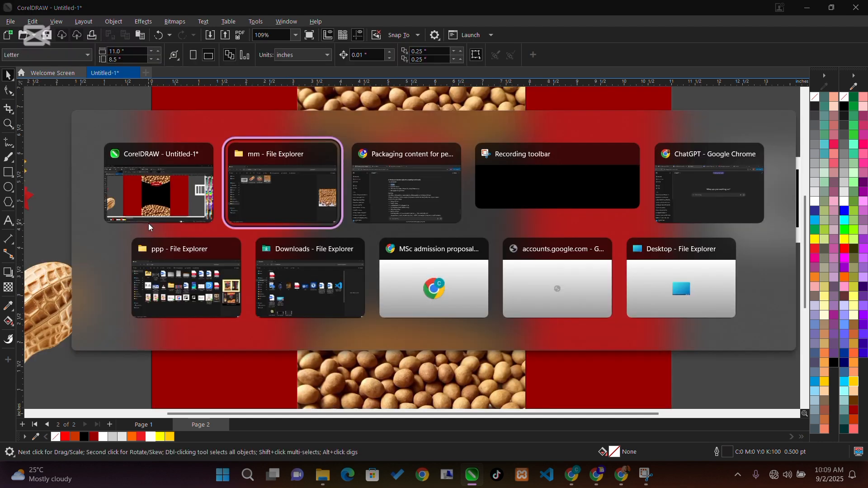
pyautogui.click(195, 131)
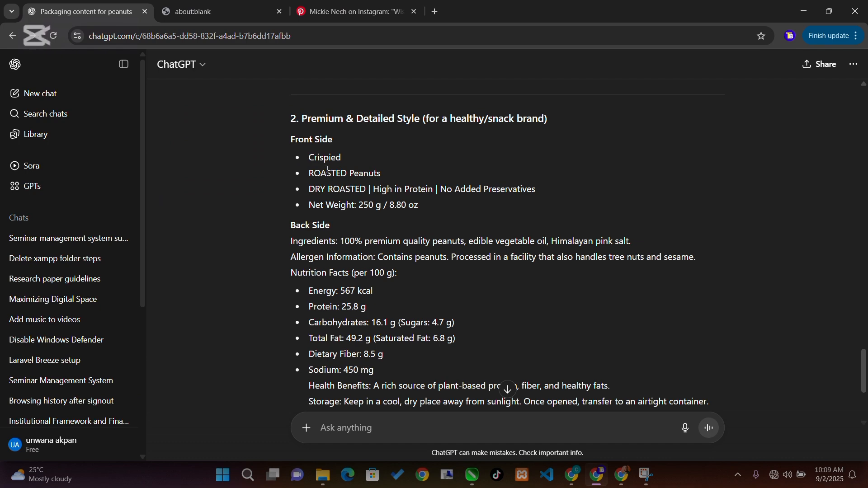
pyautogui.moveTo(310, 173); pyautogui.dragTo(383, 173)
pyautogui.hotkey('ctrl', 'c')
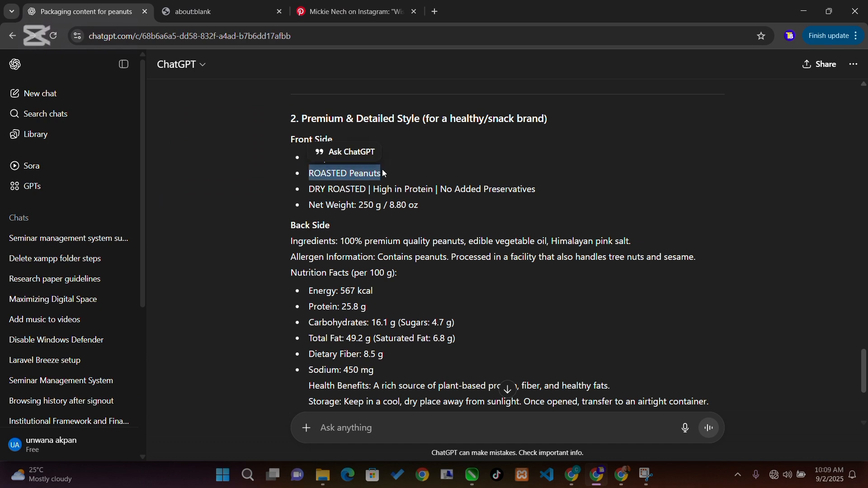
# - Switch back to CorelDRAW, paste "ROASTED Peanuts" as a new text object on the black panel and fill it with white
pyautogui.hotkey('alt', 'Tab')
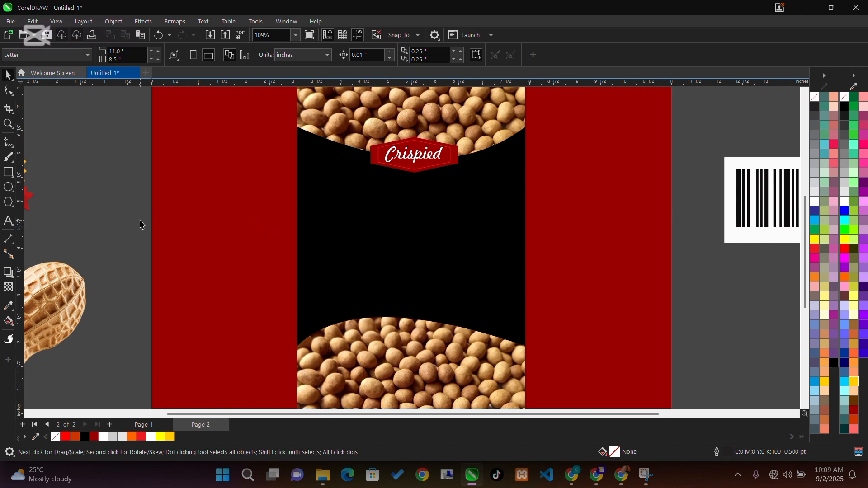
pyautogui.click(8, 222)
pyautogui.click(345, 229)
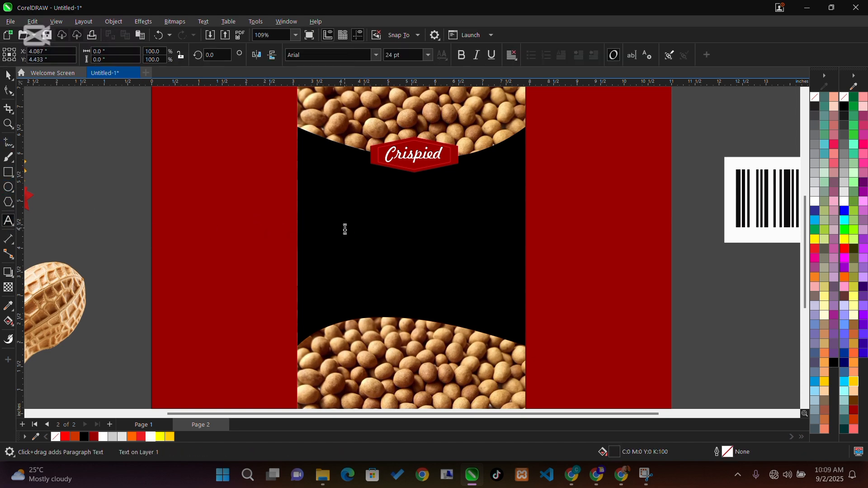
pyautogui.hotkey('ctrl', 'v')
pyautogui.hotkey('ctrl', 'a')
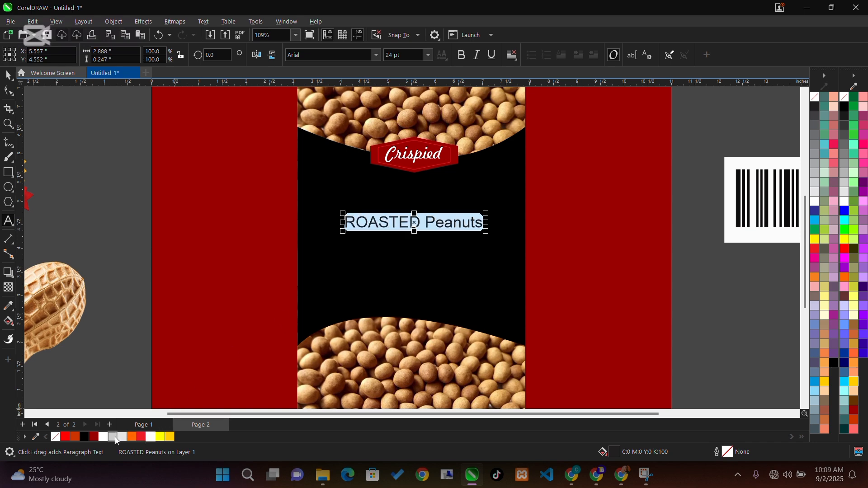
pyautogui.click(151, 437)
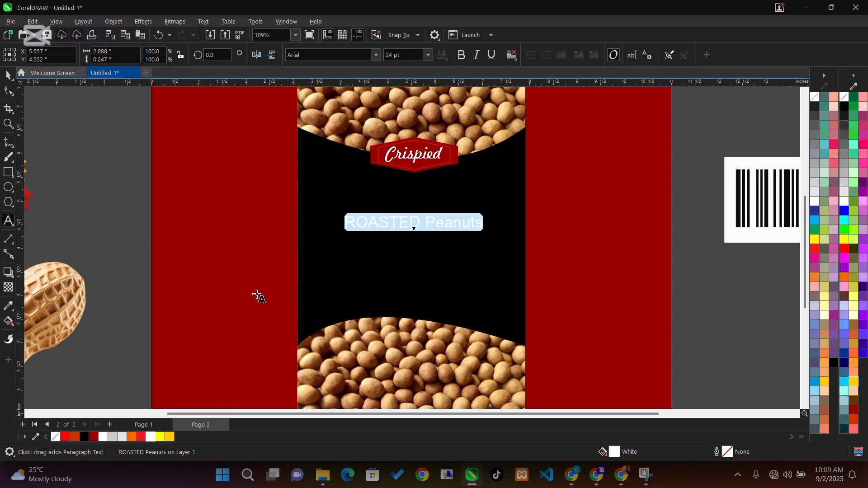
# - Break the "ROASTED Peanuts" text apart into separate words and set "ROASTED" to the Mistral font
pyautogui.click(402, 226)
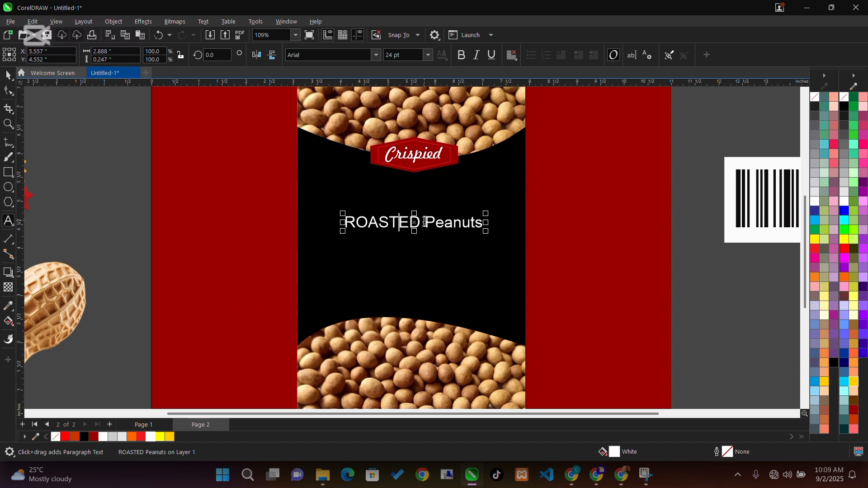
pyautogui.hotkey('ctrl', 'k')
pyautogui.hotkey('ctrl', 'space')
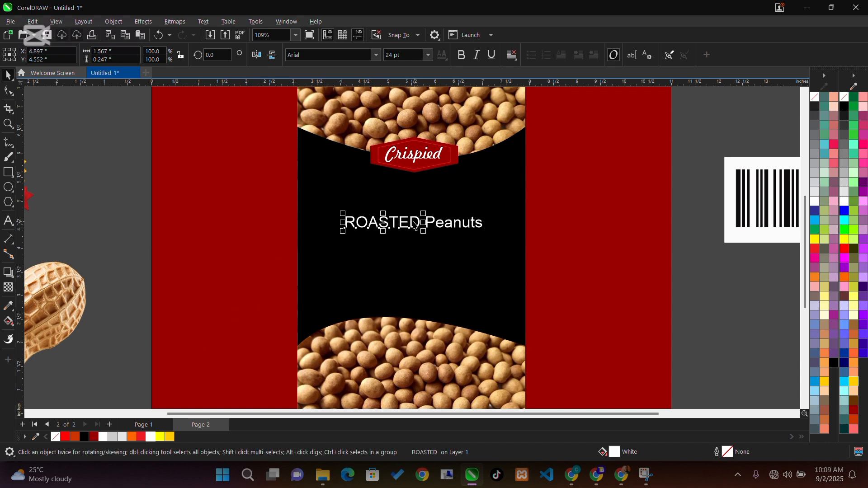
pyautogui.click(376, 54)
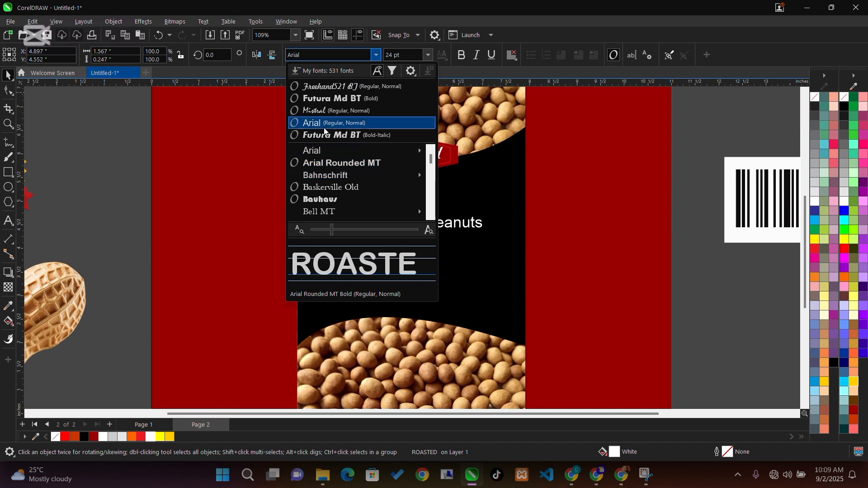
pyautogui.click(332, 111)
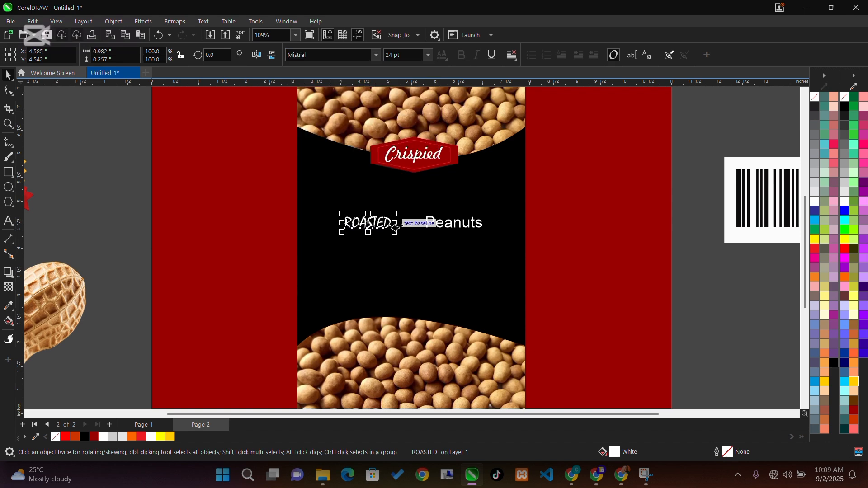
# - Move "Peanuts" below "ROASTED" and enlarge "ROASTED" to about 65 pt, positioned beneath the "Crispied" hexagon
pyautogui.click(436, 226)
pyautogui.moveTo(435, 226); pyautogui.dragTo(392, 256)
pyautogui.click(382, 224)
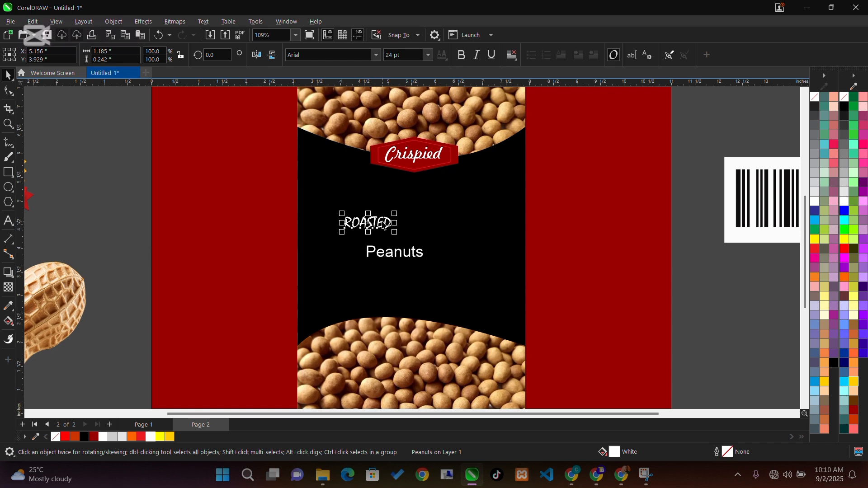
pyautogui.moveTo(394, 213); pyautogui.dragTo(471, 179)
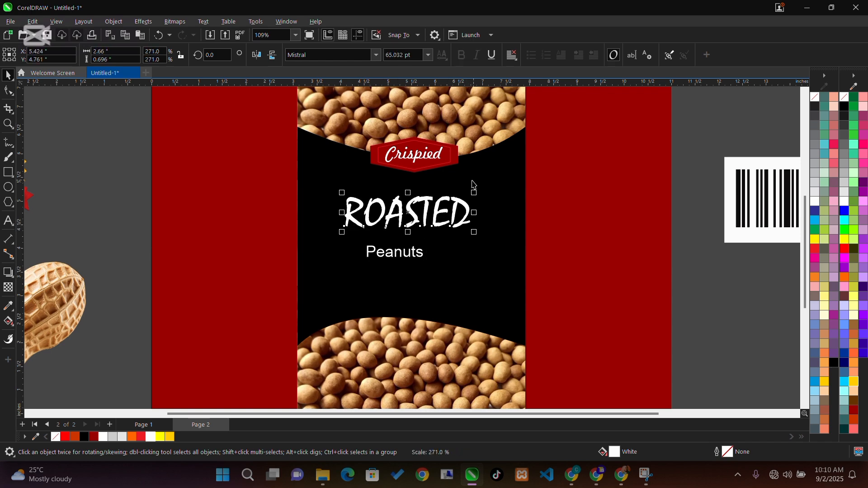
pyautogui.moveTo(404, 218); pyautogui.dragTo(416, 208)
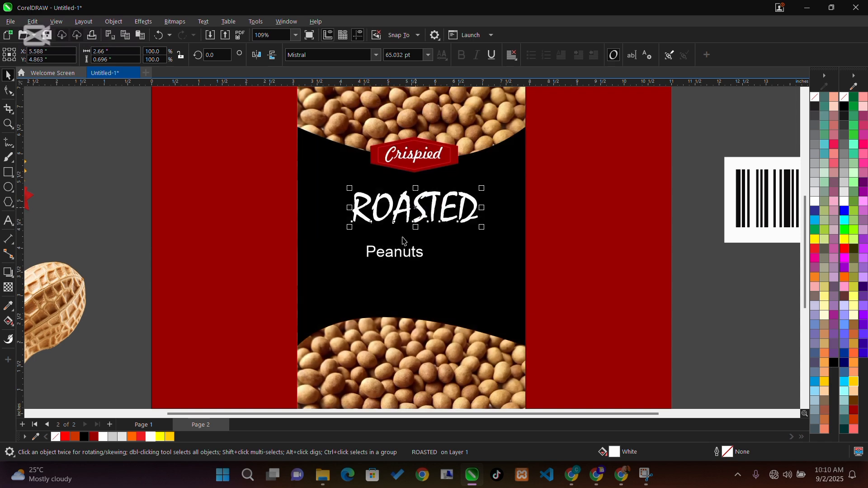
# - Place "Peanuts" close under "ROASTED" in Futura Md BT Bold at about 27.5 pt and fill it with orange (#FF6600)
pyautogui.click(402, 256)
pyautogui.moveTo(418, 244); pyautogui.dragTo(419, 243)
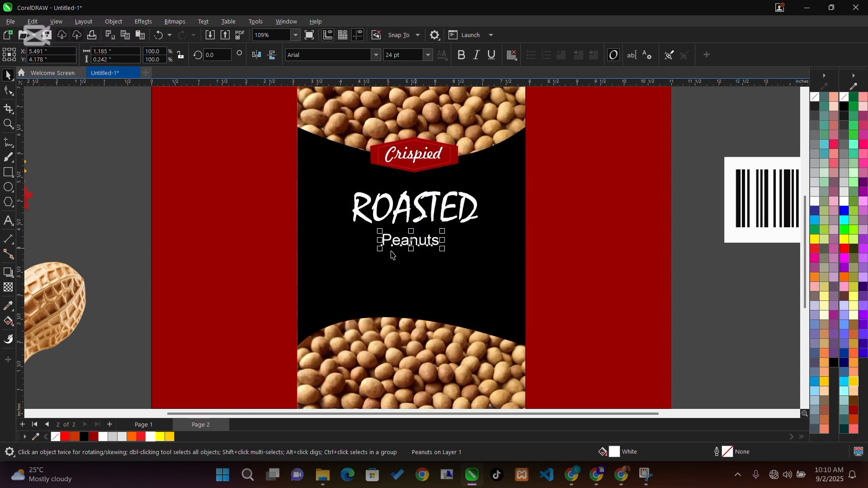
pyautogui.click(377, 54)
pyautogui.click(340, 107)
pyautogui.click(425, 245)
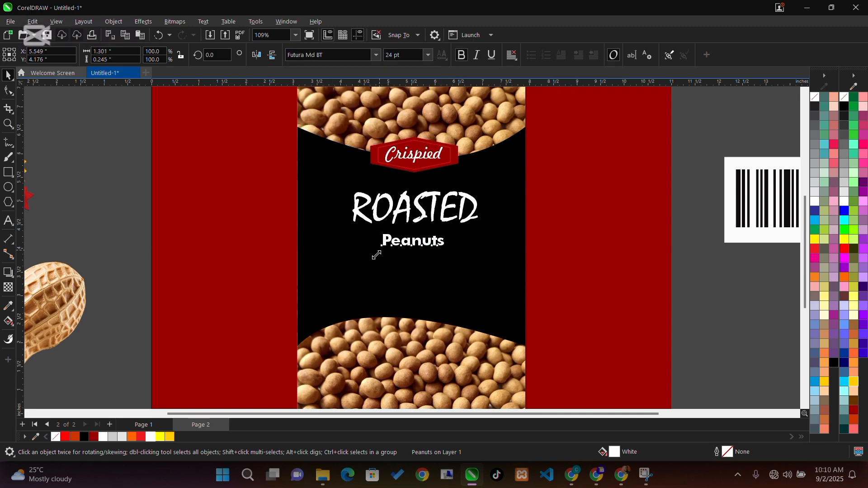
pyautogui.moveTo(377, 255); pyautogui.dragTo(368, 261)
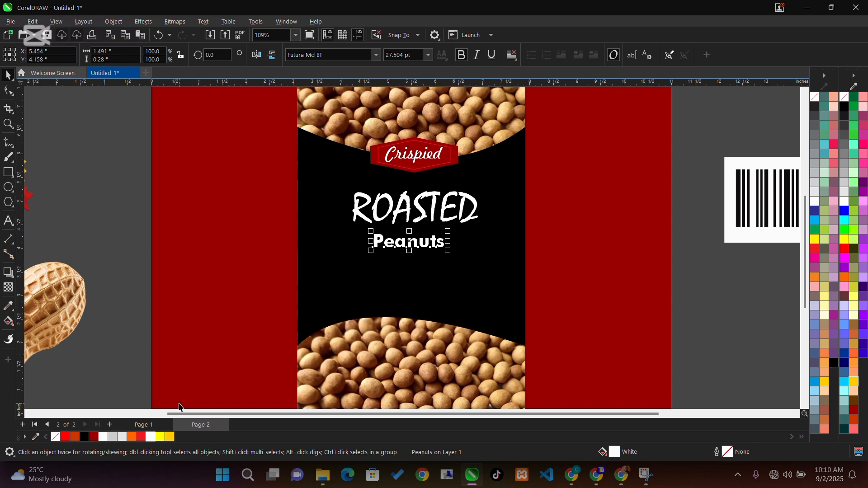
pyautogui.click(132, 437)
pyautogui.click(112, 360)
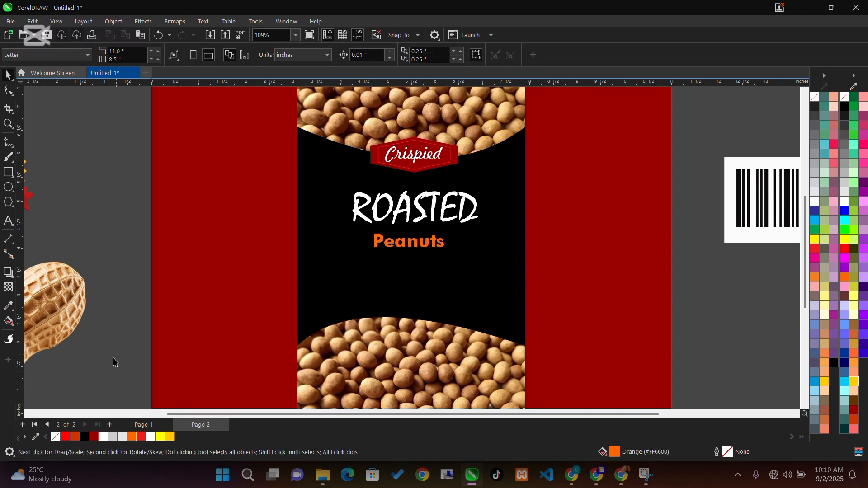
# - Centre "Peanuts" horizontally with "ROASTED" and nudge it up closer to that word
pyautogui.moveTo(98, 180); pyautogui.dragTo(526, 271)
pyautogui.press('c')
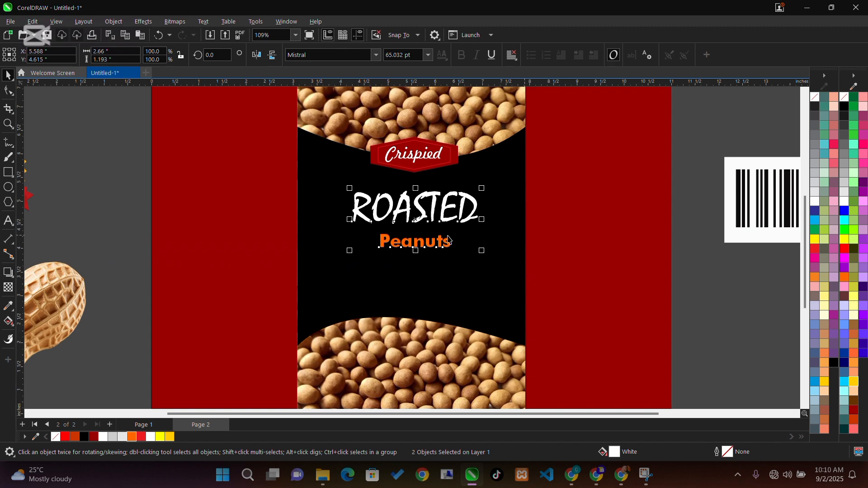
pyautogui.click(105, 252)
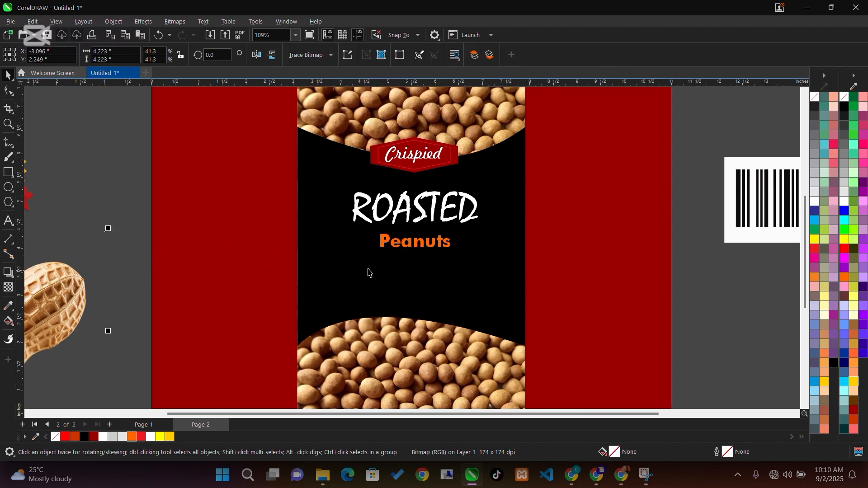
pyautogui.click(398, 241)
pyautogui.press('Up')
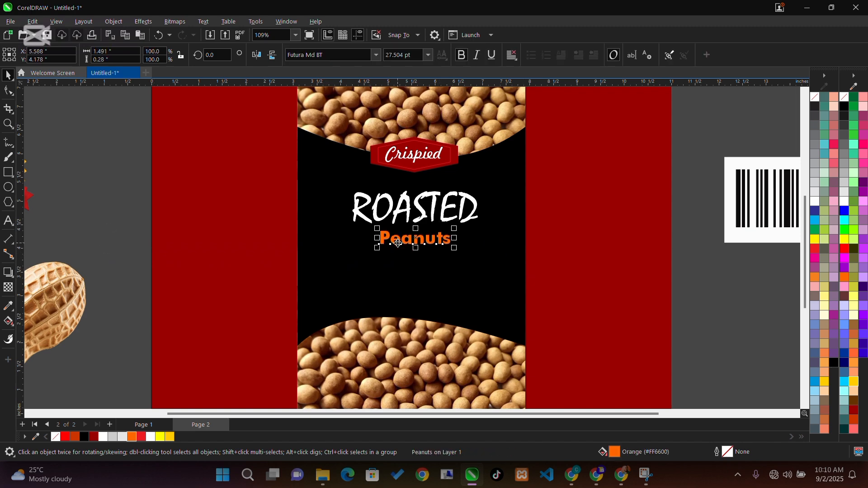
pyautogui.press('Up')
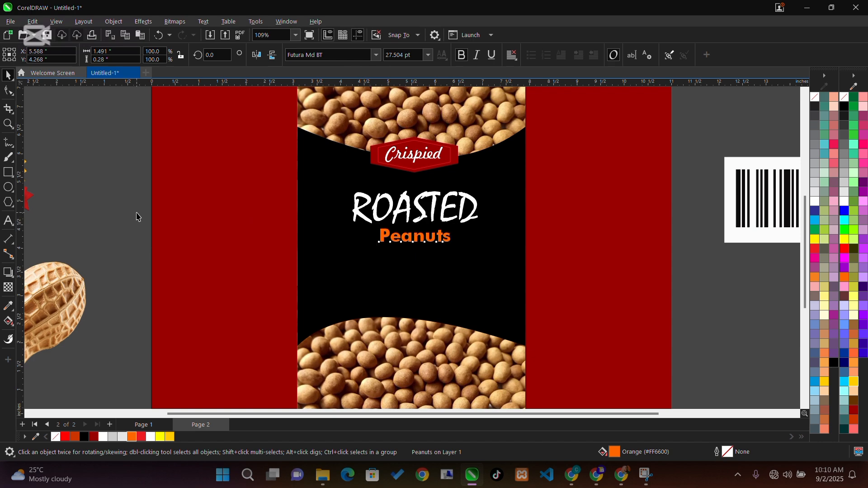
pyautogui.click(138, 217)
# - Scale the open peanut image down to about 2.84 inches and place it on the black panel, below and to the right of "Peanuts"
pyautogui.moveTo(81, 290); pyautogui.dragTo(187, 246)
pyautogui.moveTo(216, 184); pyautogui.dragTo(150, 254)
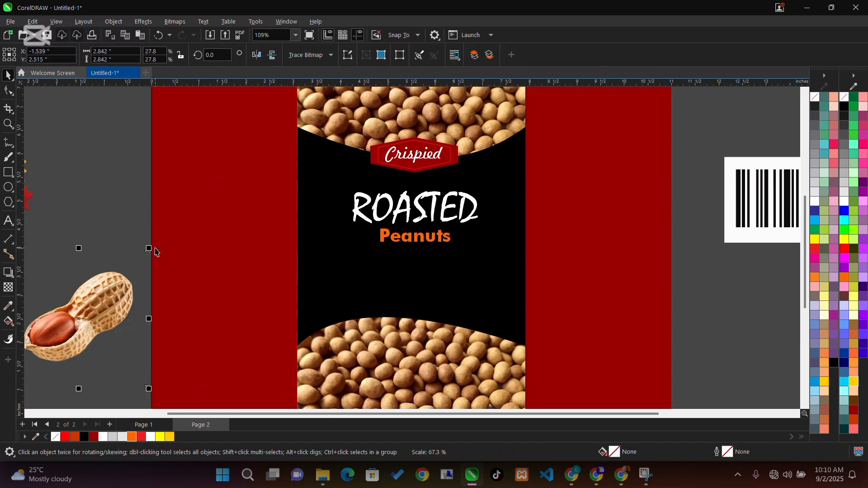
pyautogui.moveTo(145, 291); pyautogui.dragTo(466, 271)
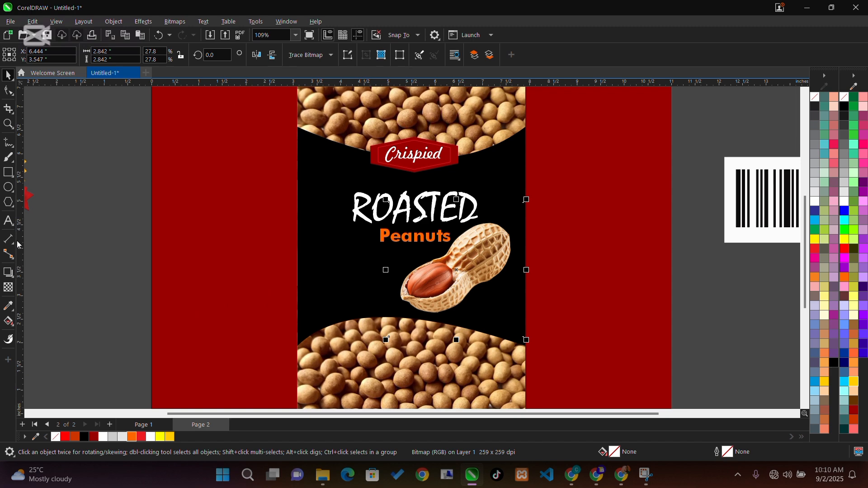
# - Add a drop shadow to the open peanut image with the Hard Light merge mode and a white shadow colour
pyautogui.click(8, 274)
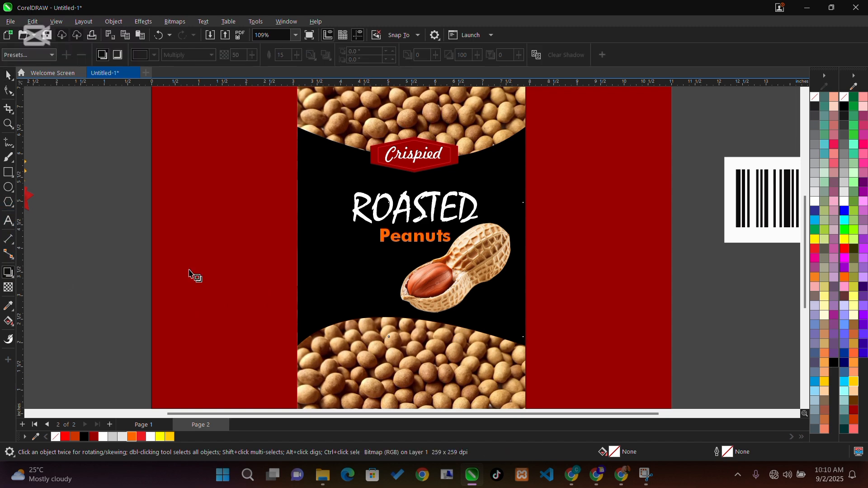
pyautogui.moveTo(388, 270); pyautogui.dragTo(519, 251)
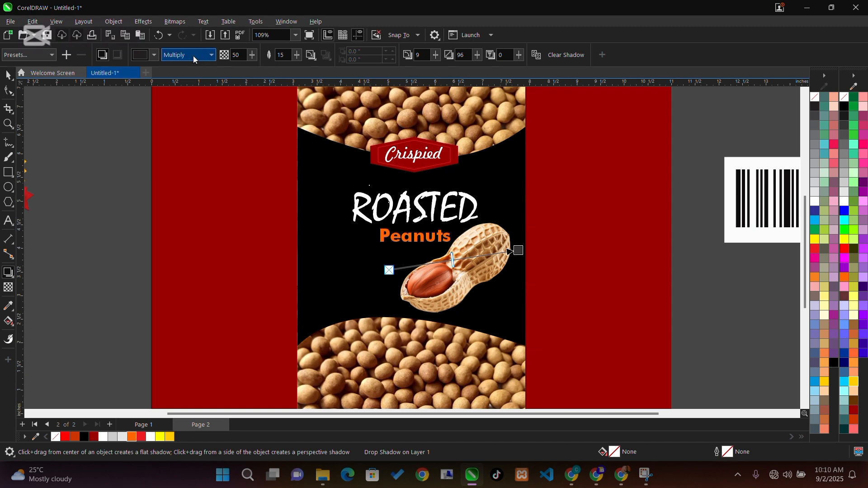
pyautogui.click(211, 56)
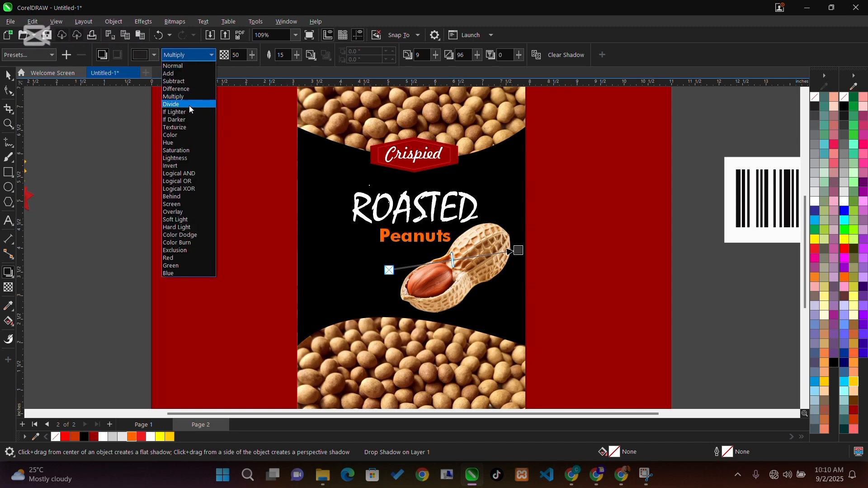
pyautogui.click(183, 227)
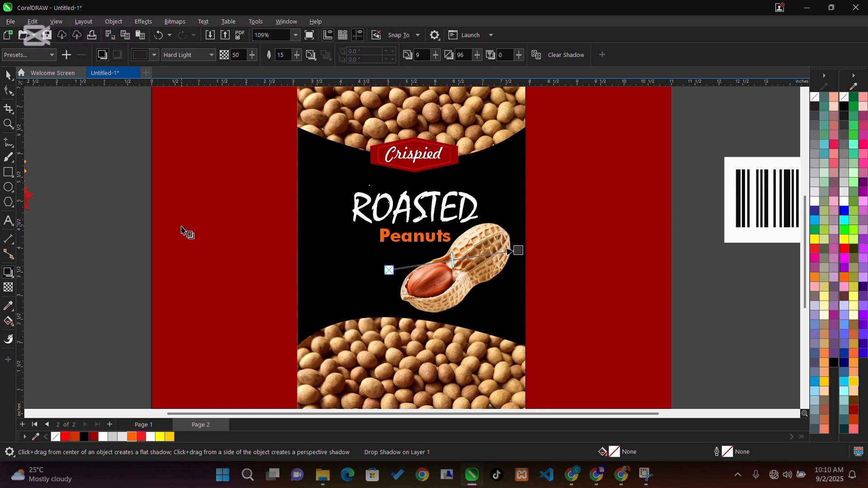
pyautogui.click(155, 56)
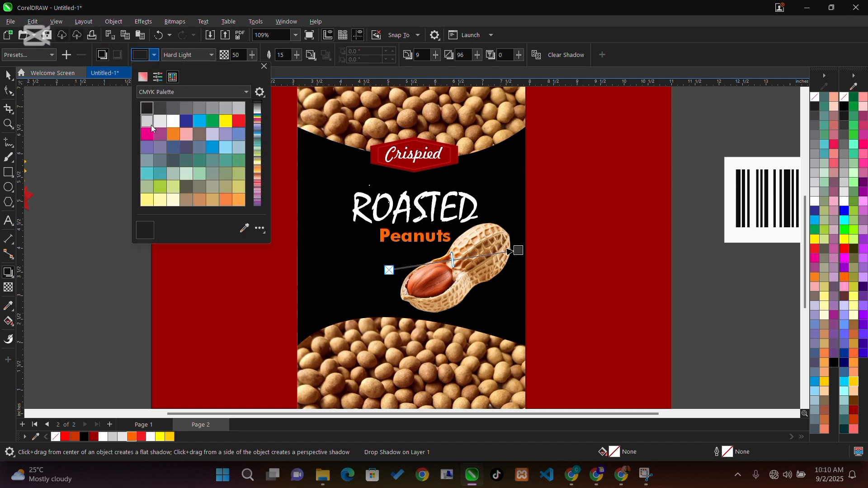
pyautogui.click(176, 123)
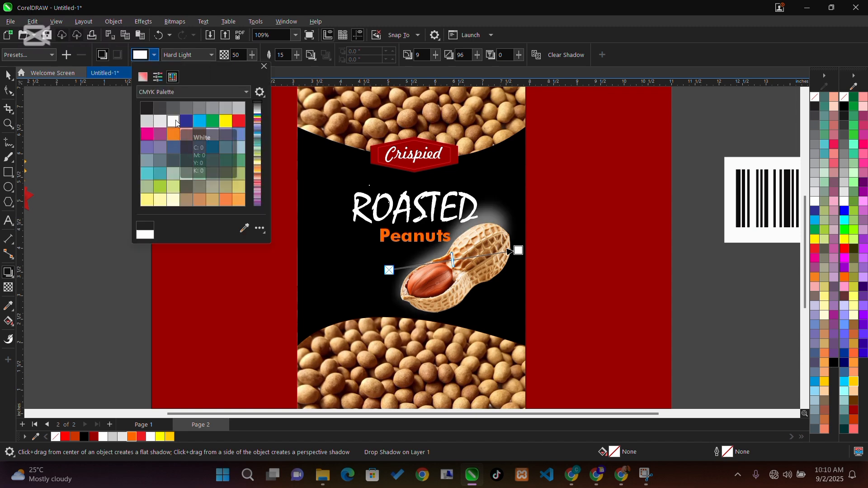
# - Straighten the peanut's shadow to a horizontal direction and set its feather to 54 and opacity to 73
pyautogui.click(511, 250)
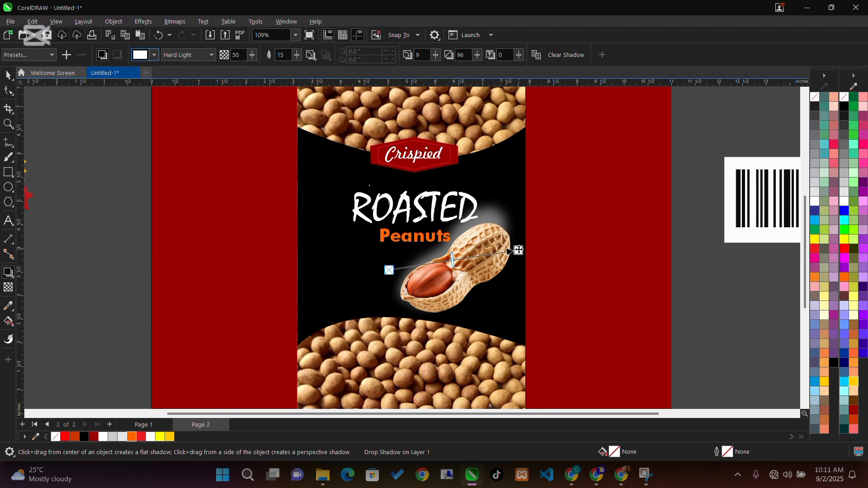
pyautogui.moveTo(518, 250); pyautogui.dragTo(524, 270)
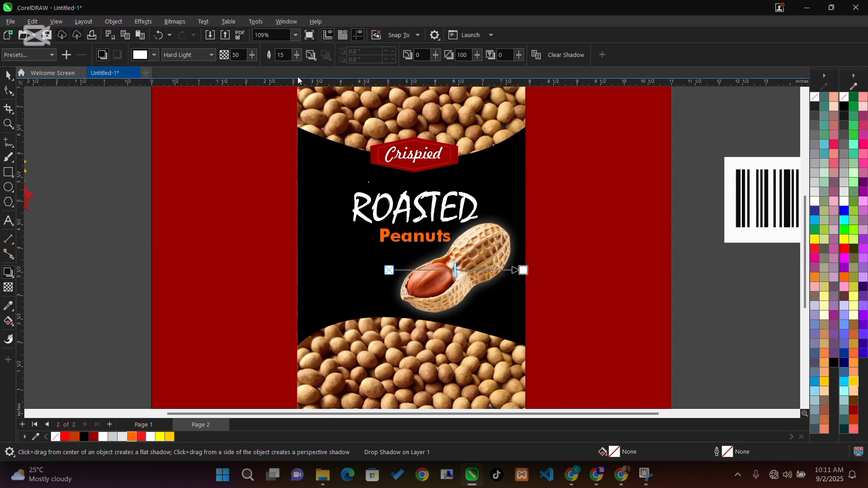
pyautogui.moveTo(298, 60); pyautogui.dragTo(316, 56)
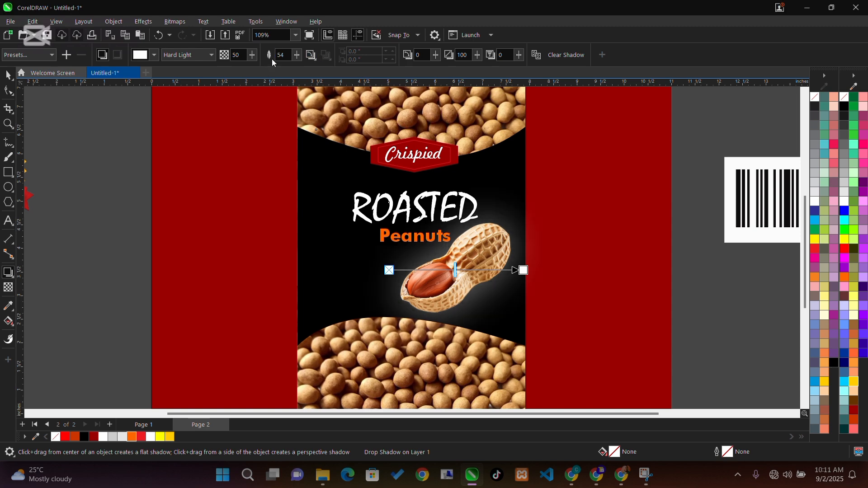
pyautogui.moveTo(253, 55); pyautogui.dragTo(265, 68)
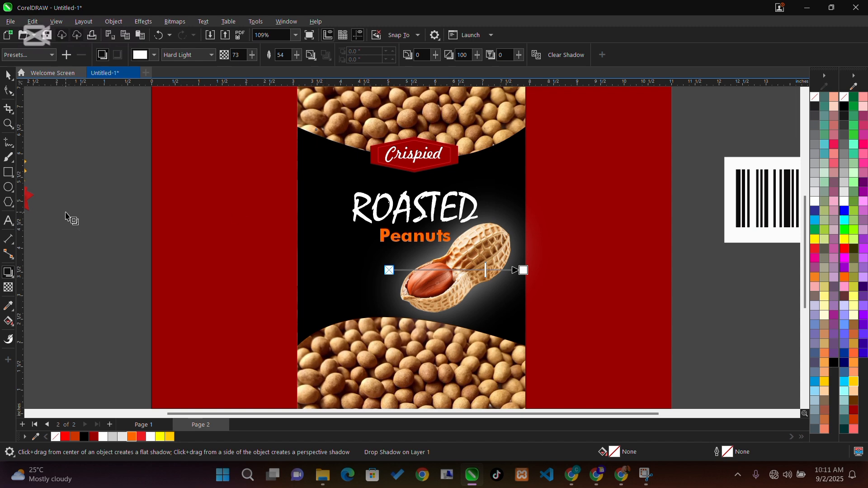
pyautogui.click(8, 75)
pyautogui.click(201, 284)
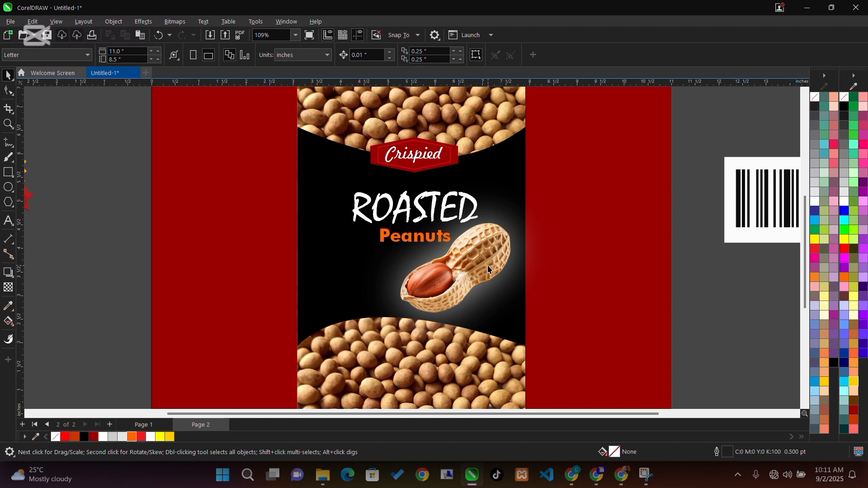
# - Scale the barcode down to about 2.13 inches wide and place it on the lower part of the right red panel
pyautogui.moveTo(804, 255); pyautogui.dragTo(820, 248)
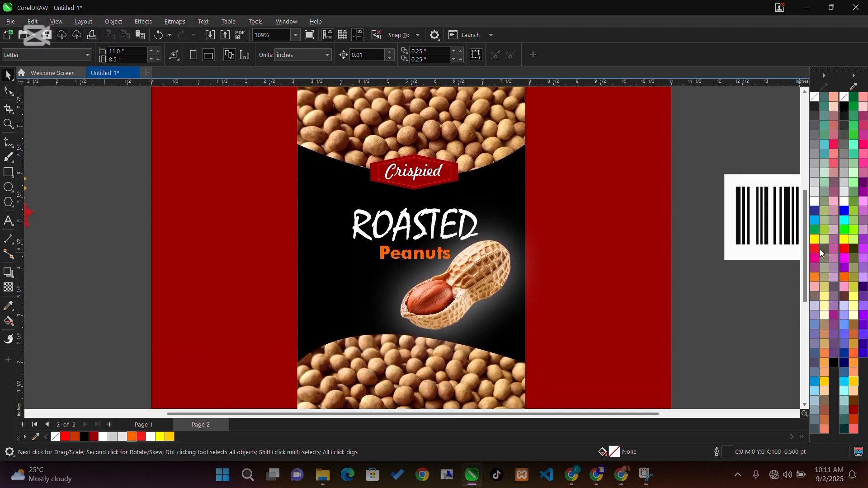
pyautogui.click(738, 225)
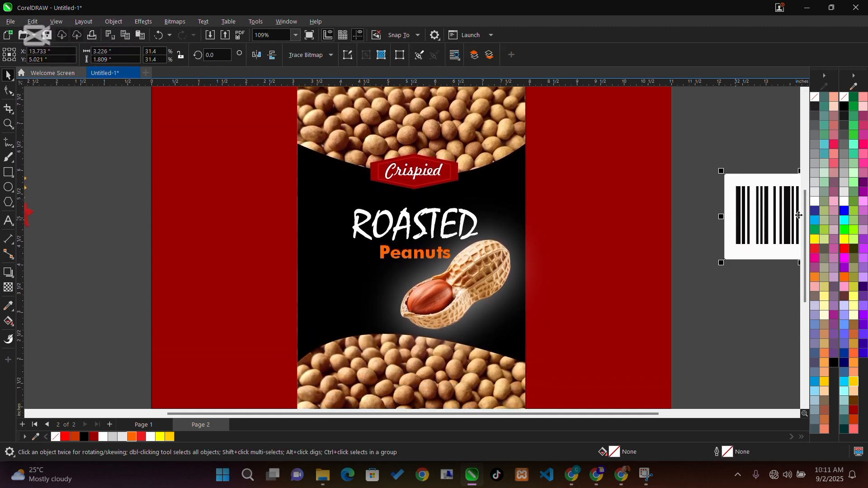
pyautogui.scroll(-3, 807, 223)
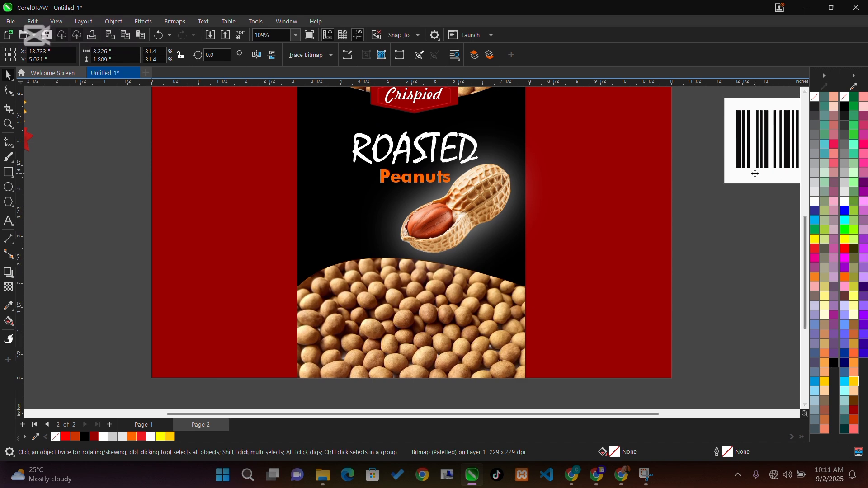
pyautogui.moveTo(754, 172); pyautogui.dragTo(598, 304)
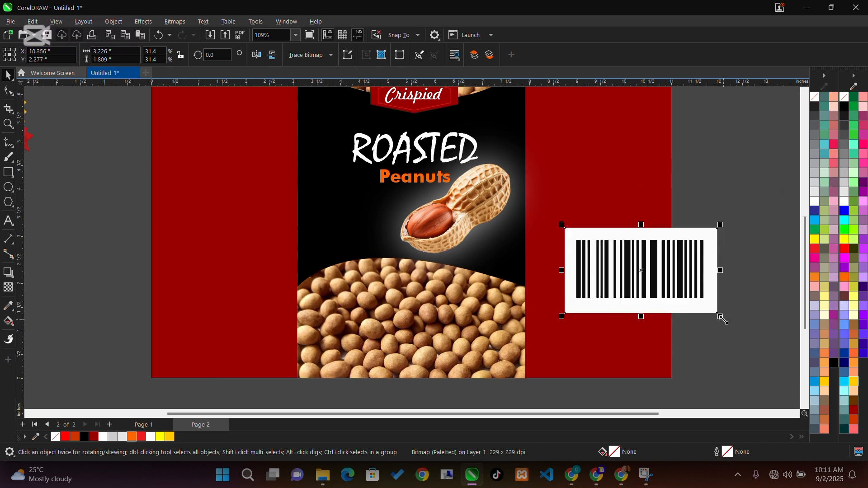
pyautogui.moveTo(722, 318); pyautogui.dragTo(667, 286)
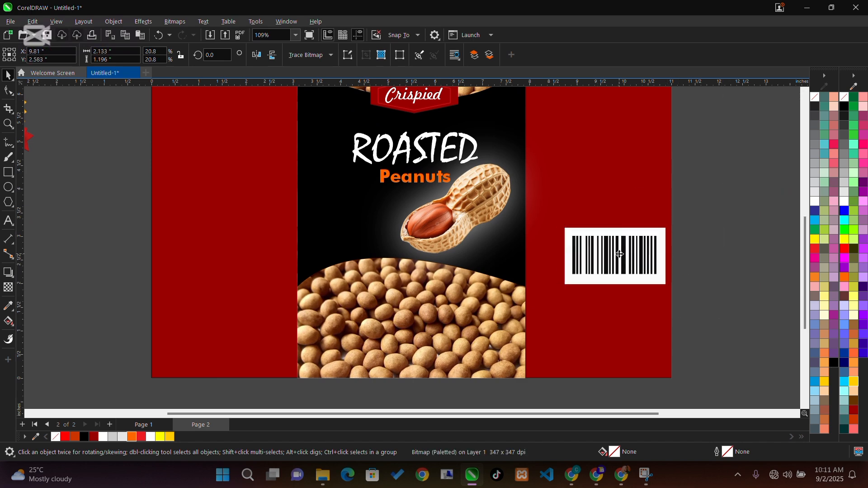
pyautogui.moveTo(620, 254); pyautogui.dragTo(603, 302)
pyautogui.click(51, 147)
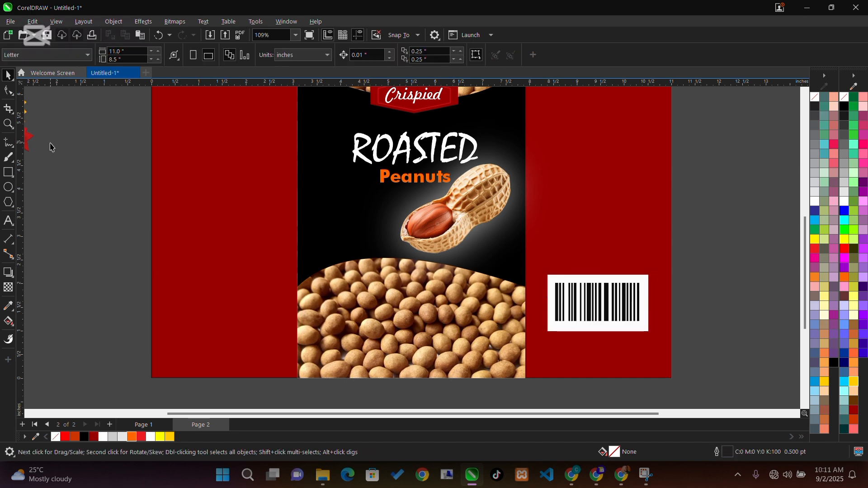
# - Scale the satisfaction guarantee badge down to about 1.74 inches wide and place it on the right red panel above the barcode
pyautogui.moveTo(31, 139); pyautogui.dragTo(145, 274)
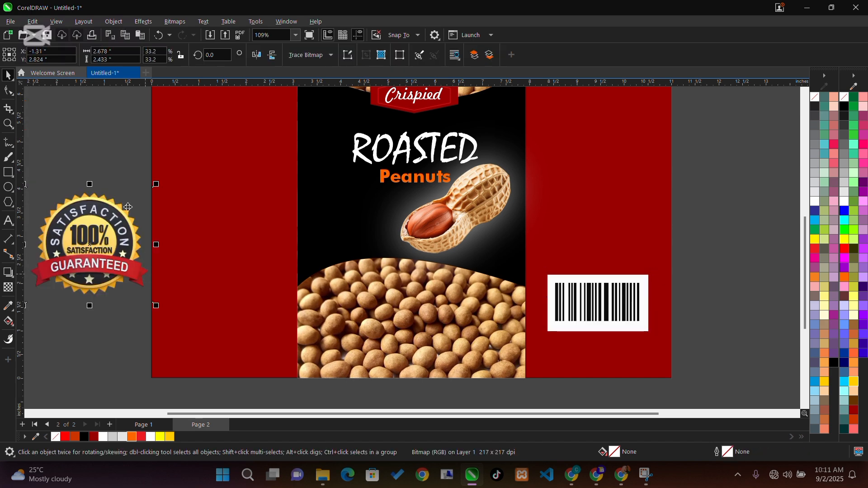
pyautogui.click(156, 189)
pyautogui.click(73, 226)
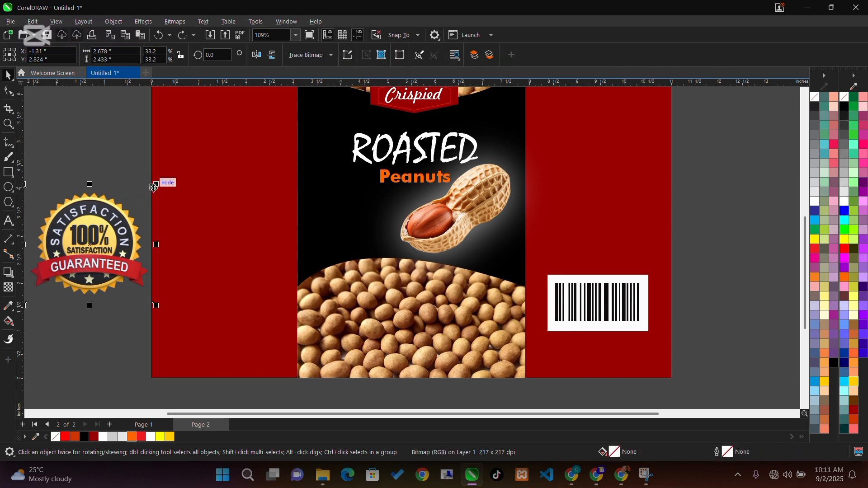
pyautogui.moveTo(156, 185); pyautogui.dragTo(112, 224)
pyautogui.moveTo(70, 256); pyautogui.dragTo(596, 188)
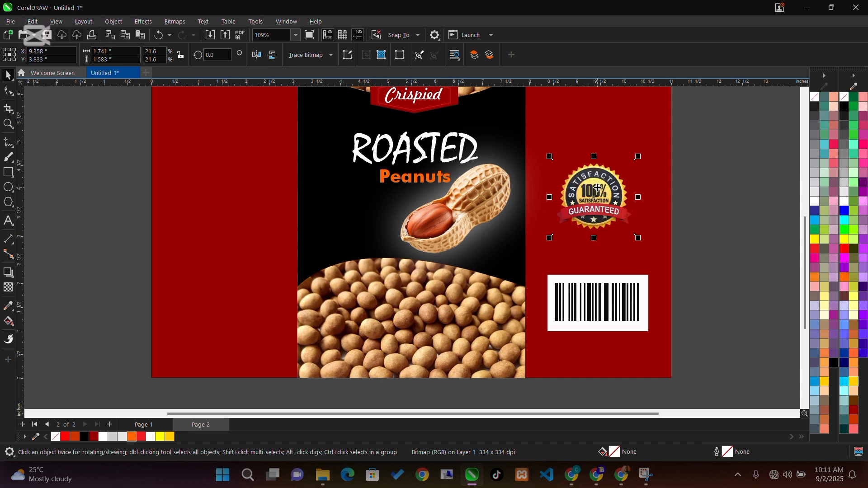
# - Centre the satisfaction badge horizontally with the barcode
pyautogui.moveTo(709, 132); pyautogui.dragTo(526, 339)
pyautogui.press('e')
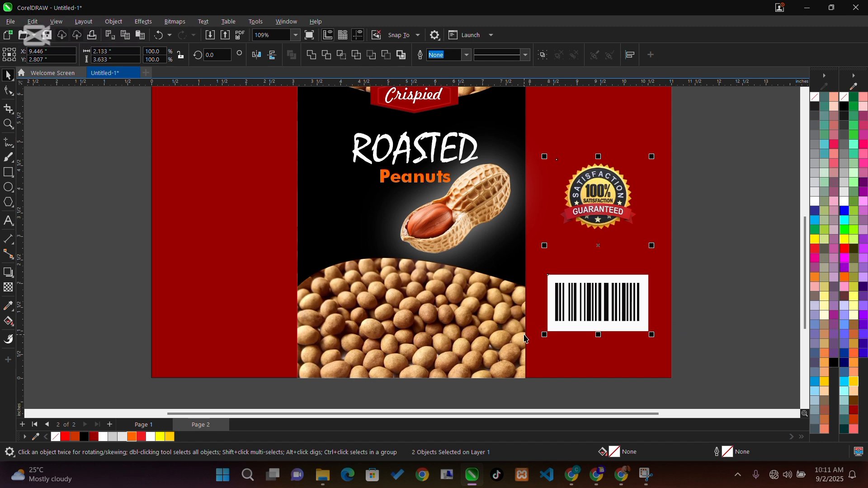
pyautogui.click(106, 327)
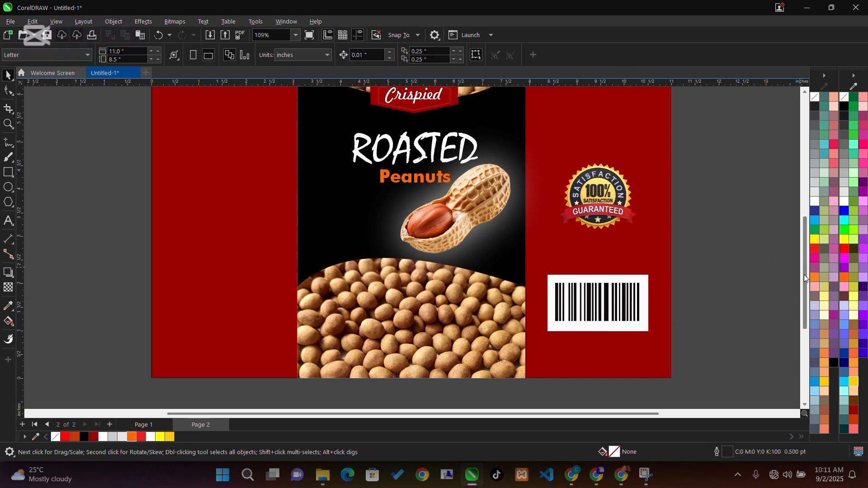
# - Copy the "Crispied" tag, "ROASTED", "Peanuts" and the open peanut, scaled to about 2 inches wide, onto the upper part of the left red panel
pyautogui.moveTo(804, 275); pyautogui.dragTo(806, 248)
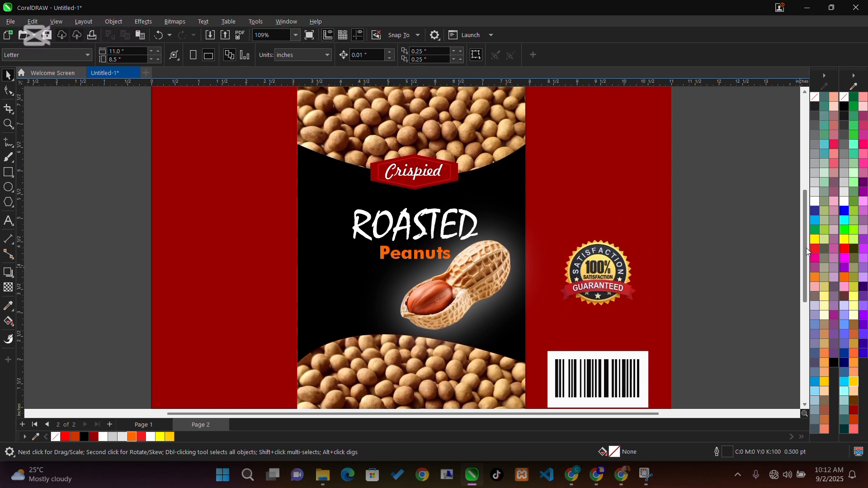
pyautogui.moveTo(94, 115); pyautogui.dragTo(545, 354)
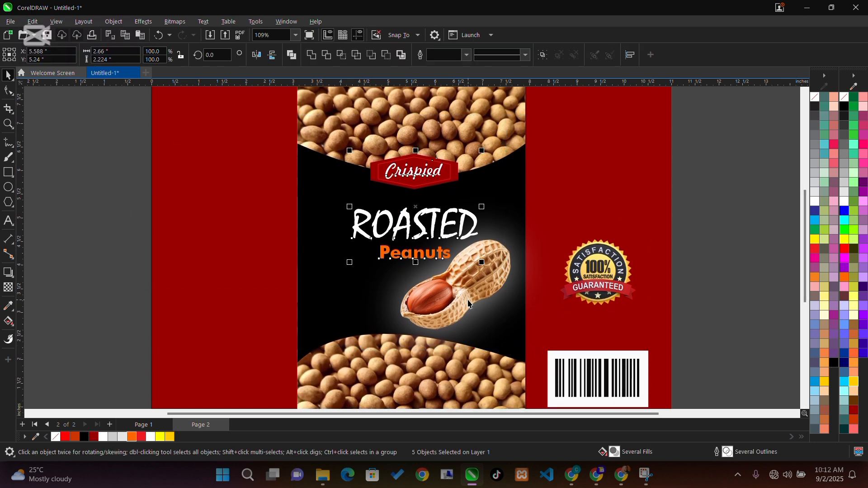
pyautogui.moveTo(468, 300); pyautogui.dragTo(123, 302)
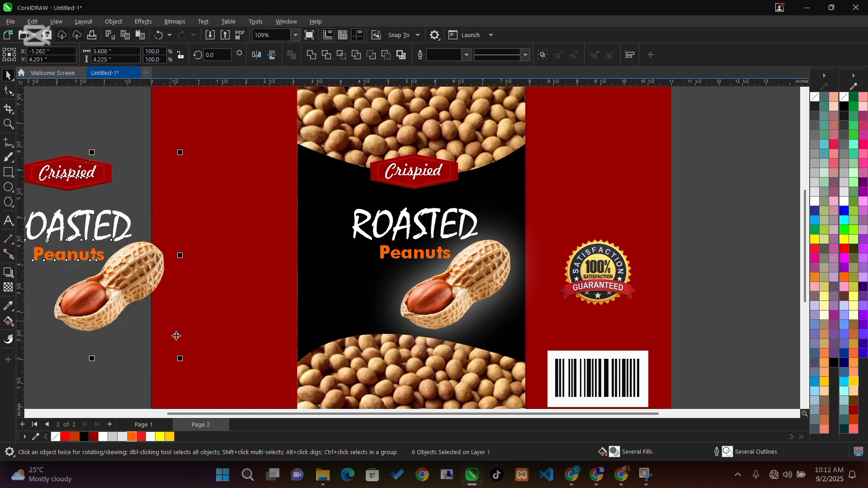
pyautogui.moveTo(179, 359); pyautogui.dragTo(105, 270)
pyautogui.moveTo(67, 218); pyautogui.dragTo(229, 136)
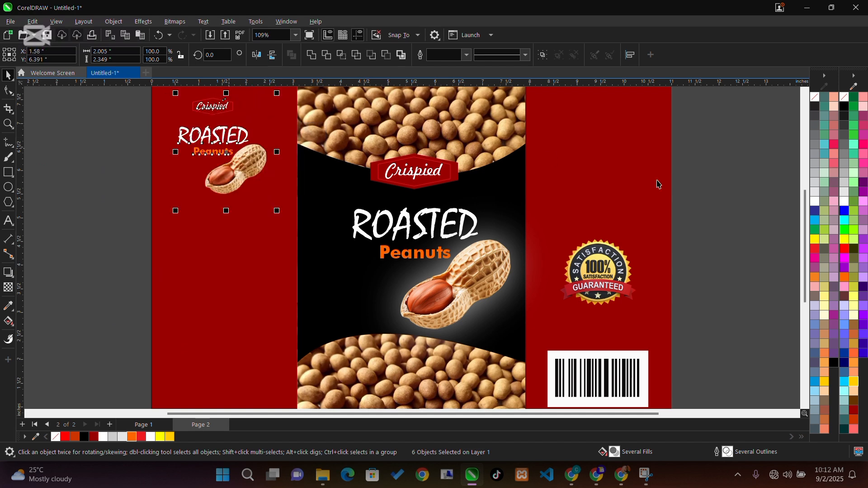
pyautogui.moveTo(805, 228); pyautogui.dragTo(802, 205)
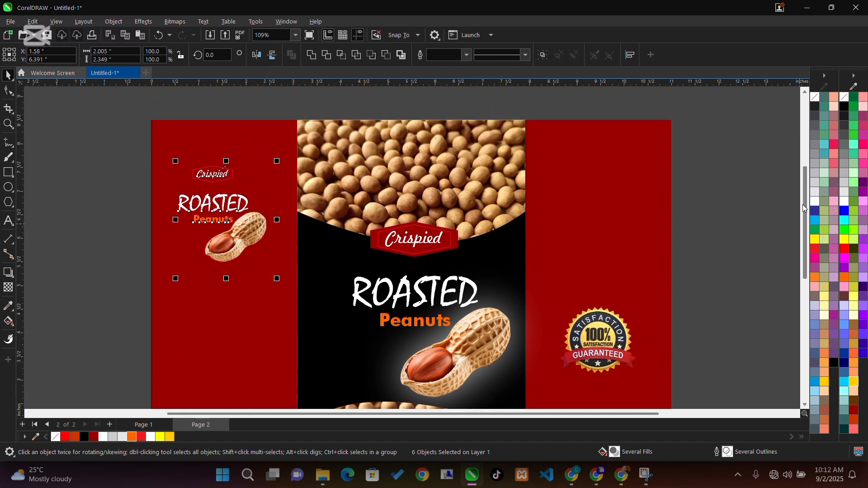
pyautogui.moveTo(89, 134); pyautogui.dragTo(308, 305)
pyautogui.moveTo(228, 223); pyautogui.dragTo(230, 209)
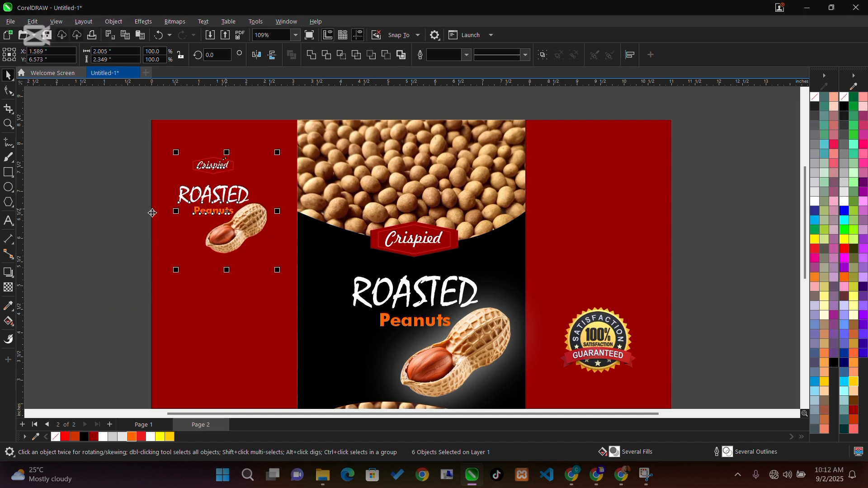
pyautogui.click(92, 215)
# - Add a drop shadow to the small peanut image on the left panel, cast from its left side toward its right
pyautogui.press('z')
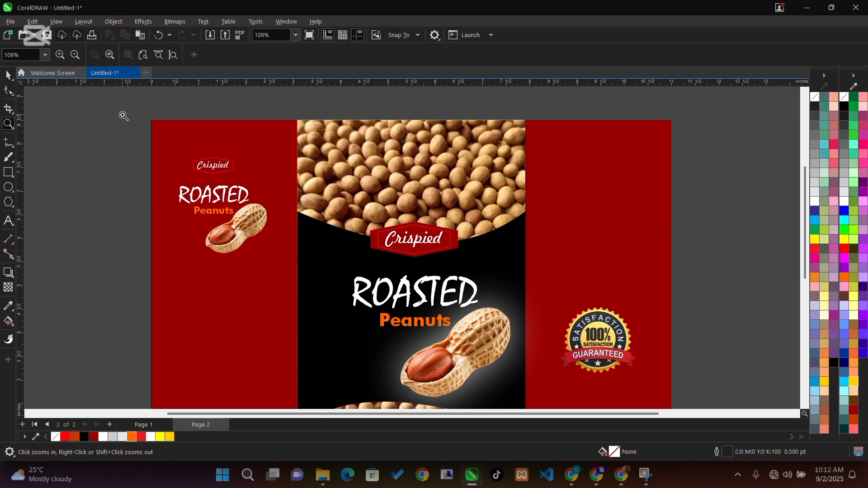
pyautogui.moveTo(123, 116); pyautogui.dragTo(300, 304)
pyautogui.press('space')
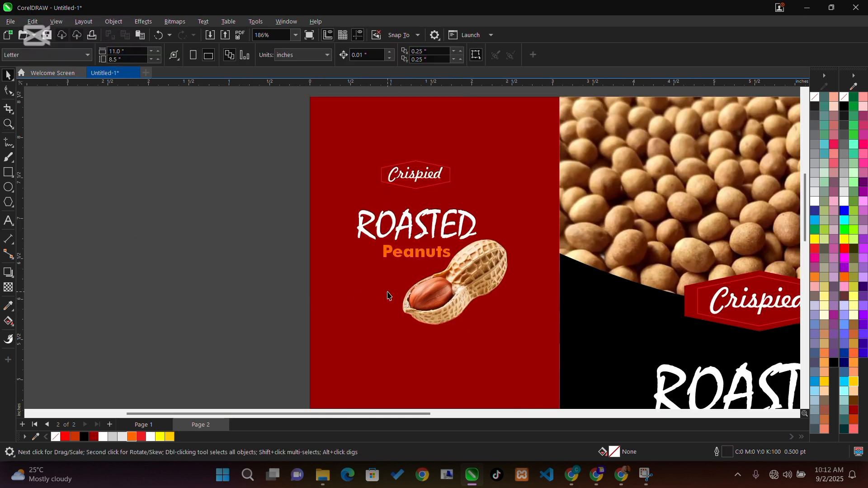
pyautogui.click(420, 298)
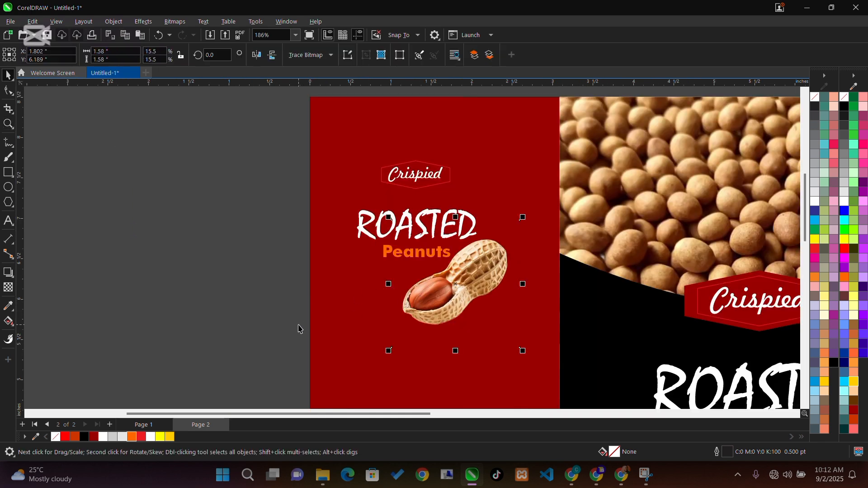
pyautogui.click(10, 275)
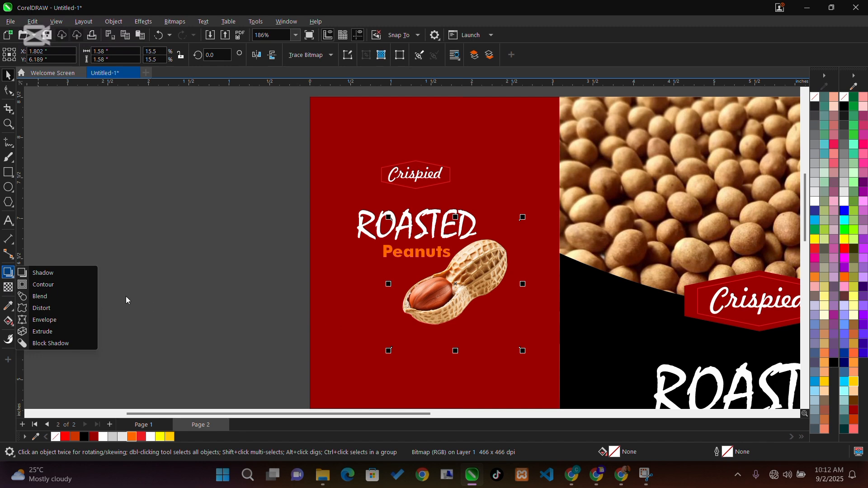
pyautogui.click(43, 273)
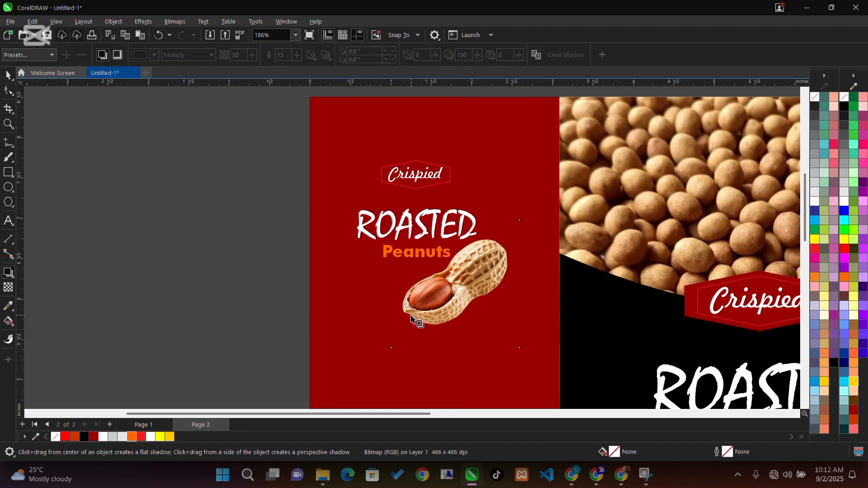
pyautogui.moveTo(391, 284); pyautogui.dragTo(531, 295)
pyautogui.press('space')
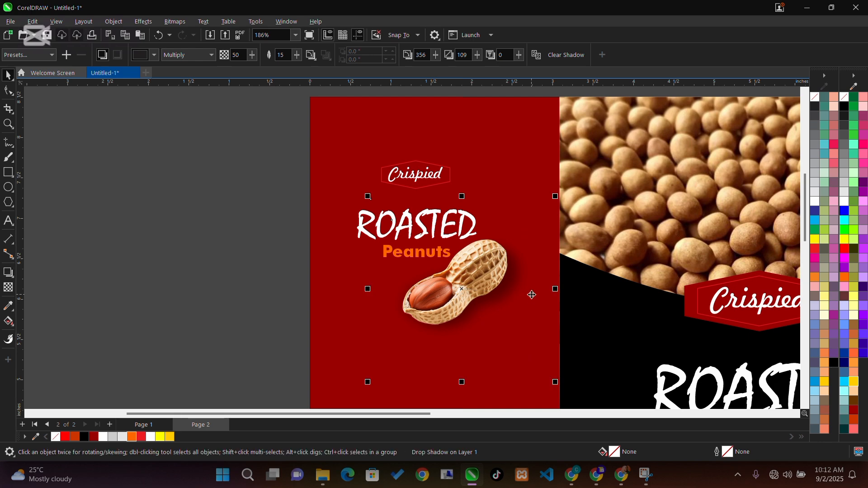
# - Add a drop shadow to the small "ROASTED" text, cast from its left edge toward its right end
pyautogui.click(359, 233)
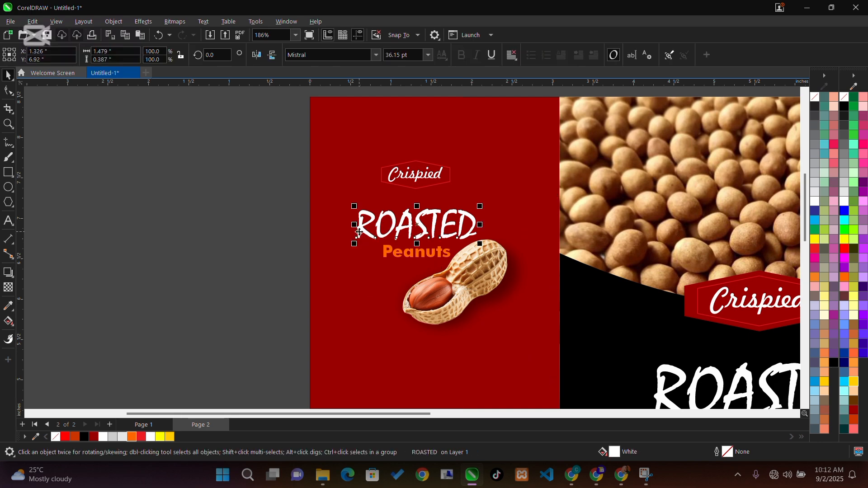
pyautogui.press('space')
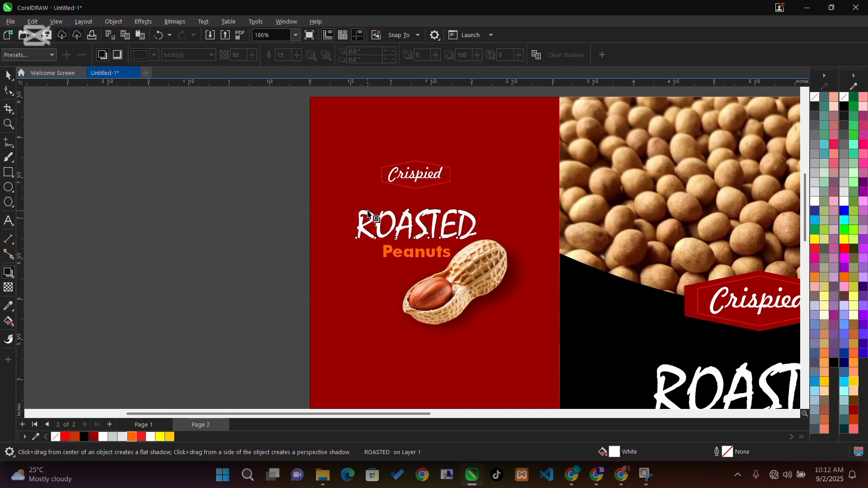
pyautogui.moveTo(357, 225); pyautogui.dragTo(478, 232)
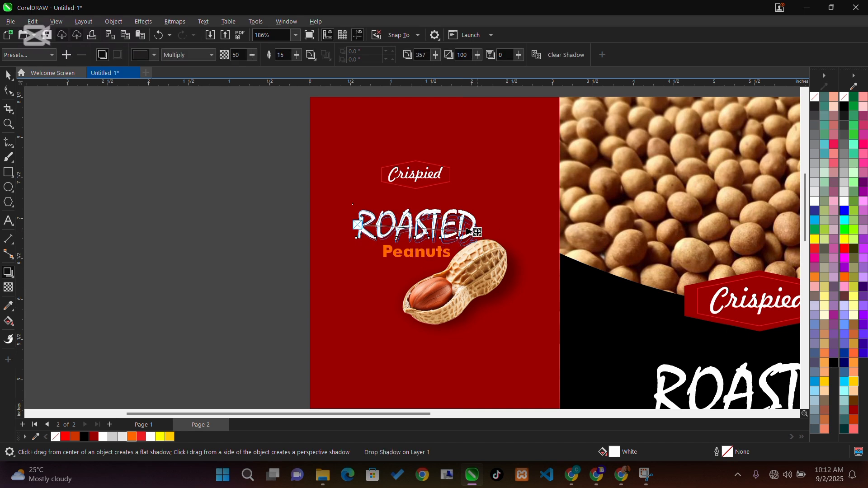
pyautogui.press('space')
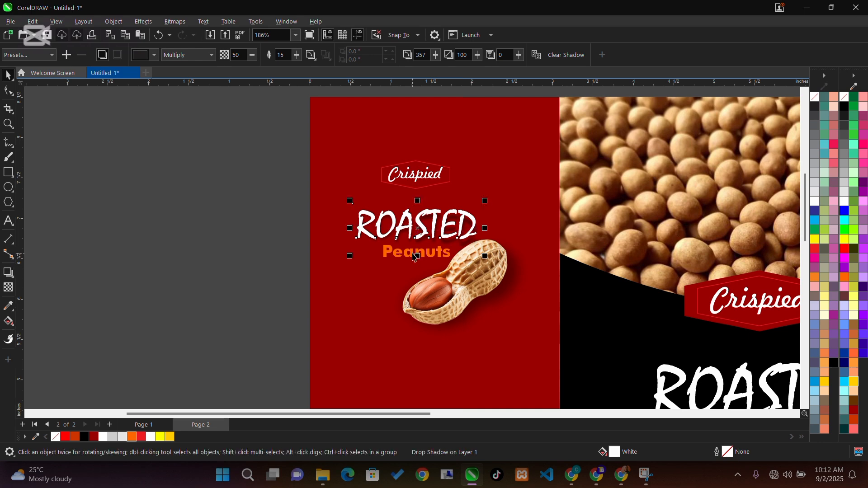
# - Add a short downward drop shadow to the small orange "Peanuts" text
pyautogui.click(405, 256)
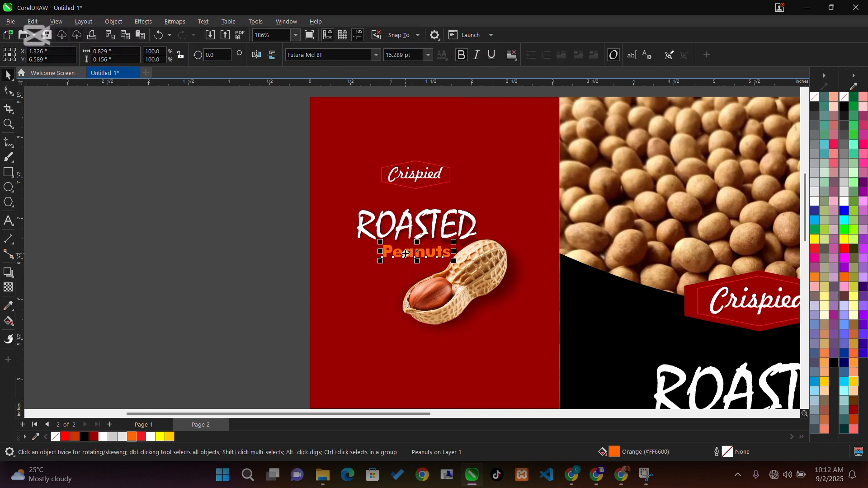
pyautogui.press('space')
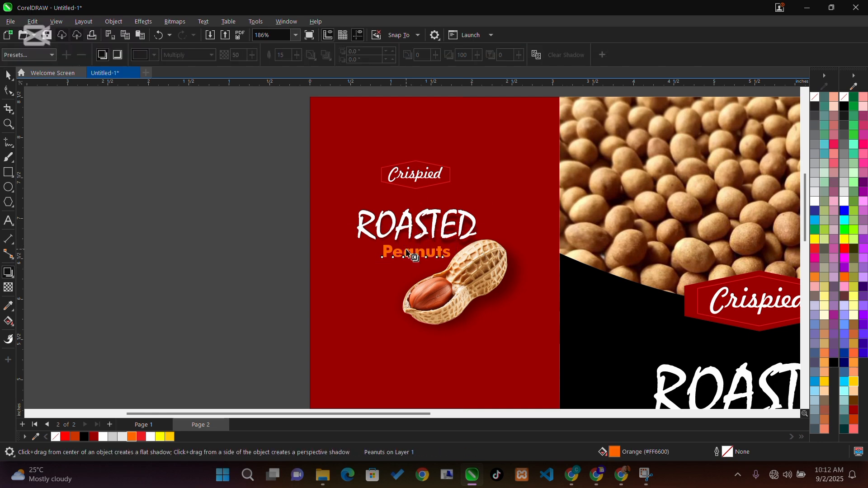
pyautogui.moveTo(409, 255); pyautogui.dragTo(414, 262)
# - Recast the small "ROASTED" text's shadow downward from its top edge, at a direction of about 272 degrees
pyautogui.moveTo(406, 219); pyautogui.dragTo(419, 247)
pyautogui.press('space')
pyautogui.press('space')
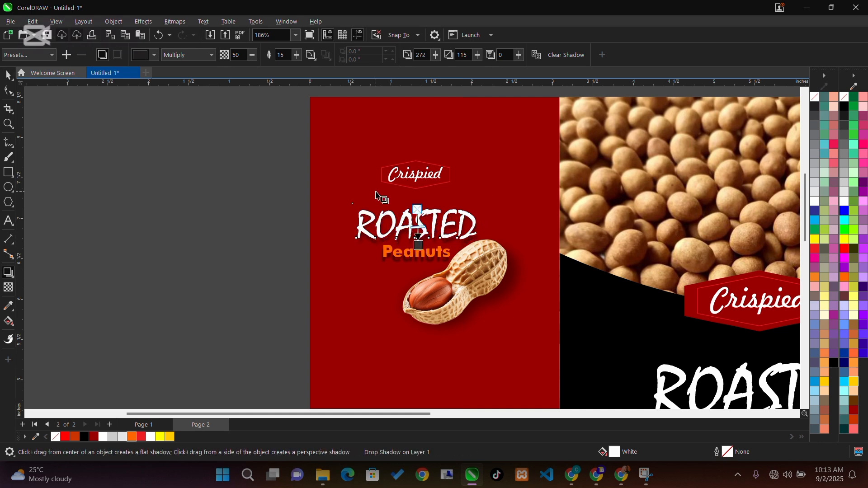
# - Fill the outer hexagon of the small "Crispied" tag on the left panel with orange #FF6600
pyautogui.press('z')
pyautogui.moveTo(305, 129); pyautogui.dragTo(494, 209)
pyautogui.press('space')
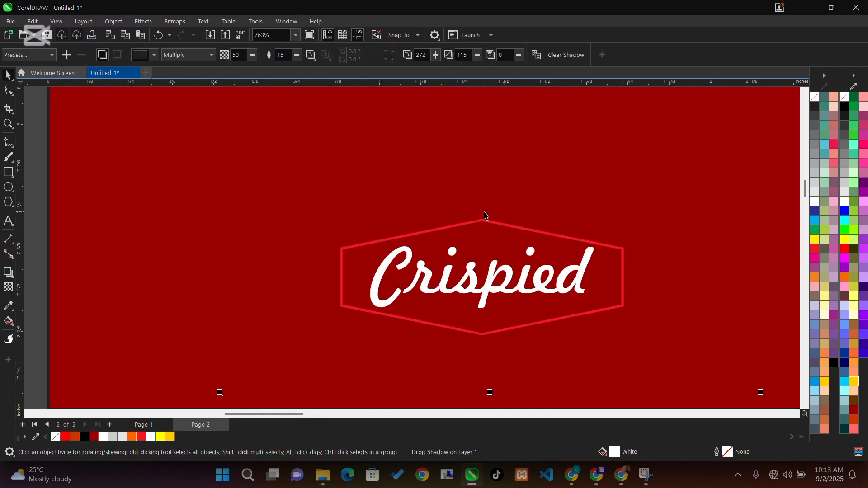
pyautogui.click(337, 269)
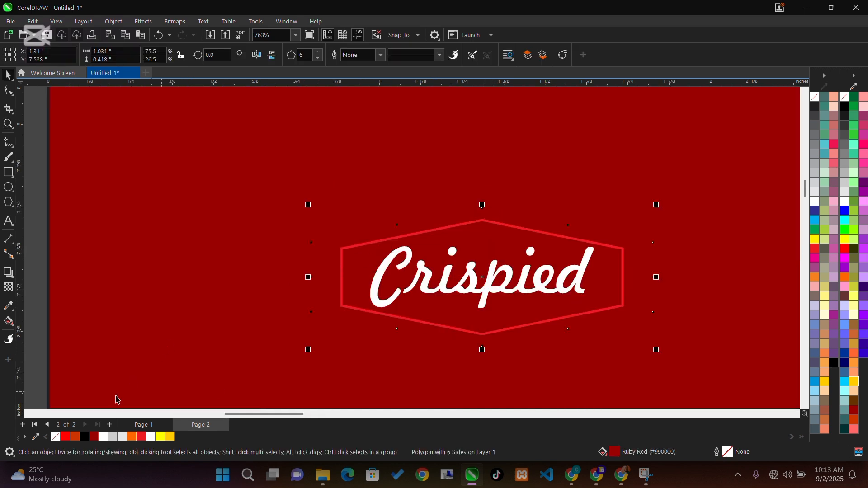
pyautogui.click(132, 438)
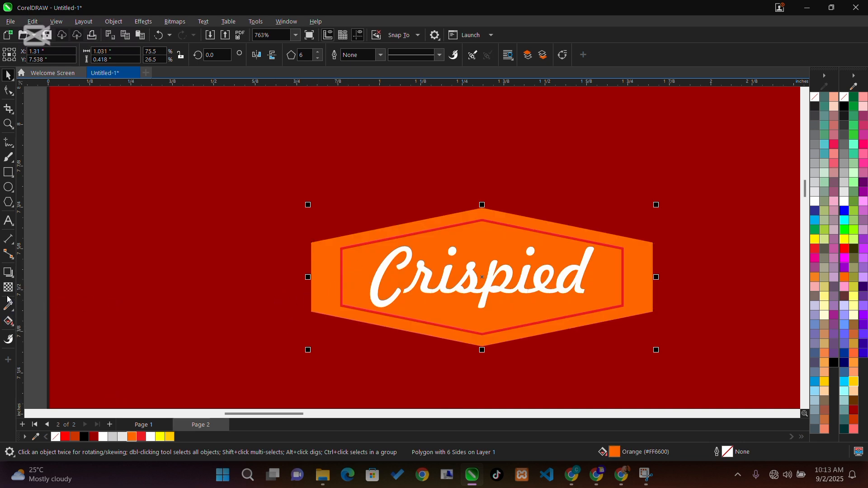
# - Add a drop shadow cast downward to the orange outer hexagon of the small "Crispied" tag
pyautogui.click(8, 272)
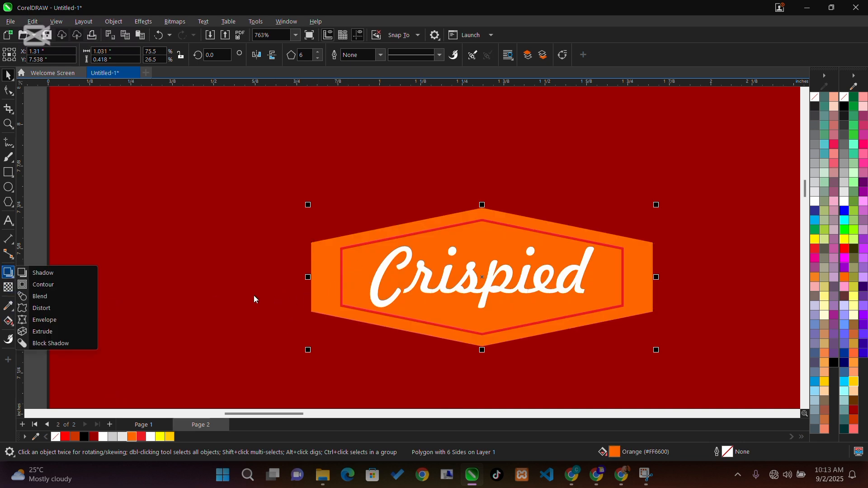
pyautogui.click(43, 273)
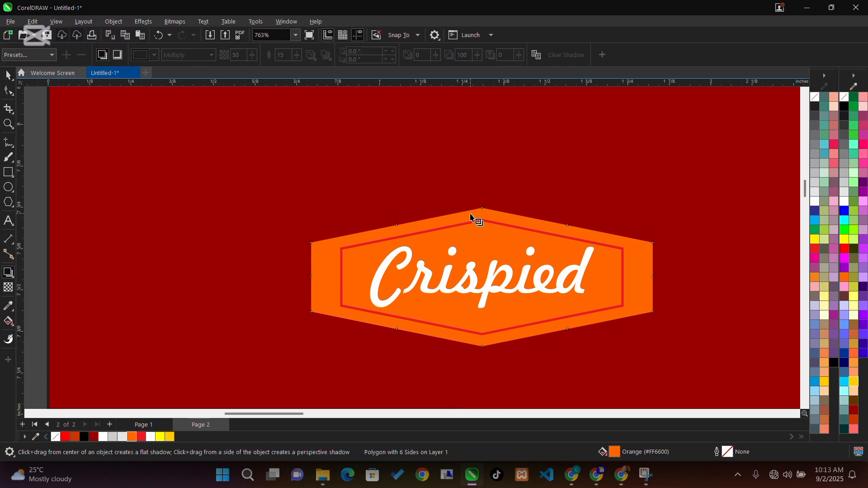
pyautogui.moveTo(483, 209); pyautogui.dragTo(486, 351)
# - Add a short downward flat drop shadow to the white "Crispied" text in the small tag
pyautogui.click(476, 283)
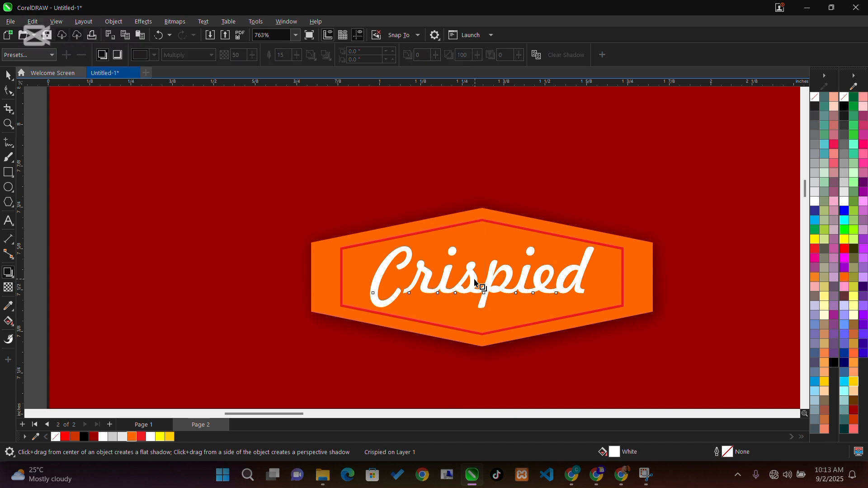
pyautogui.moveTo(474, 267); pyautogui.dragTo(480, 312)
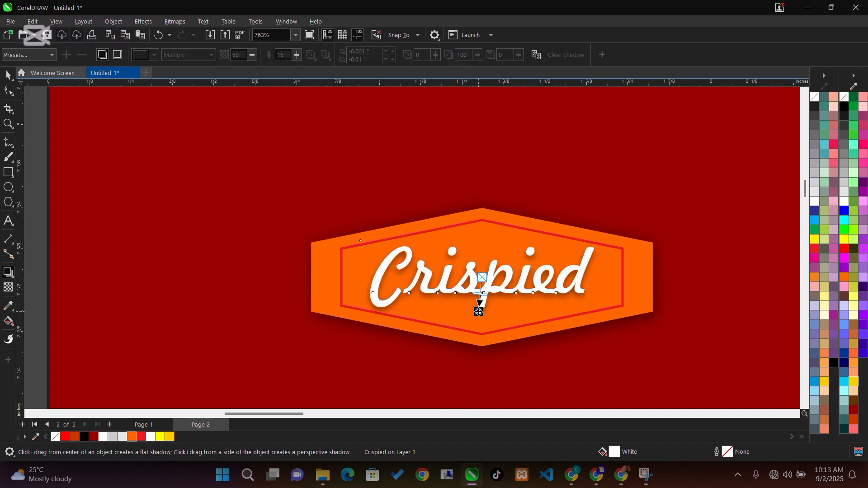
pyautogui.press('space')
pyautogui.scroll(-5, 479, 312)
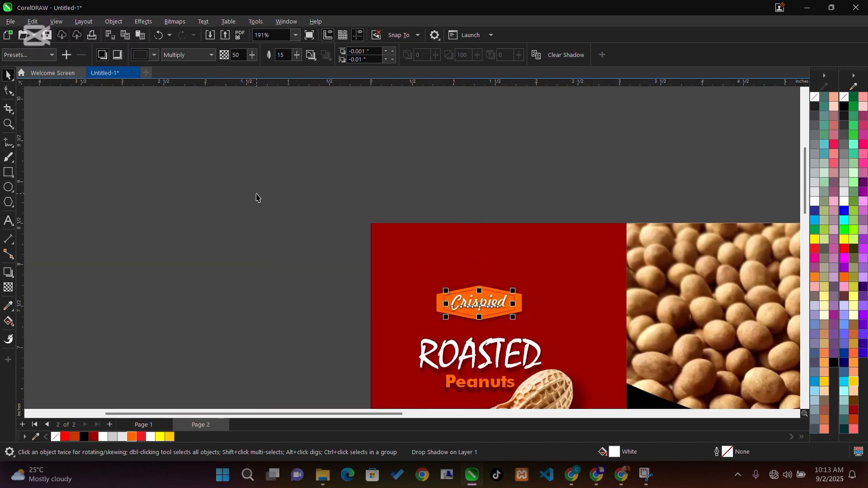
pyautogui.click(258, 197)
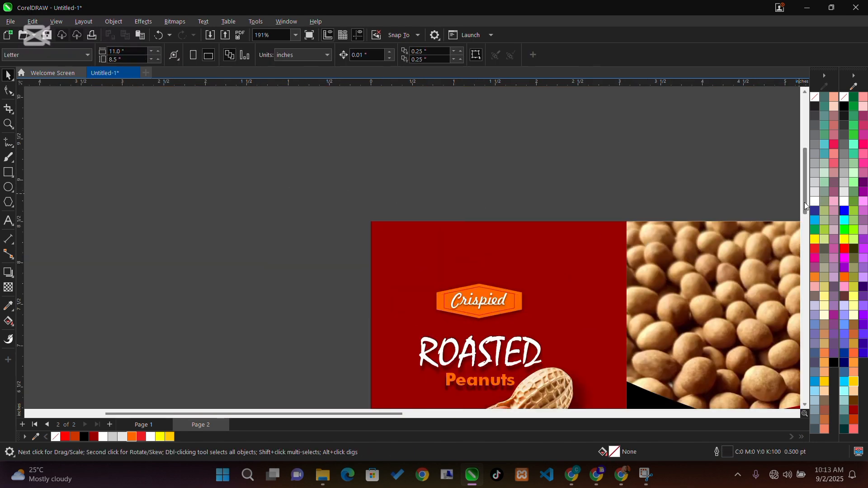
# - Draw a rectangle about 2.25 by 3.43 inches in the lower part of the left red panel and centre it horizontally there
pyautogui.moveTo(804, 202); pyautogui.dragTo(817, 276)
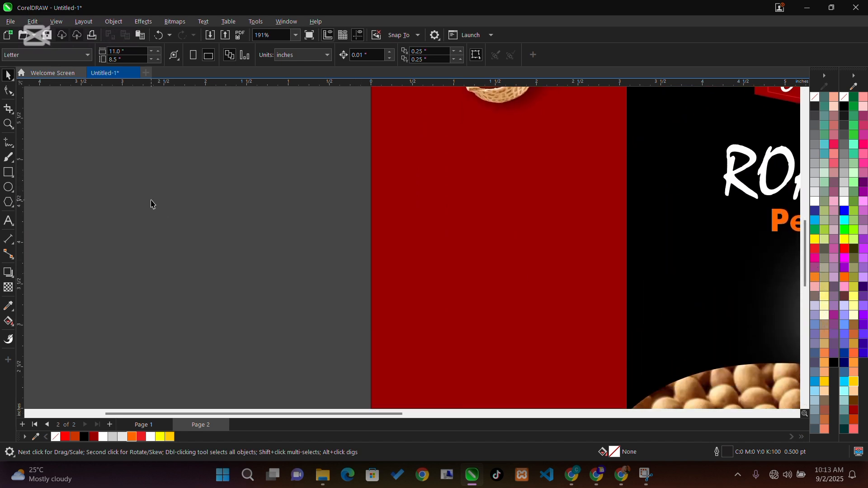
pyautogui.click(8, 173)
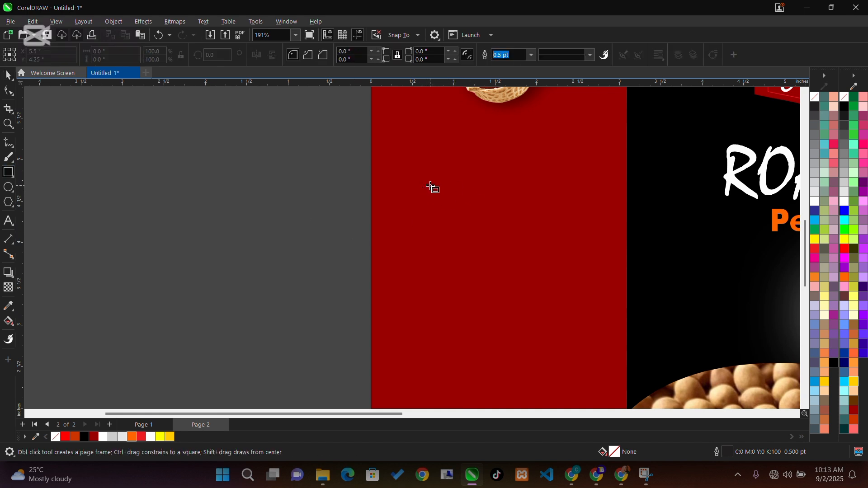
pyautogui.moveTo(419, 165); pyautogui.dragTo(606, 400)
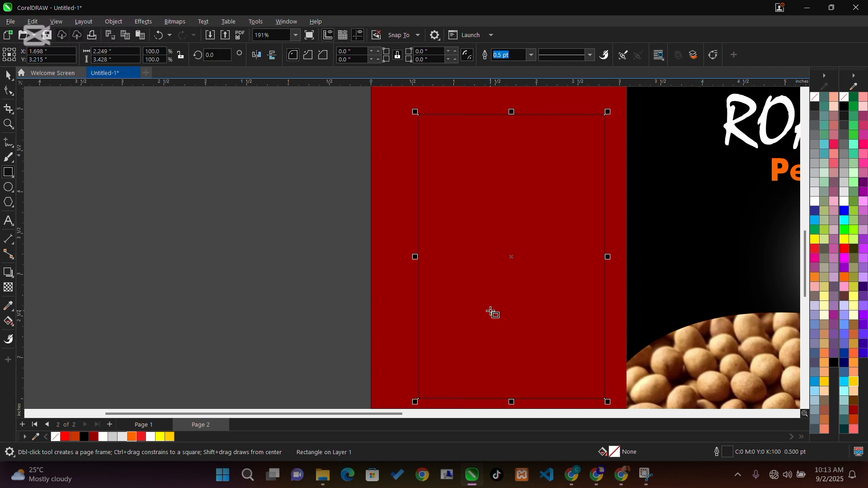
pyautogui.moveTo(511, 257); pyautogui.dragTo(505, 257)
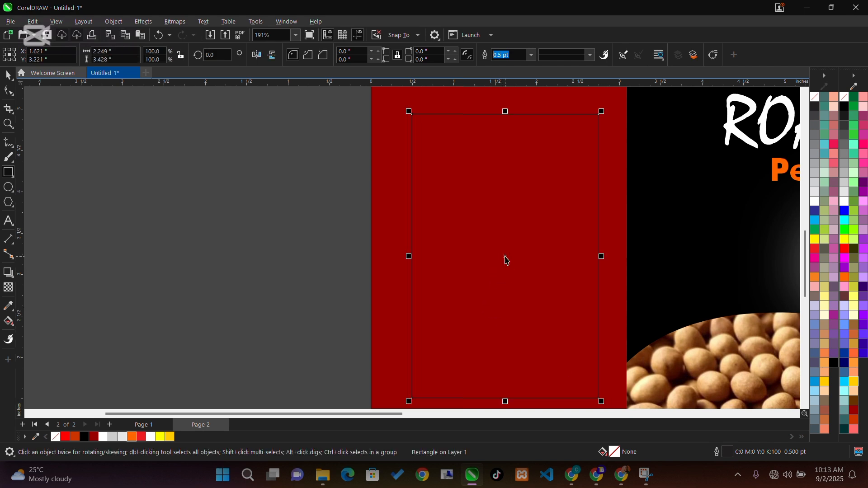
# - Fill the new rectangle on the left panel with white and remove its outline
pyautogui.press('space')
pyautogui.click(151, 437)
pyautogui.rightClick(56, 439)
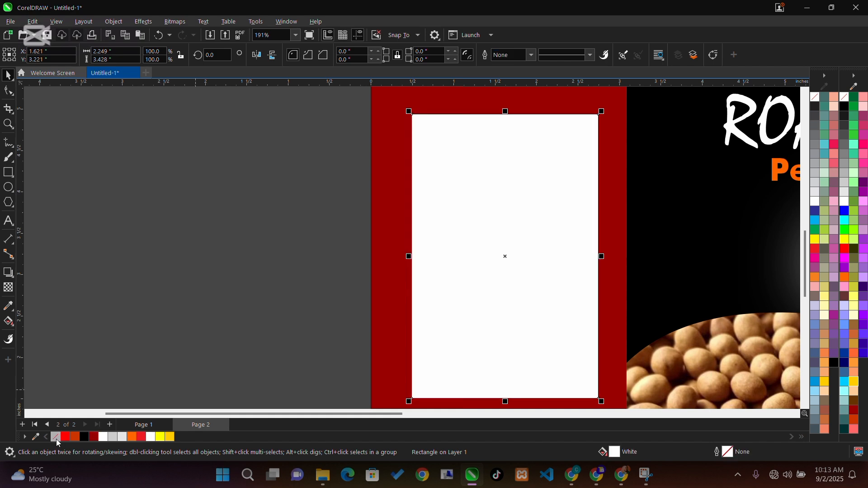
pyautogui.click(124, 321)
pyautogui.press('space')
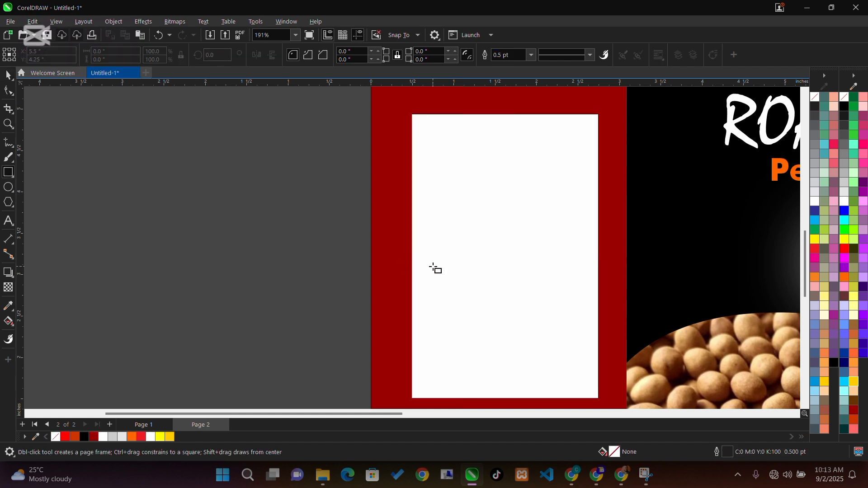
pyautogui.press('space')
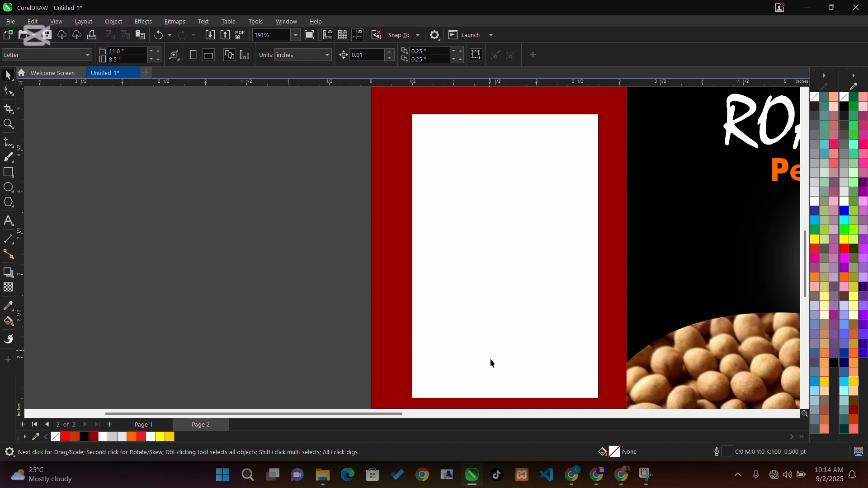
# - Duplicate the white rectangle as a header strip about 0.31 inches tall along its top edge and fill the strip with orange
pyautogui.click(512, 383)
pyautogui.moveTo(505, 381); pyautogui.dragTo(499, 145)
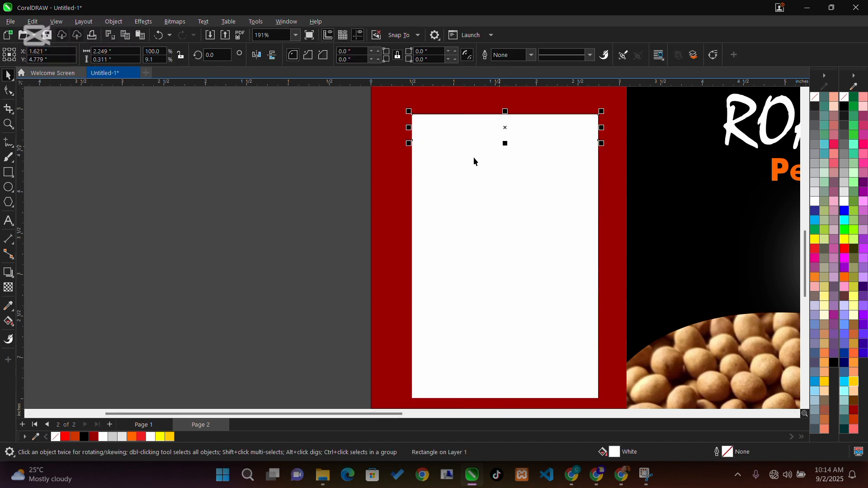
pyautogui.click(169, 437)
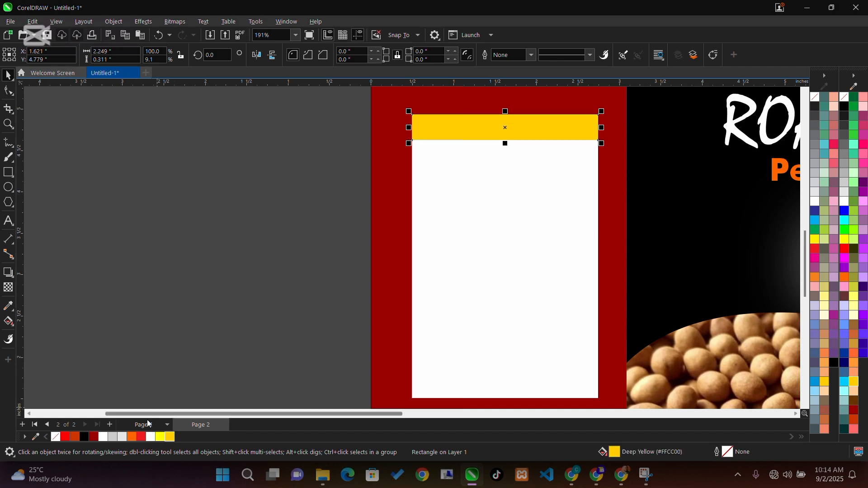
pyautogui.click(132, 437)
pyautogui.click(207, 298)
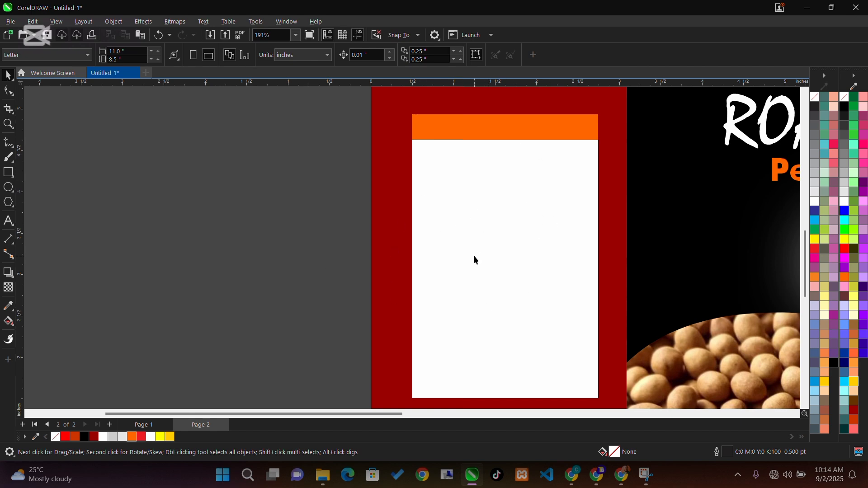
# - Switch to the ChatGPT page and copy the heading "Nutrition Facts (per 100 g):" from the Back Side content
pyautogui.hotkey('alt', 'Tab')
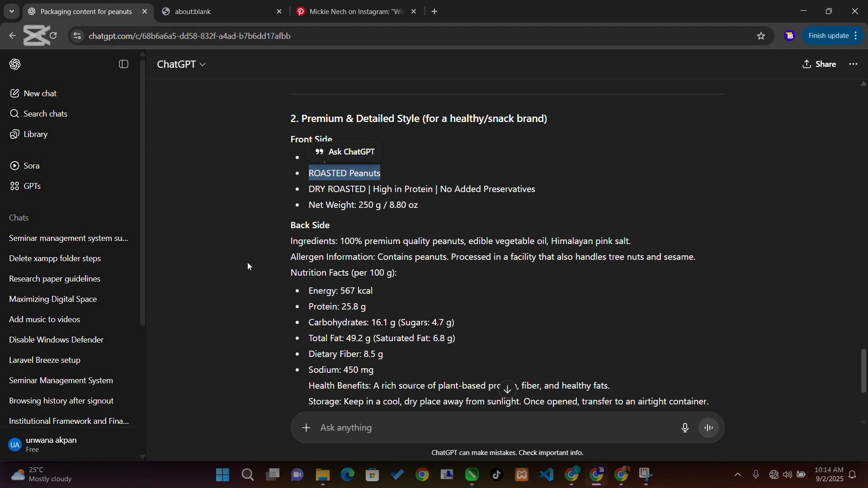
pyautogui.click(245, 262)
pyautogui.scroll(-2, 245, 260)
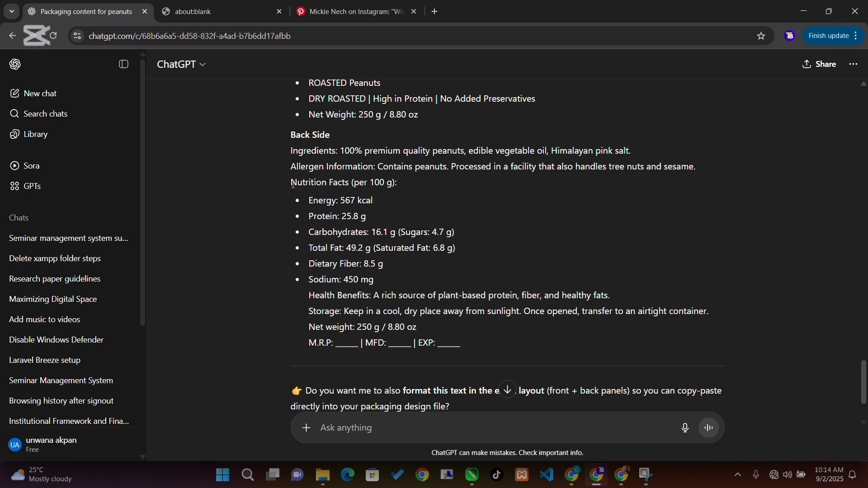
pyautogui.moveTo(291, 186); pyautogui.dragTo(403, 184)
pyautogui.hotkey('ctrl', 'c')
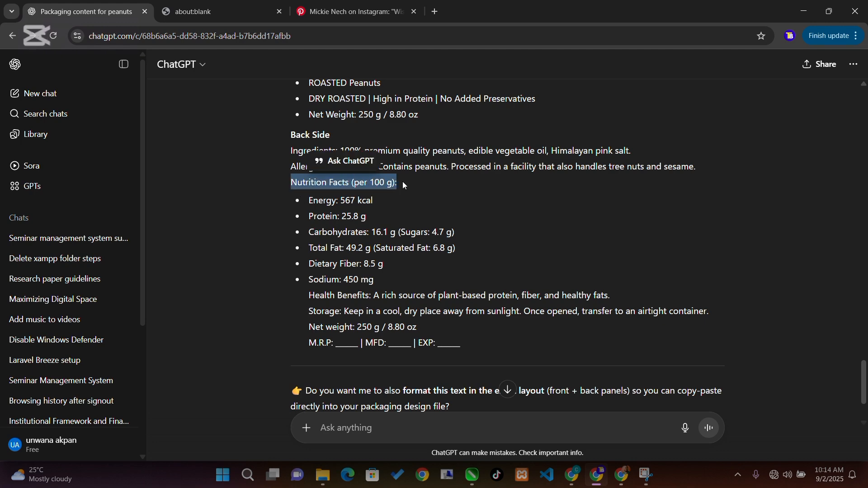
# - Switch back to CorelDRAW and paste the copied nutrition heading as artistic text beside the left panel
pyautogui.hotkey('alt', 'Tab')
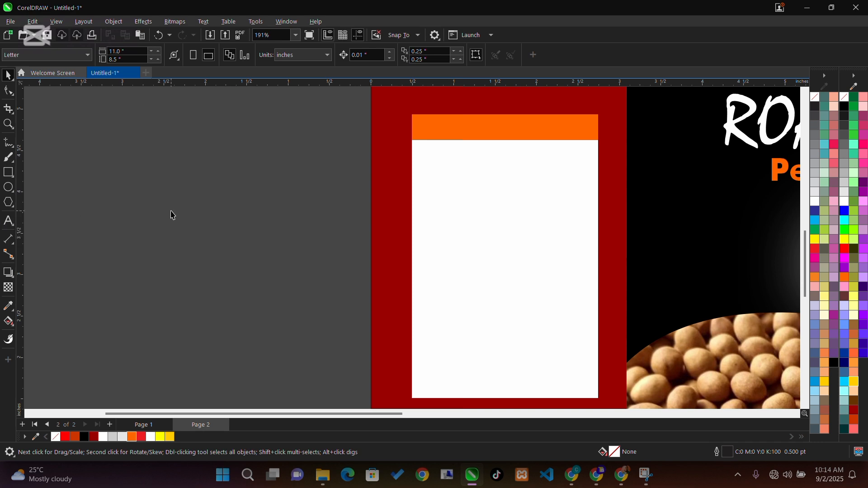
pyautogui.click(8, 220)
pyautogui.click(159, 204)
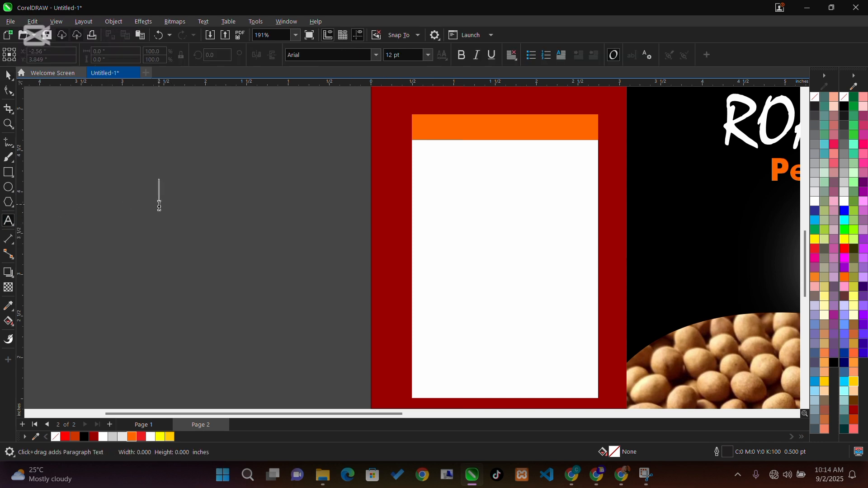
pyautogui.hotkey('ctrl', 'v')
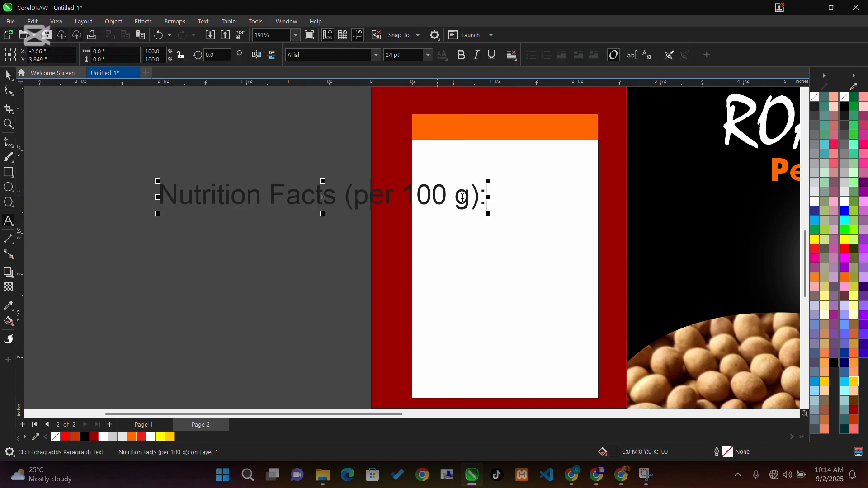
# - Set the "Nutrition Facts (per 100 g):" heading to 11 pt and move it onto the orange header strip
pyautogui.hotkey('ctrl', 'a')
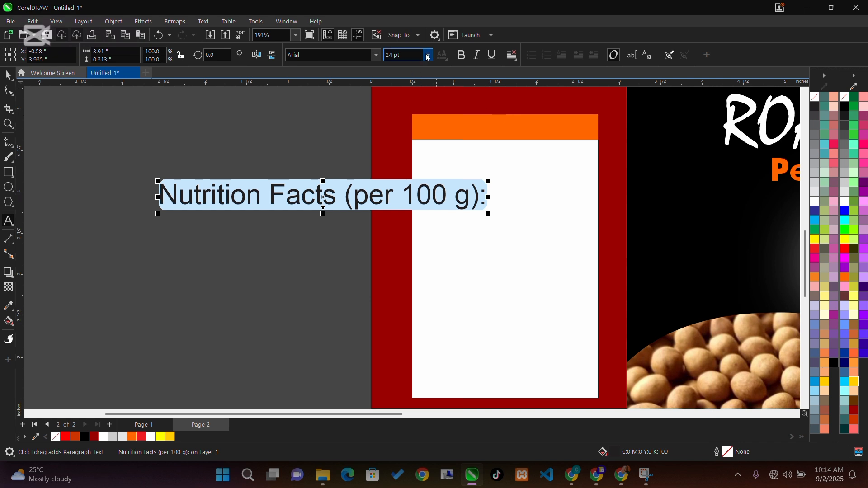
pyautogui.click(428, 55)
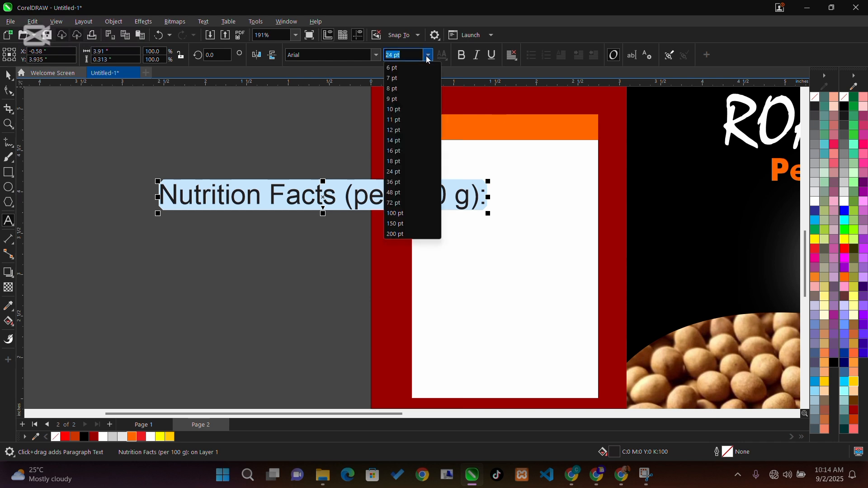
pyautogui.click(395, 123)
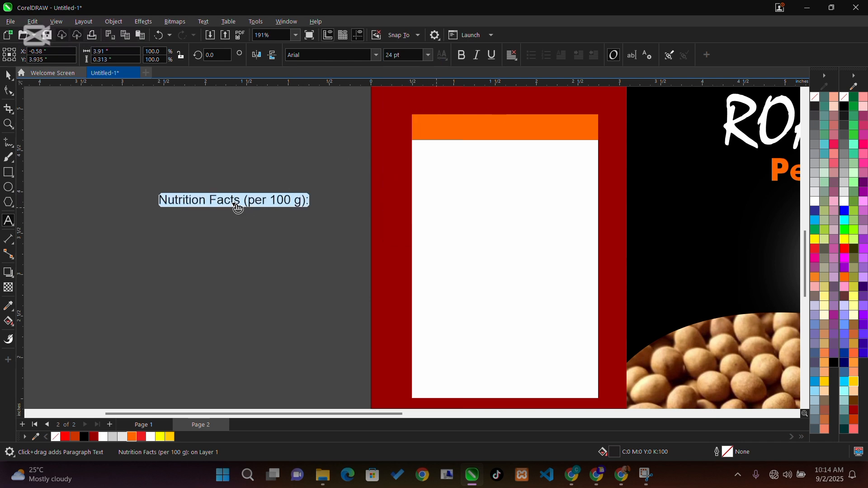
pyautogui.moveTo(235, 201); pyautogui.dragTo(500, 128)
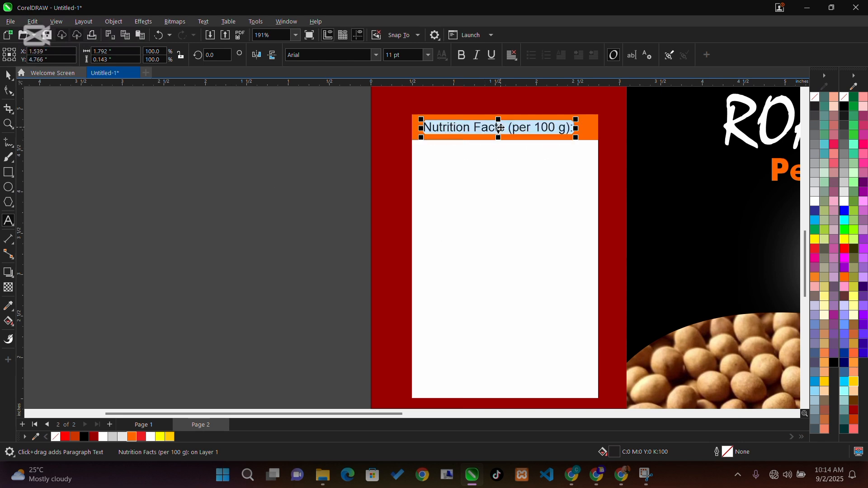
# - Make the "Nutrition Facts (per 100 g):" heading bold and colour it white
pyautogui.hotkey('ctrl', 'b')
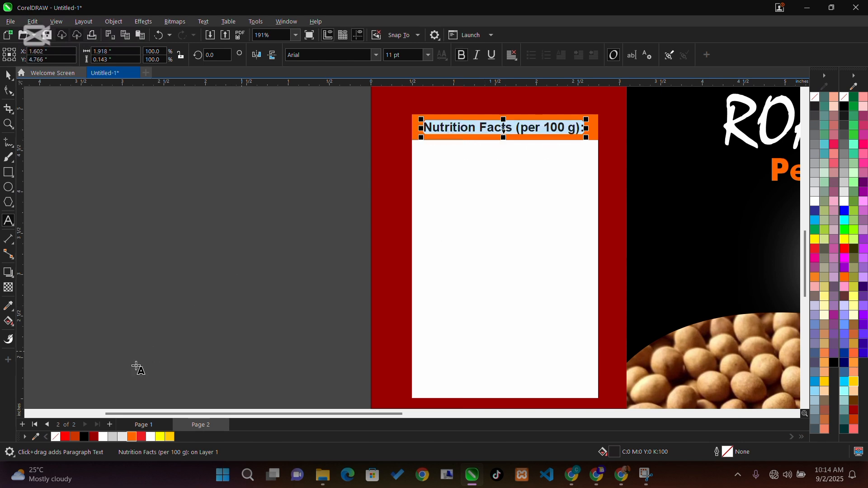
pyautogui.click(150, 437)
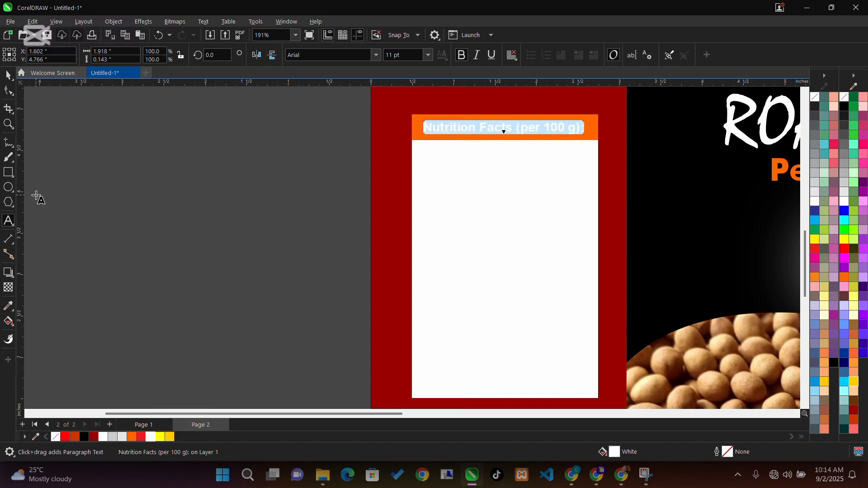
pyautogui.click(9, 79)
pyautogui.click(194, 252)
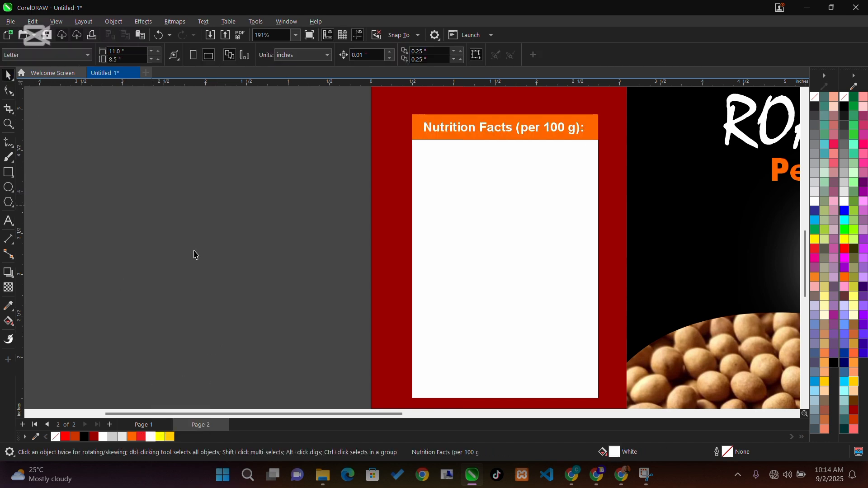
# - Switch to the ChatGPT page and copy the nutrition list from "Energy: 567 kcal" through "Sodium: 450 mg"
pyautogui.hotkey('alt', 'Tab')
pyautogui.click(234, 277)
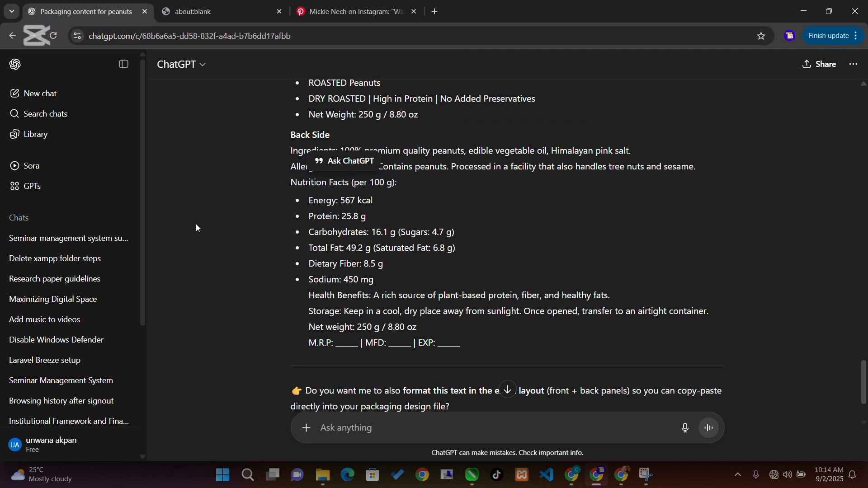
pyautogui.moveTo(311, 200); pyautogui.dragTo(380, 279)
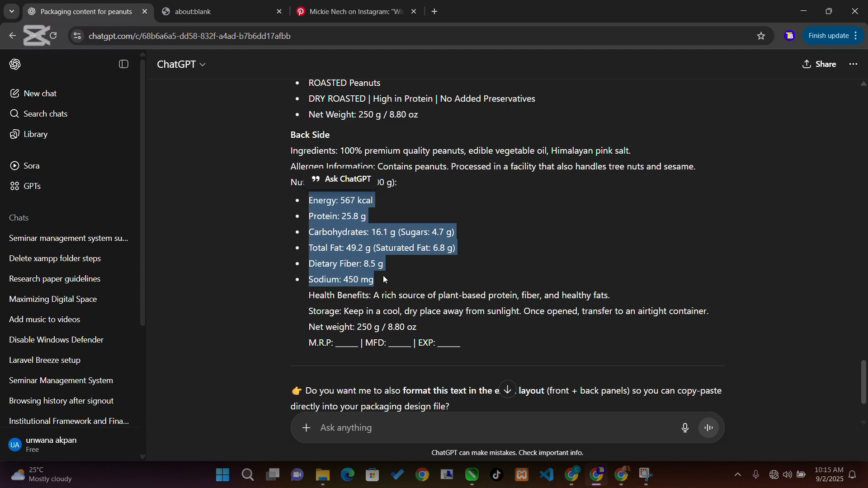
# - Back in CorelDRAW, paste the nutrition list into a paragraph text frame about 1.8 by 1.33 inches and move it onto the white rectangle
pyautogui.hotkey('alt', 'Tab')
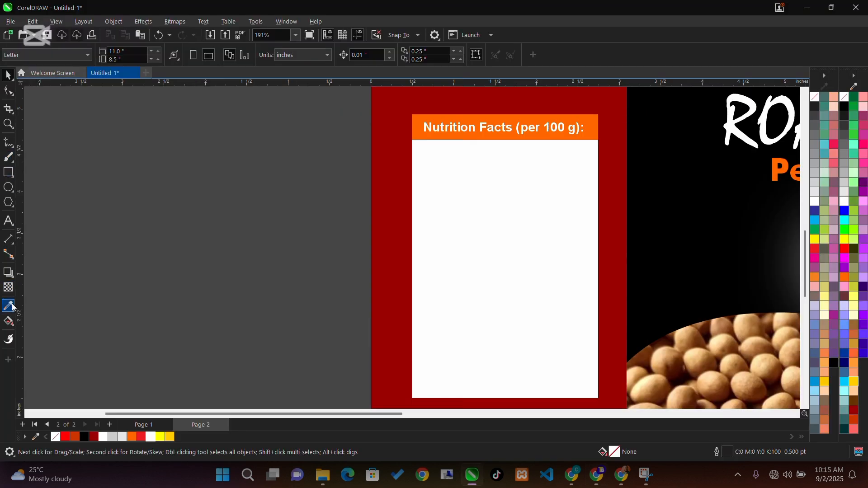
pyautogui.click(8, 221)
pyautogui.moveTo(110, 221); pyautogui.dragTo(259, 330)
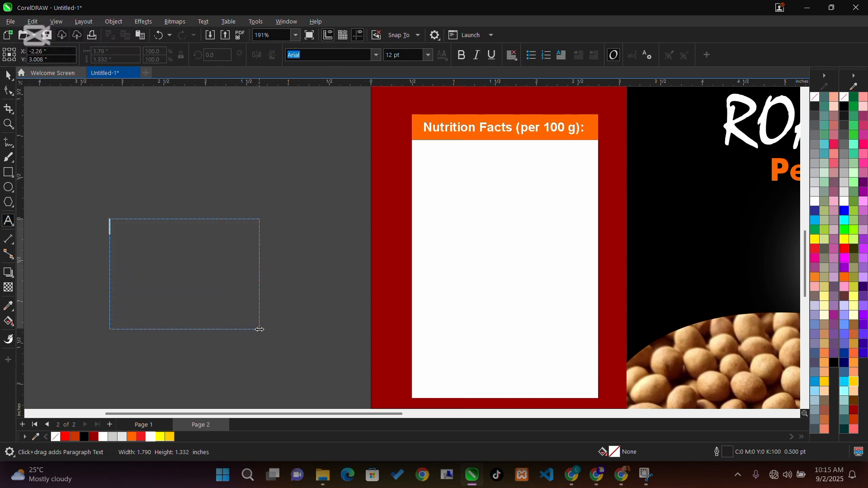
pyautogui.write('Energy: 567 kcalProtein: 25.8 gCarbohydrates: 16.1 g(Sugars: 4.7 g)Total Fat: 49.2 g (Saturated Fat: 6.8 g)Dietary Fiber: 8.5 gSodium: 450 mg')
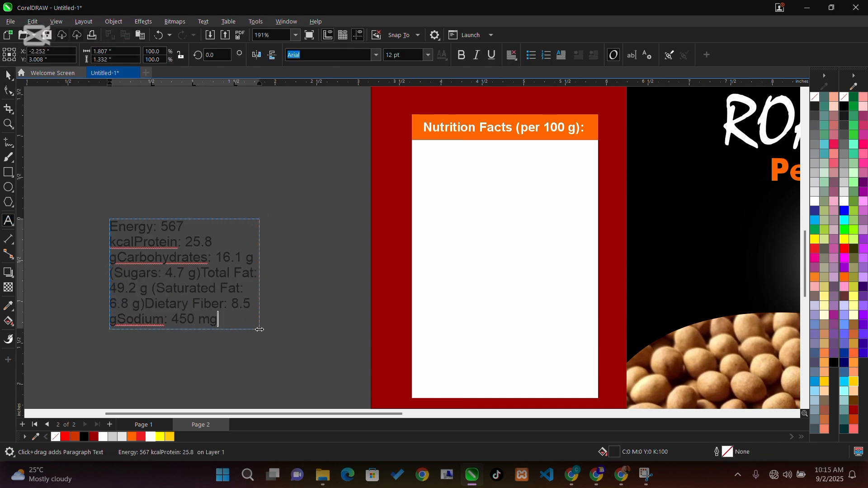
pyautogui.moveTo(186, 272); pyautogui.dragTo(516, 236)
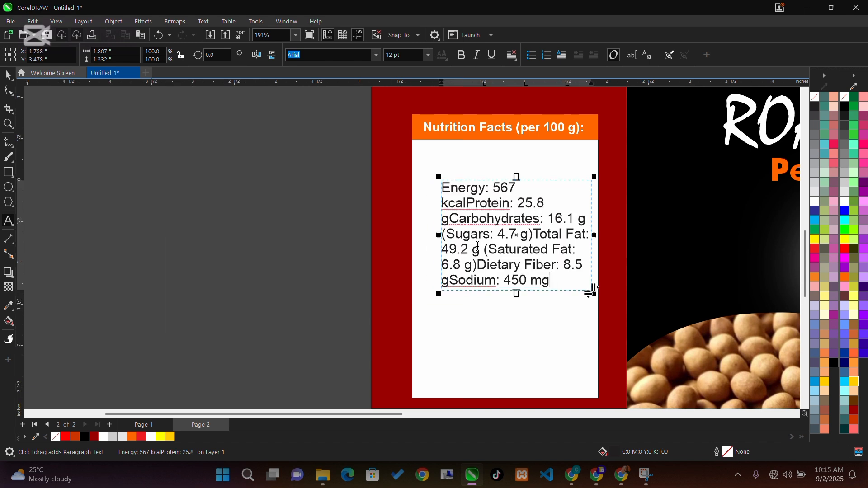
pyautogui.click(518, 290)
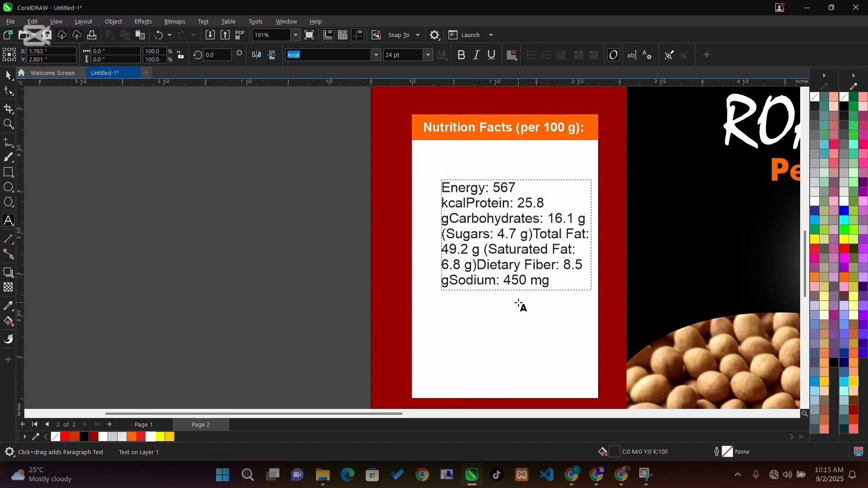
pyautogui.hotkey('ctrl', 'z')
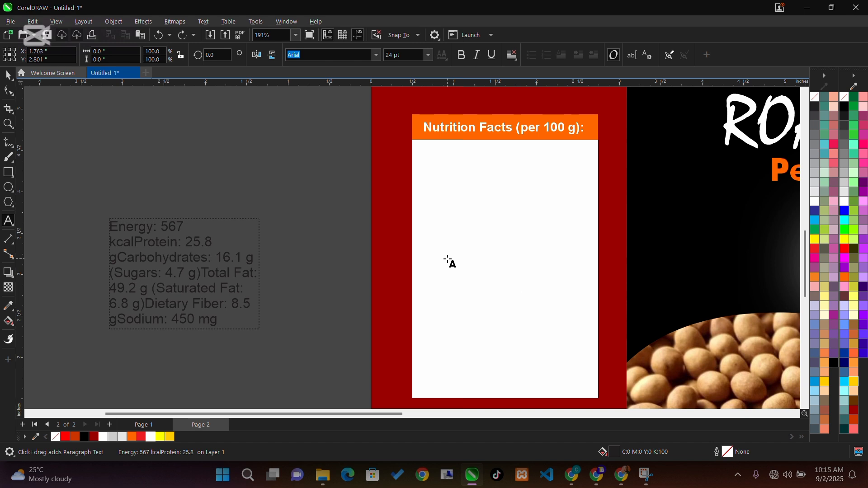
pyautogui.hotkey('ctrl', 'shift', 'z')
pyautogui.click(469, 247)
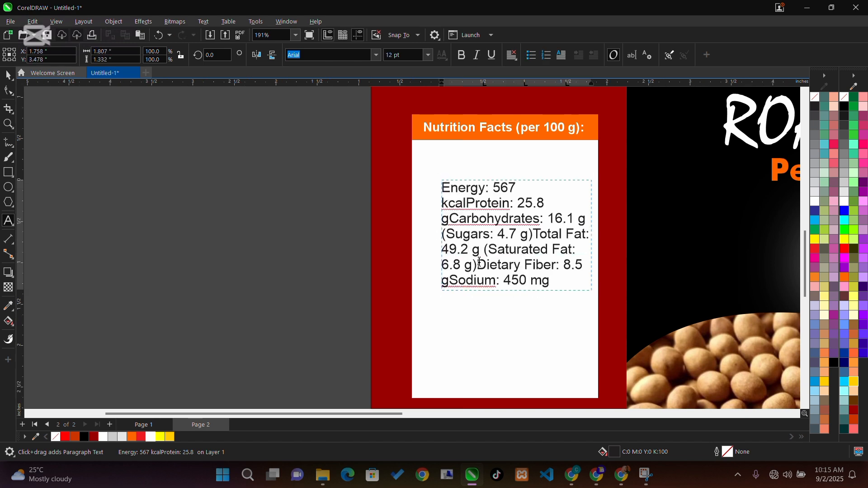
pyautogui.hotkey('ctrl', 'z')
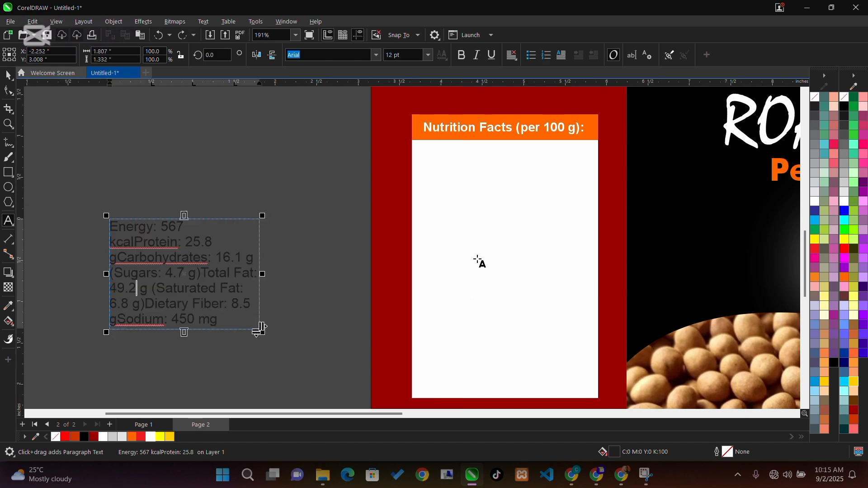
pyautogui.hotkey('ctrl', 'shift', 'z')
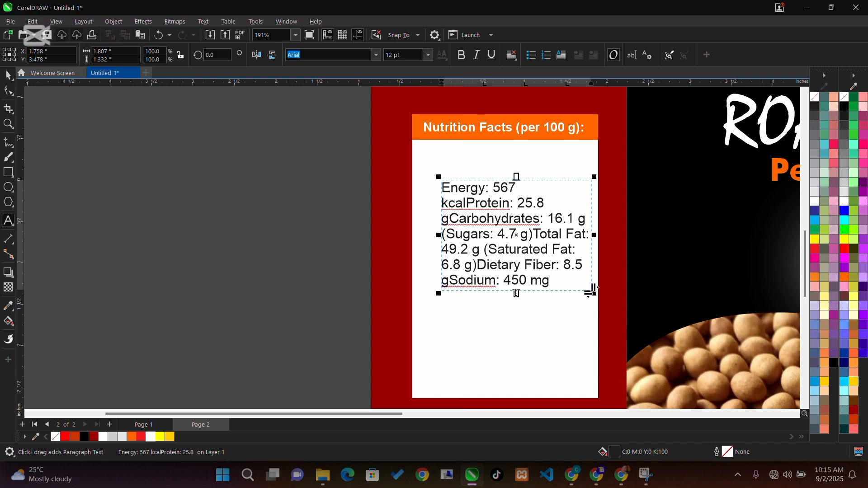
# - Extend the nutrition text frame to about 1.8 inches tall and set all its text to 7 pt
pyautogui.moveTo(517, 294); pyautogui.dragTo(519, 333)
pyautogui.click(487, 269)
pyautogui.hotkey('ctrl', 'a')
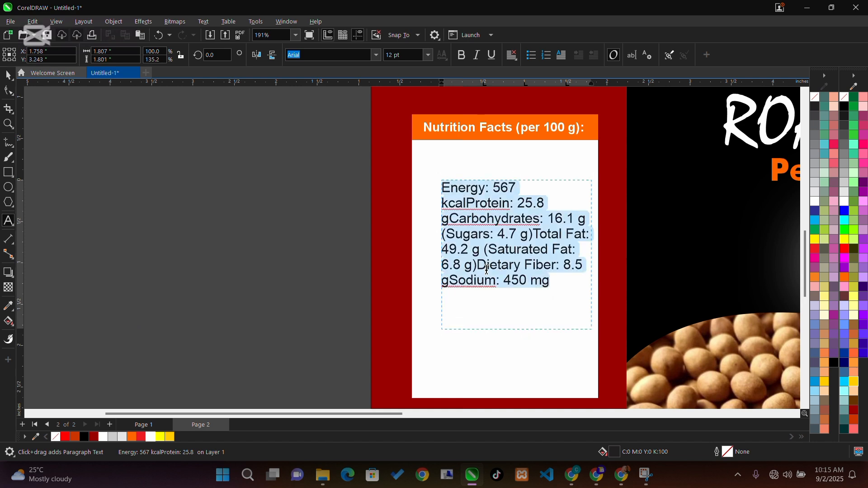
pyautogui.click(428, 55)
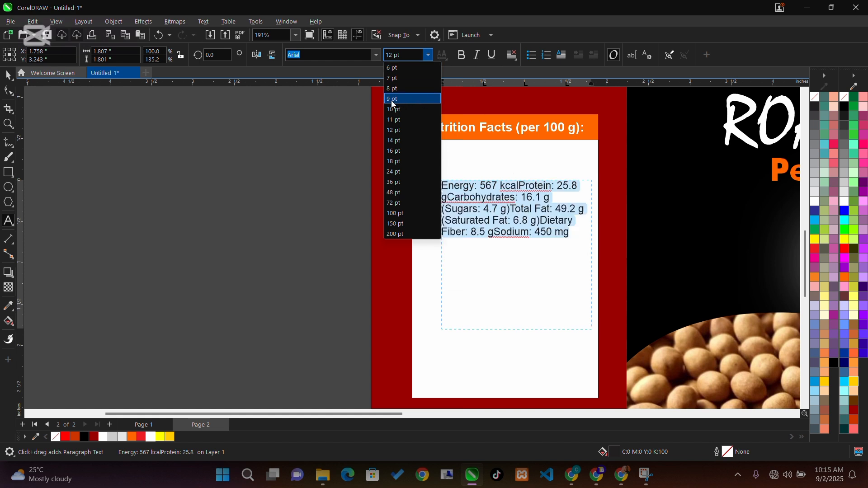
pyautogui.click(394, 79)
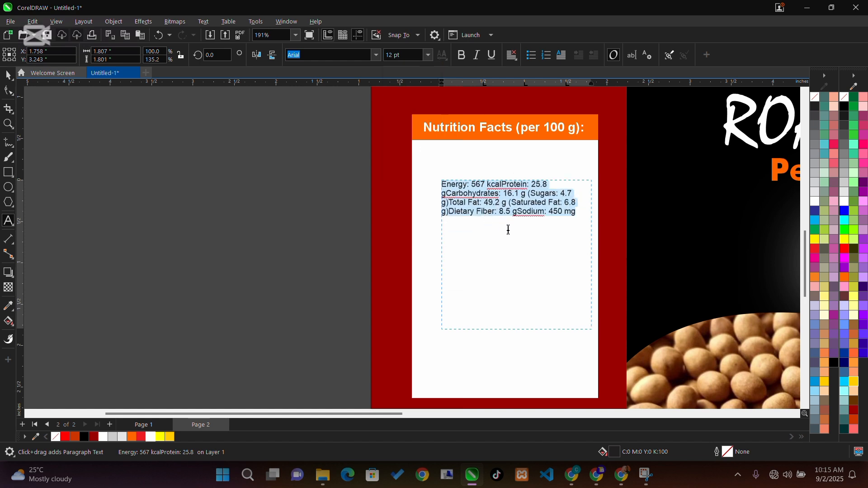
# - Break the nutrition text so that Protein, Carbohydrates, Total Fat and Sodium each start on a new line
pyautogui.click(510, 212)
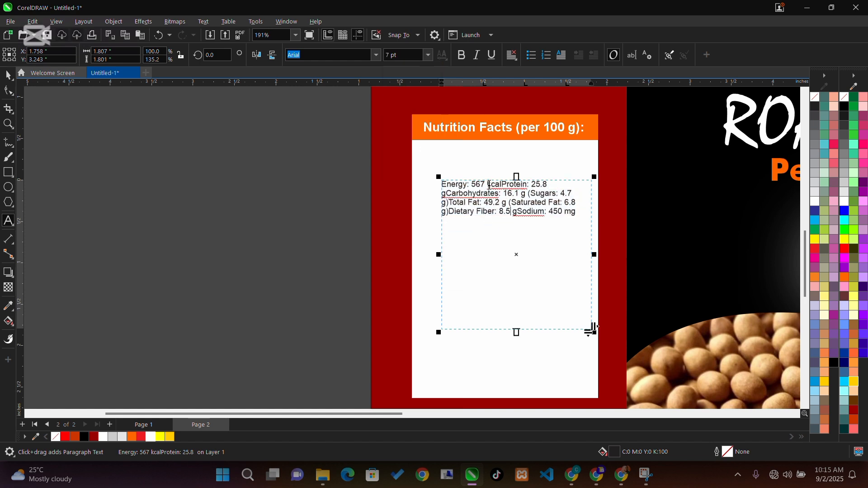
pyautogui.click(502, 183)
pyautogui.press('Return')
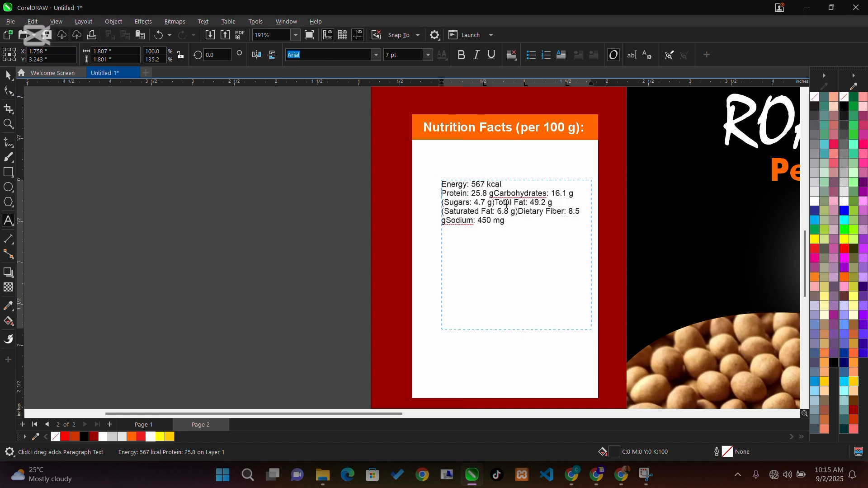
pyautogui.click(494, 197)
pyautogui.press('Return')
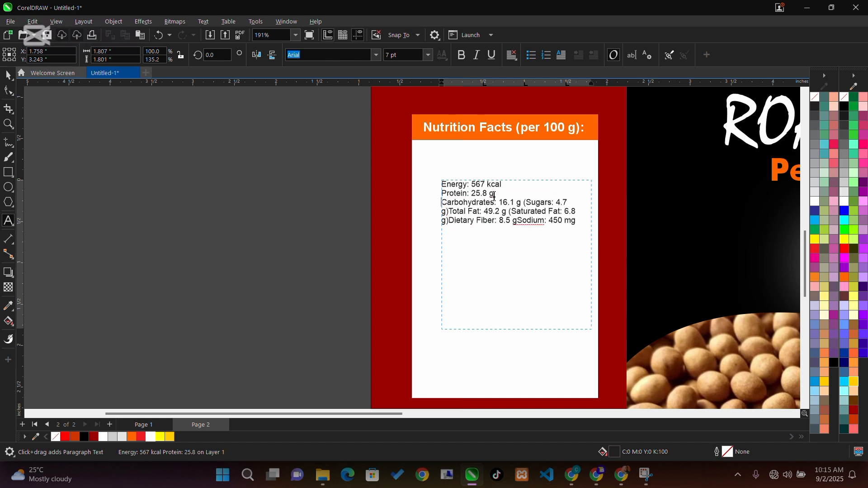
pyautogui.click(518, 221)
pyautogui.press('Return')
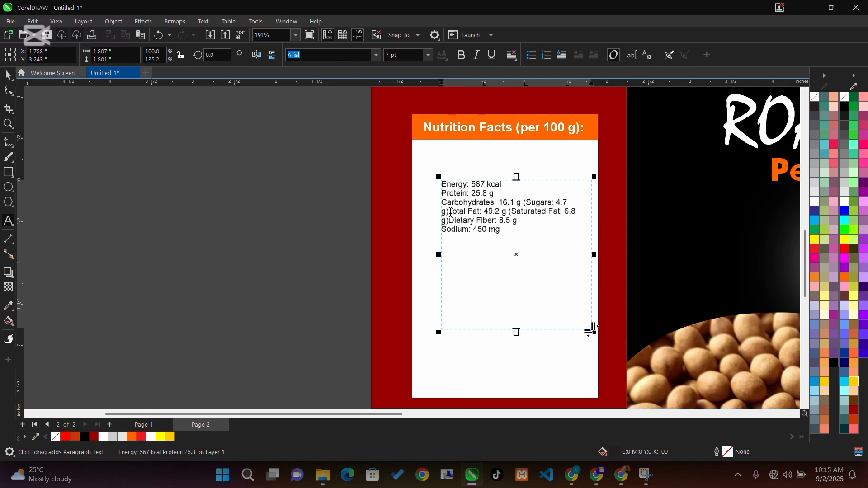
pyautogui.press('Return')
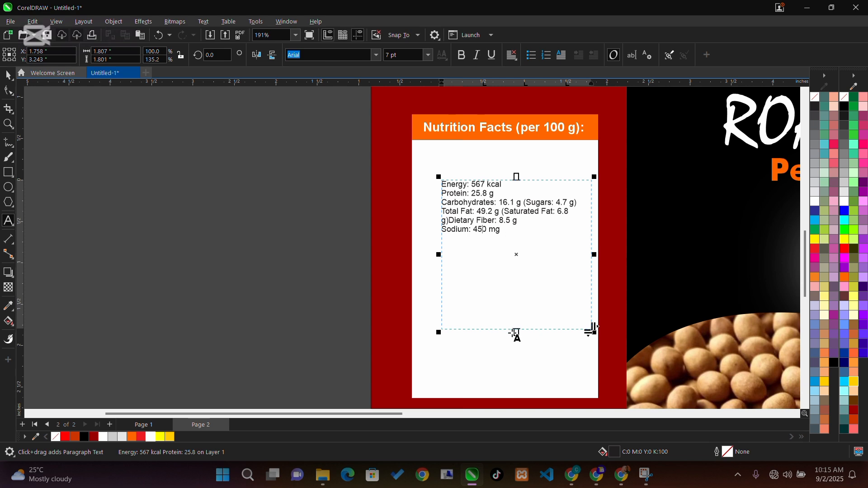
# - Resize the nutrition text frame to about 2.02 by 0.9 inches and start a new line at "Dietary Fiber"
pyautogui.moveTo(516, 332); pyautogui.dragTo(510, 247)
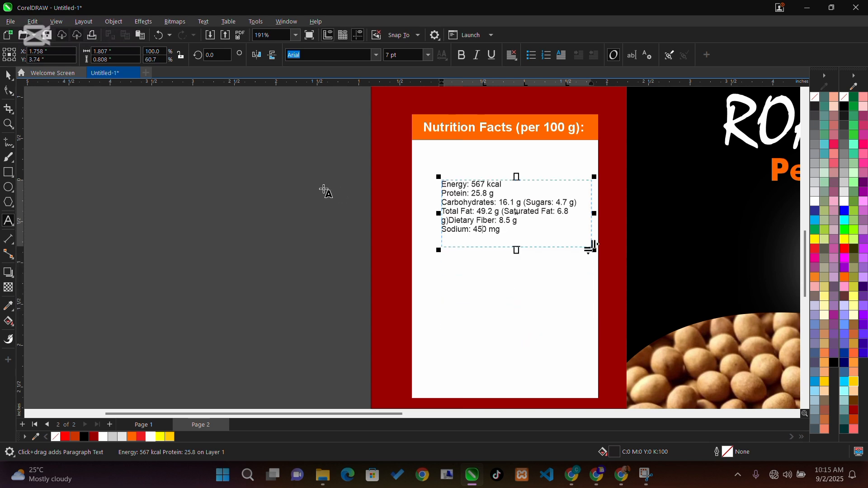
pyautogui.click(8, 75)
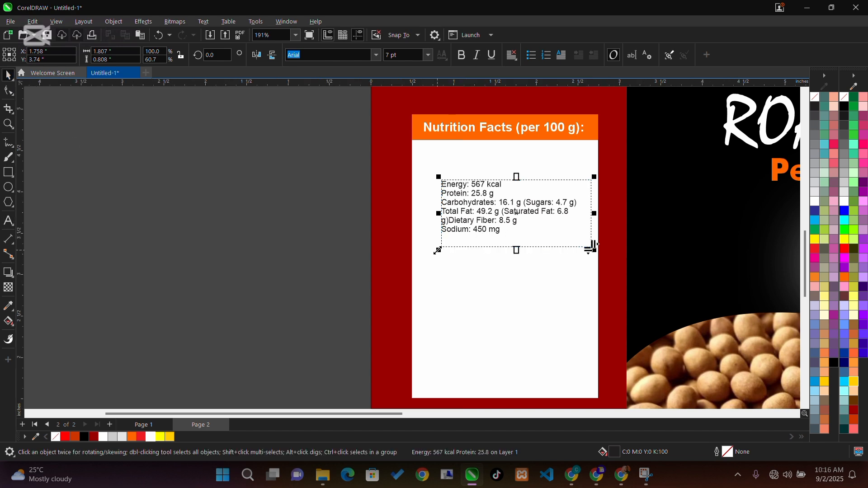
pyautogui.moveTo(437, 251); pyautogui.dragTo(421, 273)
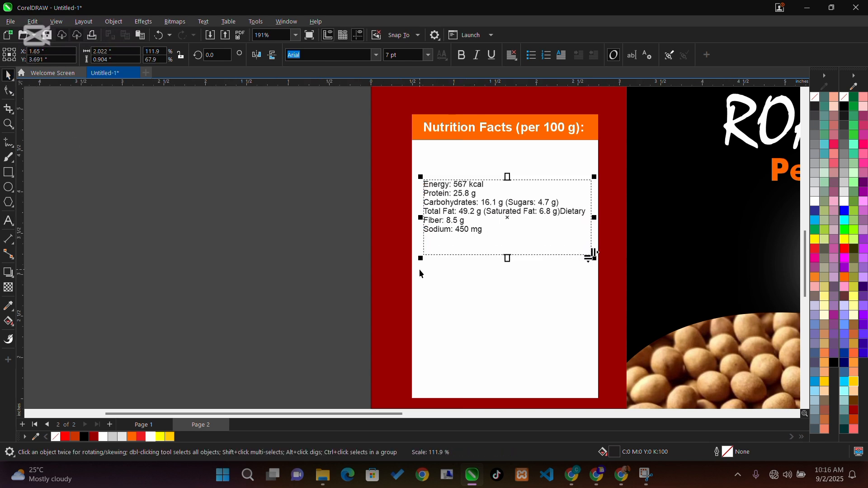
pyautogui.doubleClick(565, 212)
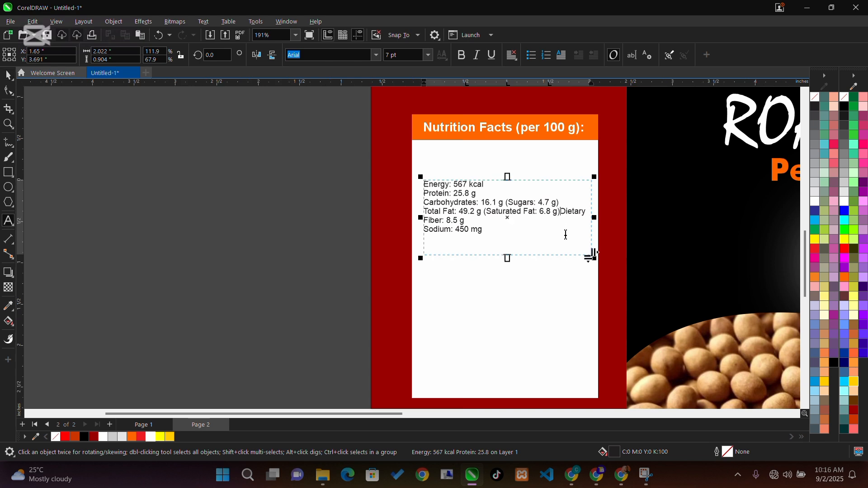
pyautogui.press('Return')
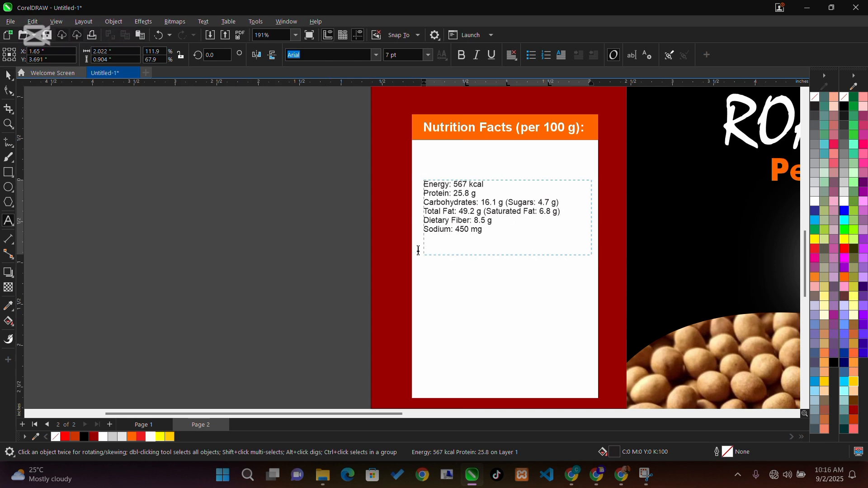
# - Increase the nutrition list's line spacing with the Shape tool, making the frame about 1.27 inches tall, and move it up under the orange header
pyautogui.click(8, 76)
pyautogui.click(8, 123)
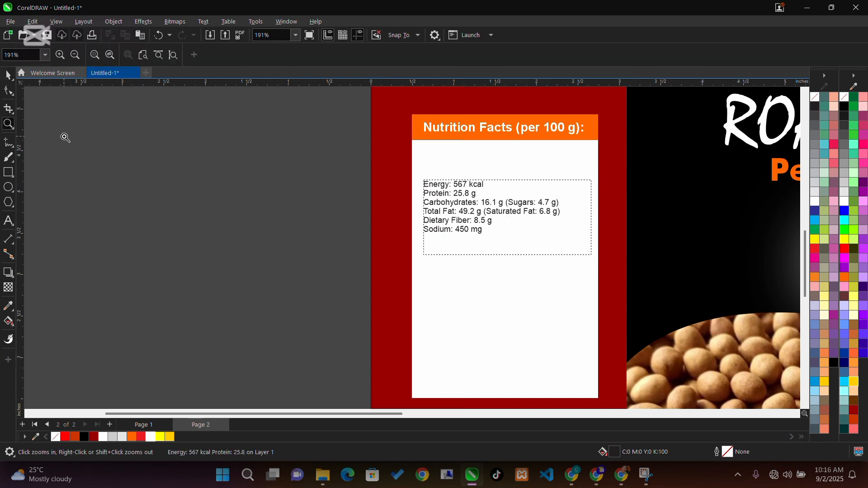
pyautogui.moveTo(353, 130); pyautogui.dragTo(619, 306)
pyautogui.press('space')
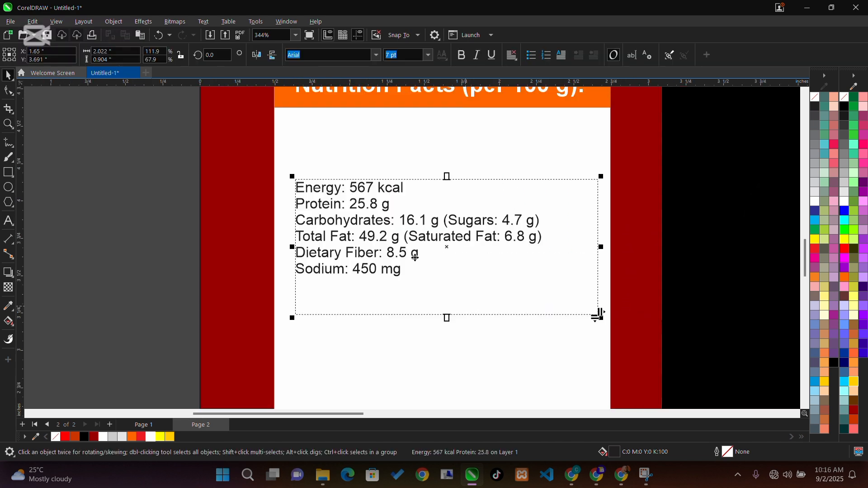
pyautogui.moveTo(447, 244); pyautogui.dragTo(456, 253)
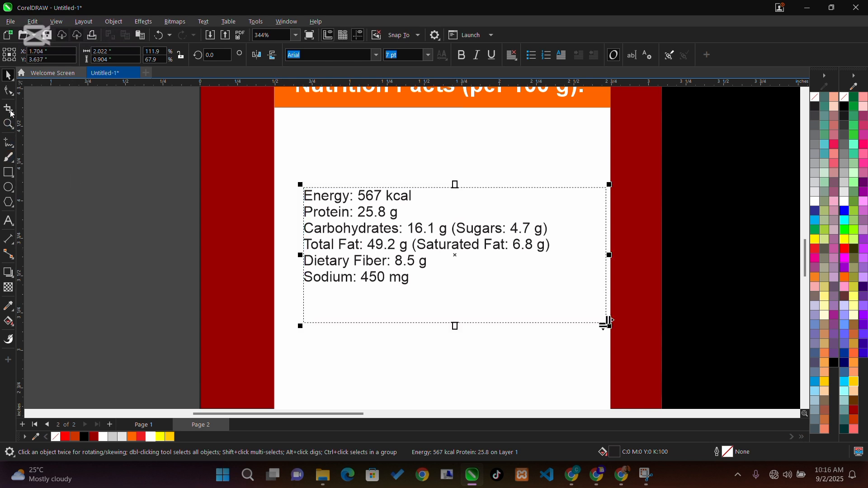
pyautogui.click(8, 91)
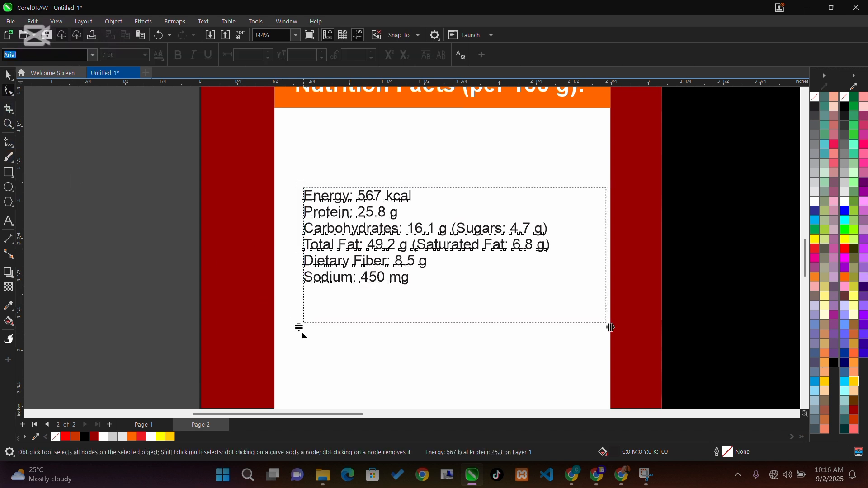
pyautogui.moveTo(300, 328); pyautogui.dragTo(304, 377)
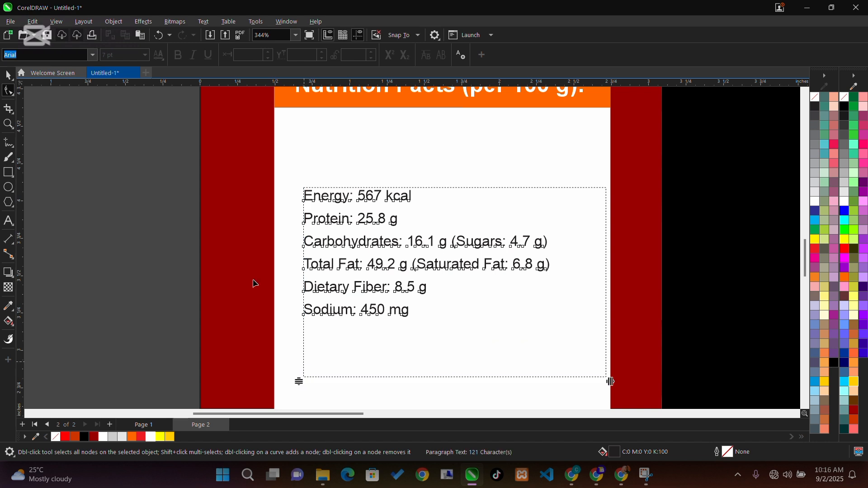
pyautogui.click(12, 80)
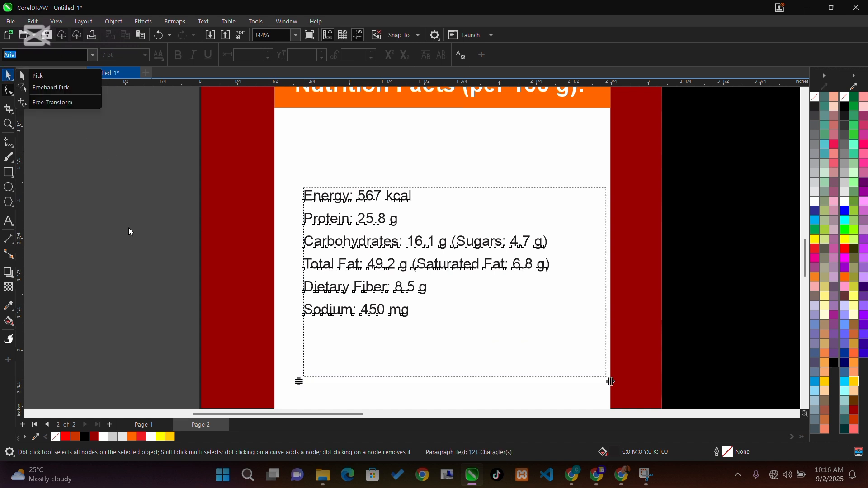
pyautogui.click(129, 229)
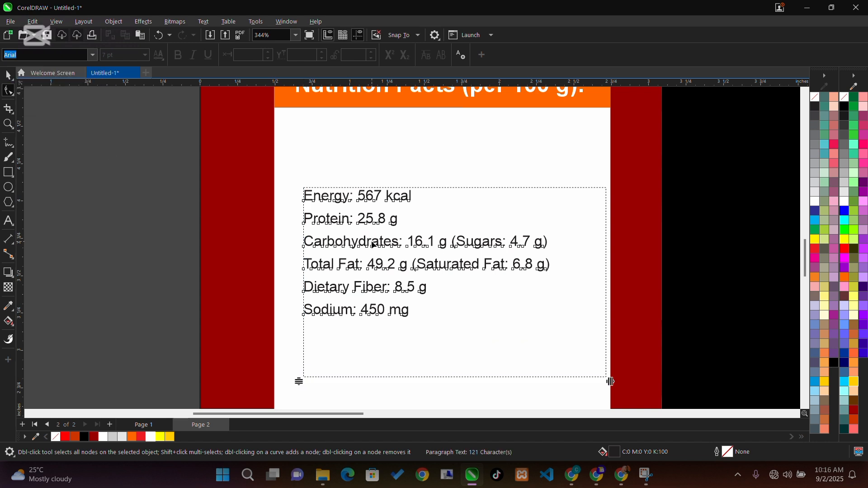
pyautogui.press('space')
pyautogui.moveTo(375, 242); pyautogui.dragTo(369, 206)
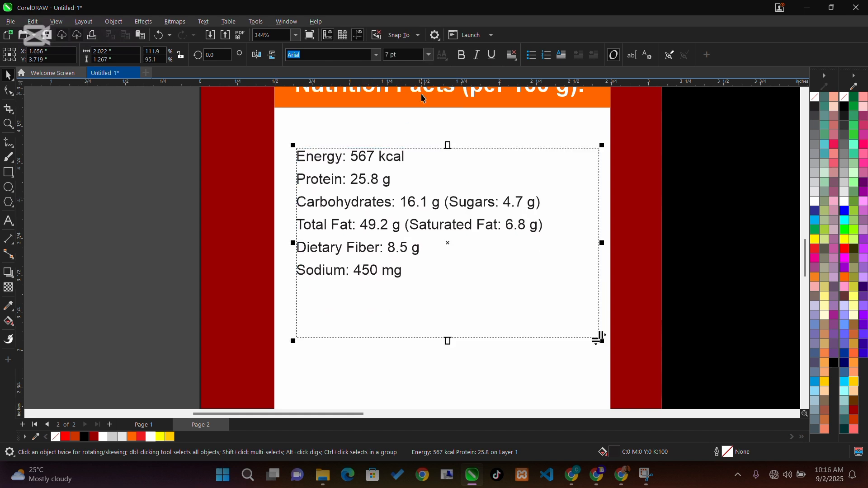
# - Set the nutrition list to 8 pt and shift it slightly down on the white rectangle
pyautogui.click(431, 57)
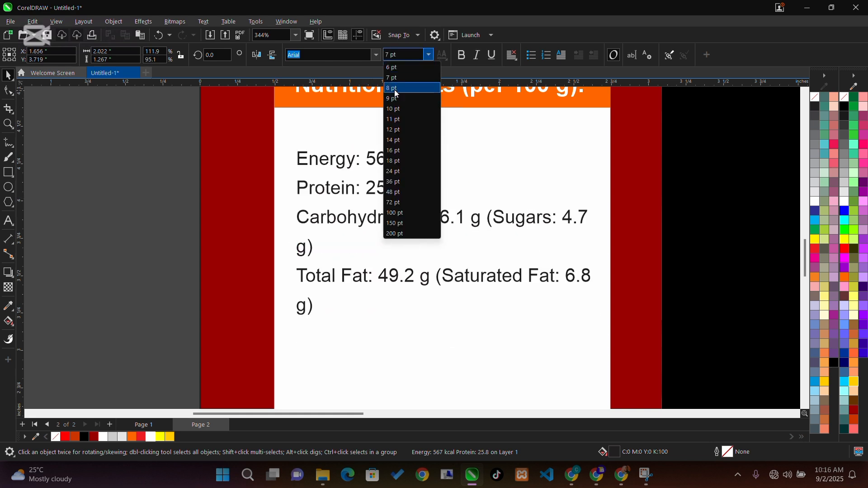
pyautogui.click(397, 91)
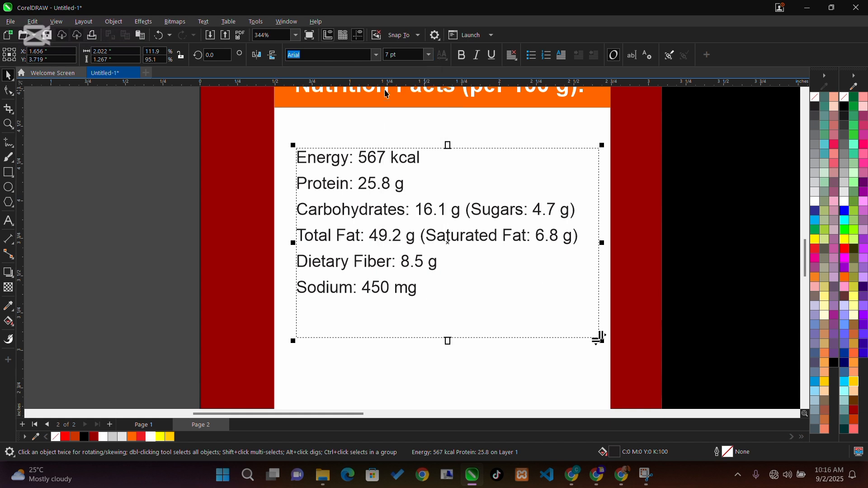
pyautogui.click(145, 221)
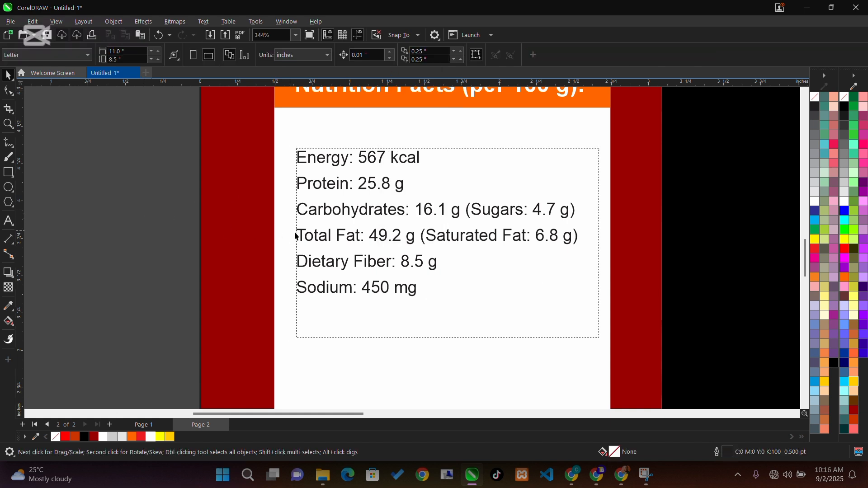
pyautogui.moveTo(339, 238); pyautogui.dragTo(339, 243)
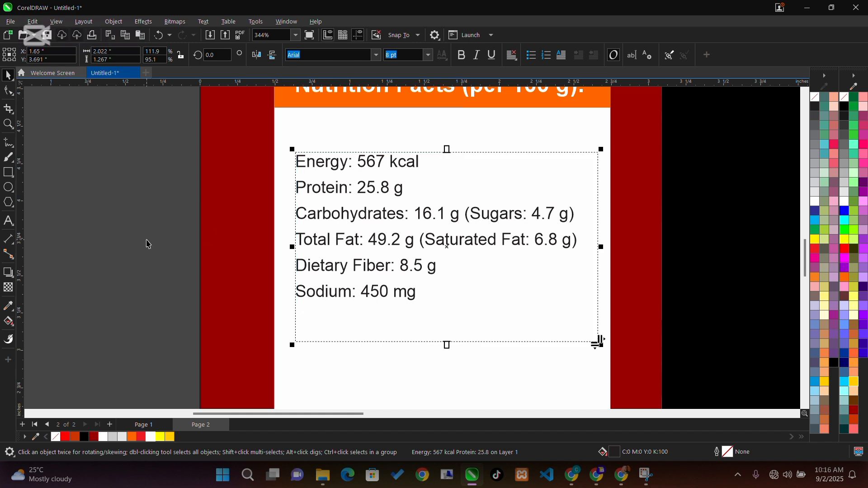
pyautogui.click(108, 247)
# - Draw a rectangle about 2.25 by 0.19 inches across the white box over the "Energy: 567 kcal" line and fill it golden yellow
pyautogui.click(9, 172)
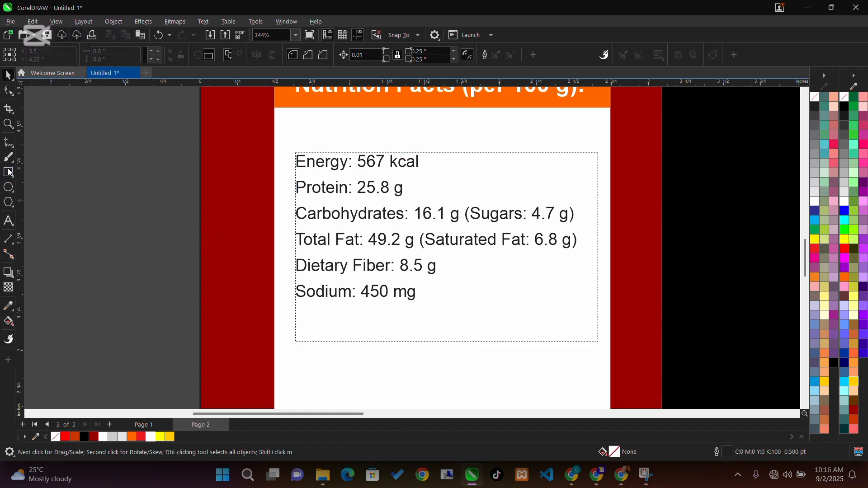
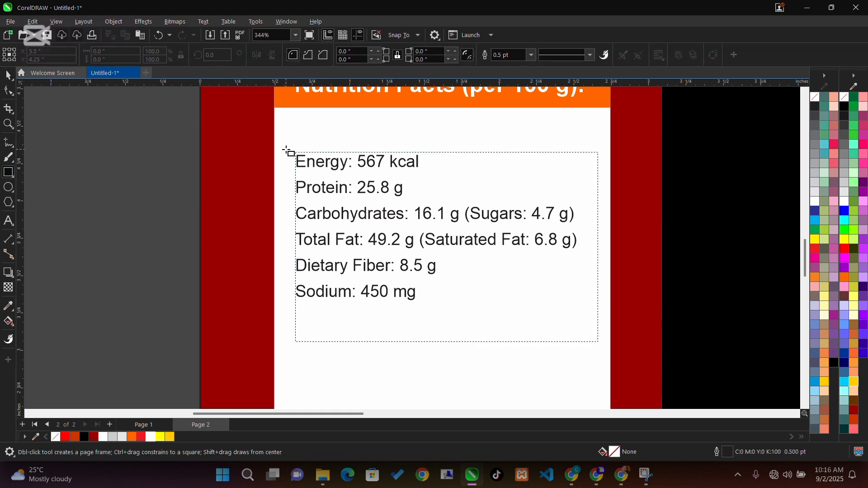
pyautogui.moveTo(276, 151); pyautogui.dragTo(613, 178)
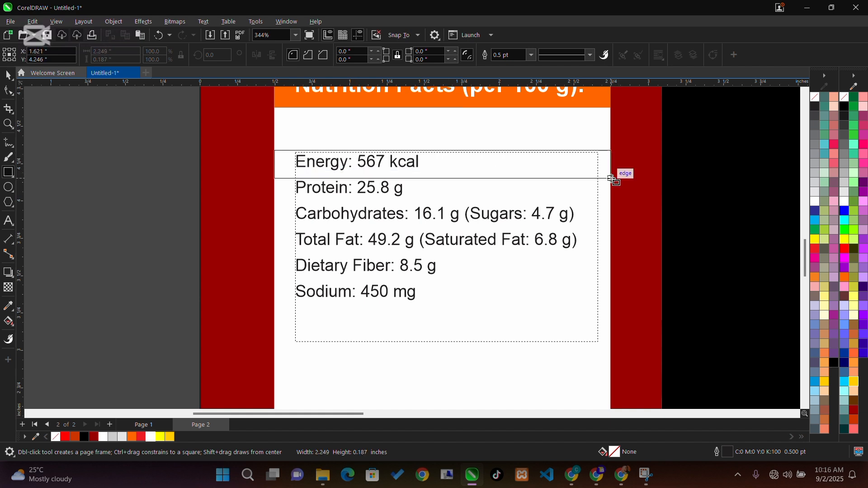
pyautogui.moveTo(613, 180); pyautogui.dragTo(613, 180)
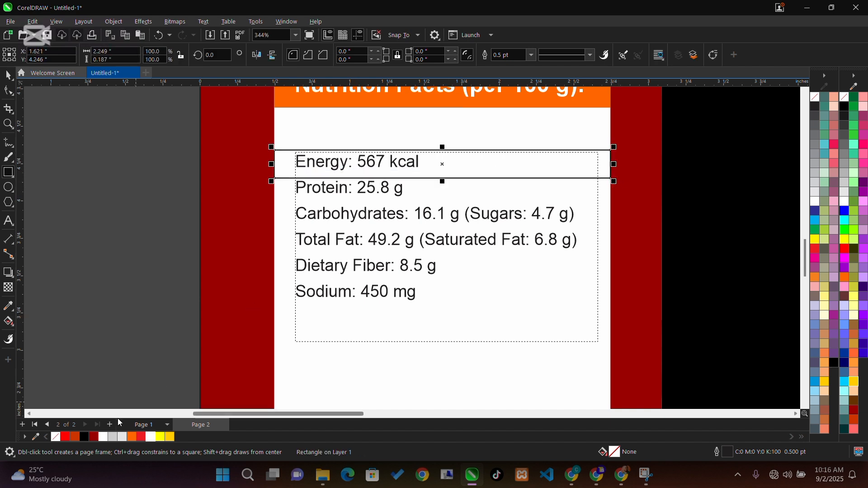
pyautogui.click(170, 438)
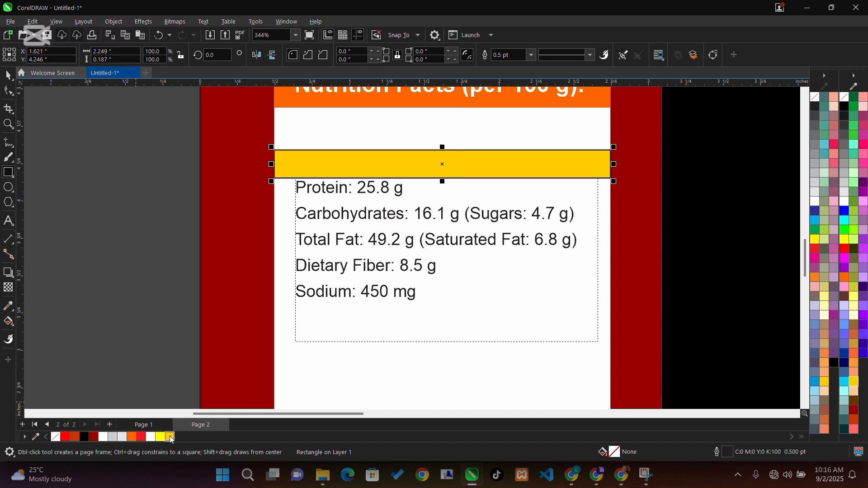
# - Remove the golden yellow bar's outline and nudge the bar slightly upward to Y 4.266 inches
pyautogui.rightClick(58, 438)
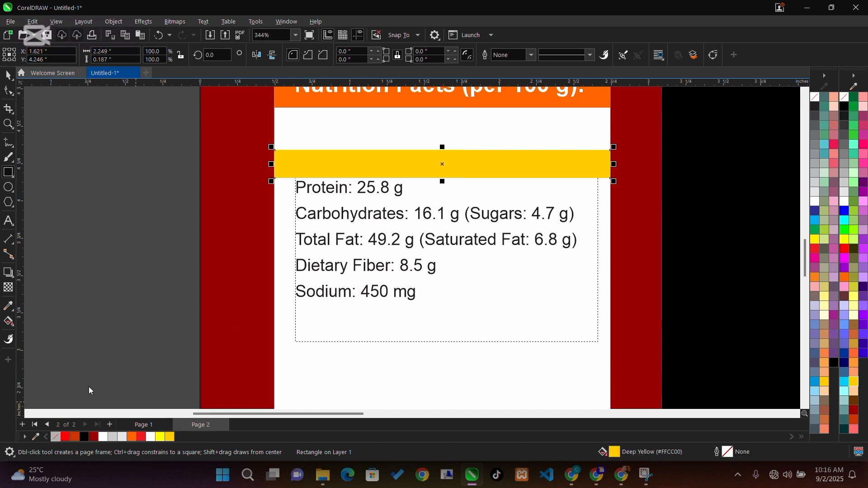
pyautogui.press('Up')
pyautogui.press('Up')
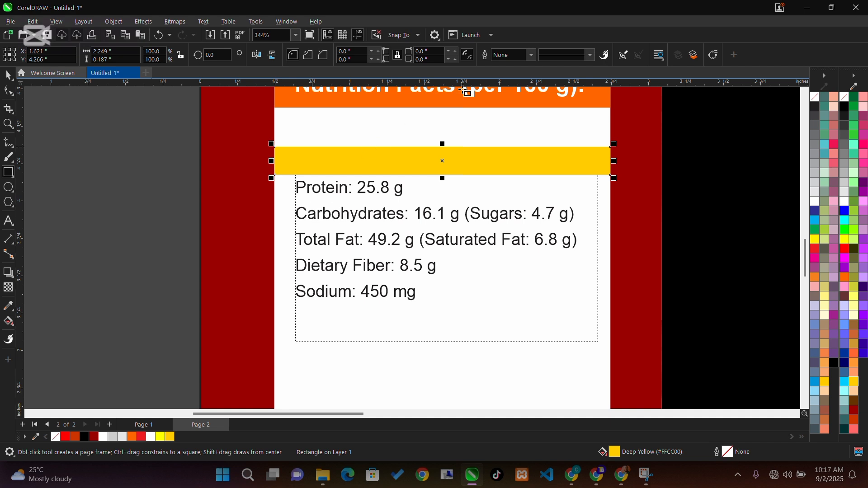
# - Duplicate the yellow bar straight down over the "Carbohydrates" line and again over the "Dietary Fiber" line
pyautogui.press('space')
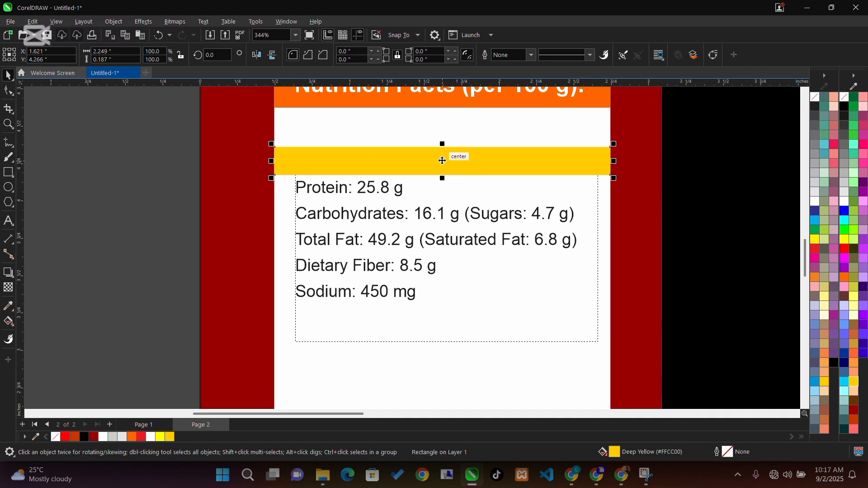
pyautogui.moveTo(443, 161); pyautogui.dragTo(450, 221)
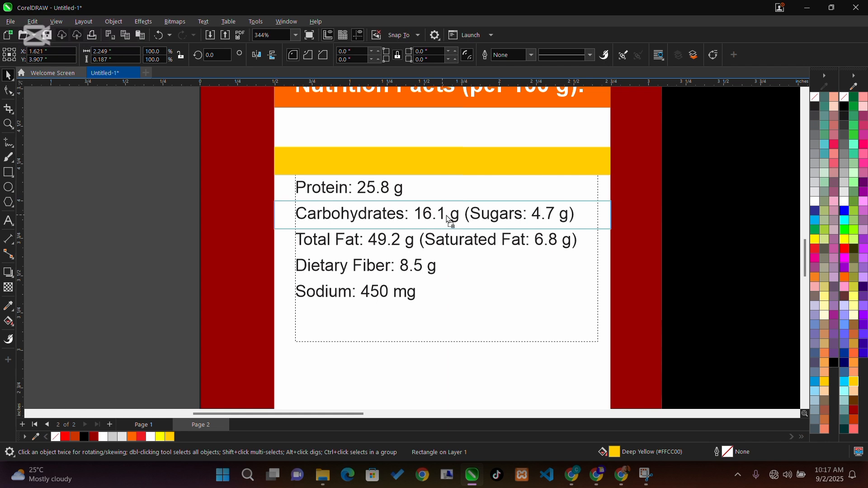
pyautogui.moveTo(450, 220); pyautogui.dragTo(444, 267)
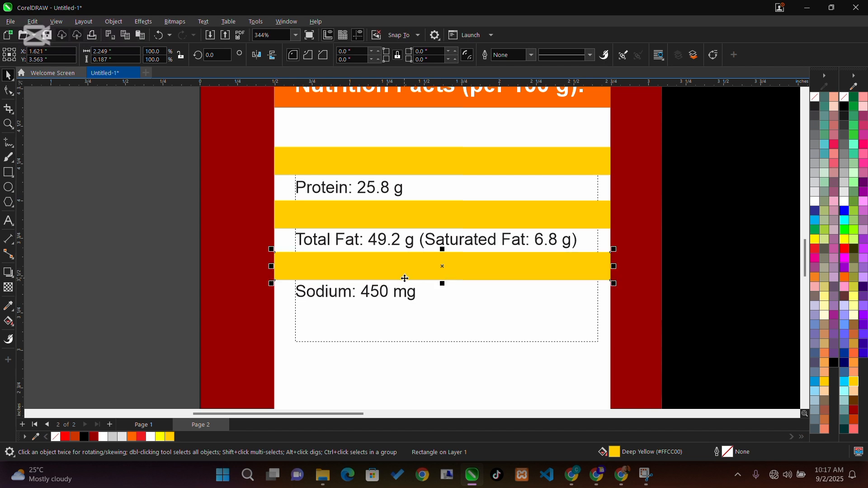
# - Send the three yellow bars behind the nutrition text, covering the Dietary Fiber, Carbohydrates and Energy rows
pyautogui.hotkey('ctrl', 'pagedown')
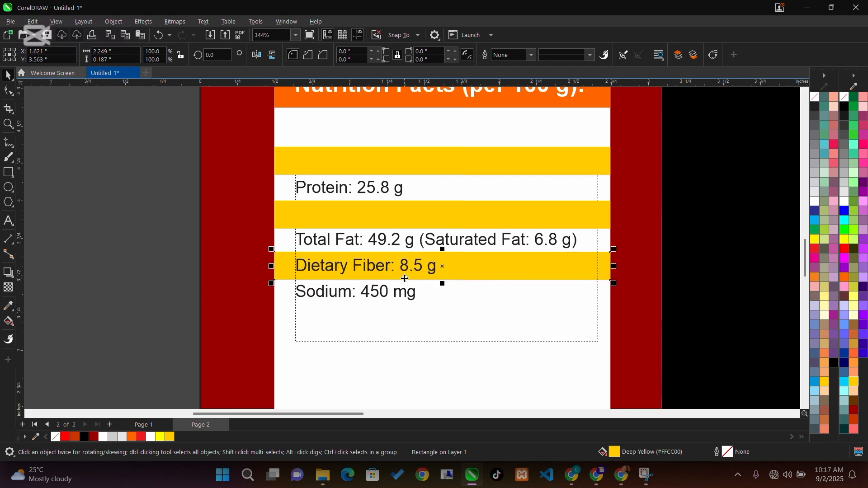
pyautogui.click(437, 216)
pyautogui.hotkey('ctrl', 'pagedown')
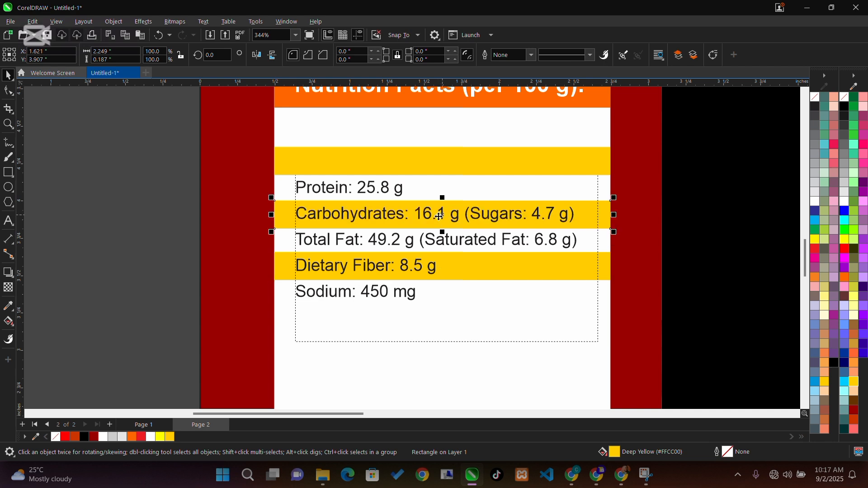
pyautogui.click(131, 288)
pyautogui.click(325, 169)
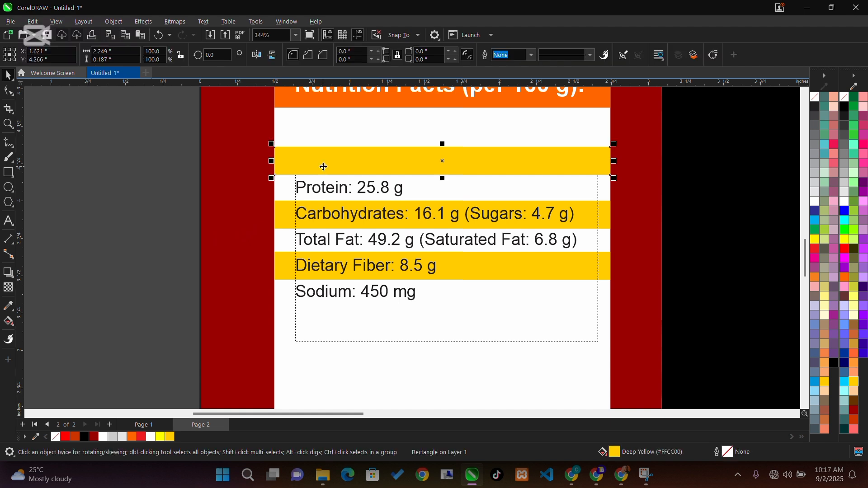
pyautogui.hotkey('ctrl', 'pagedown')
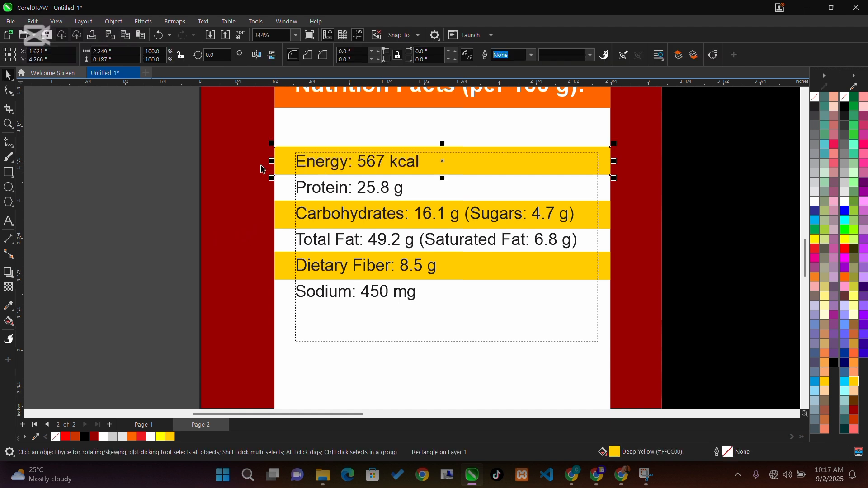
pyautogui.click(147, 186)
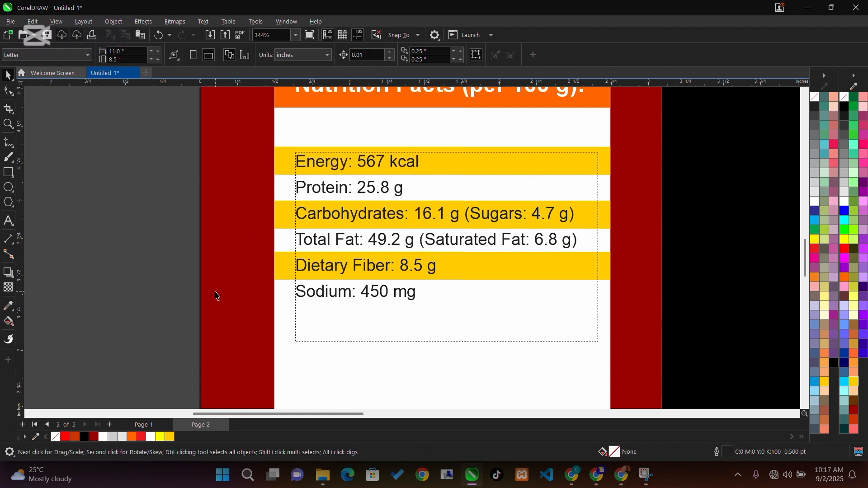
# - Shorten the white nutrition rectangle from its lower edge to about 2.47 inches tall
pyautogui.scroll(-2, 217, 297)
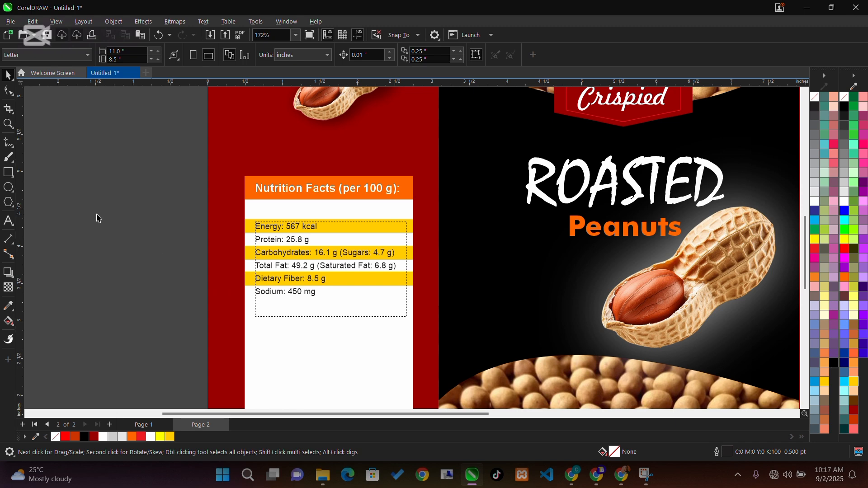
pyautogui.scroll(-2, 709, 235)
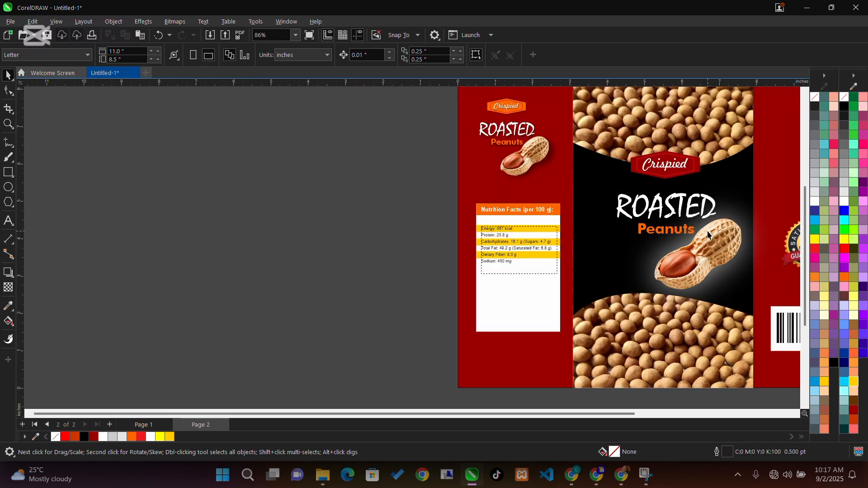
pyautogui.moveTo(495, 411); pyautogui.dragTo(541, 409)
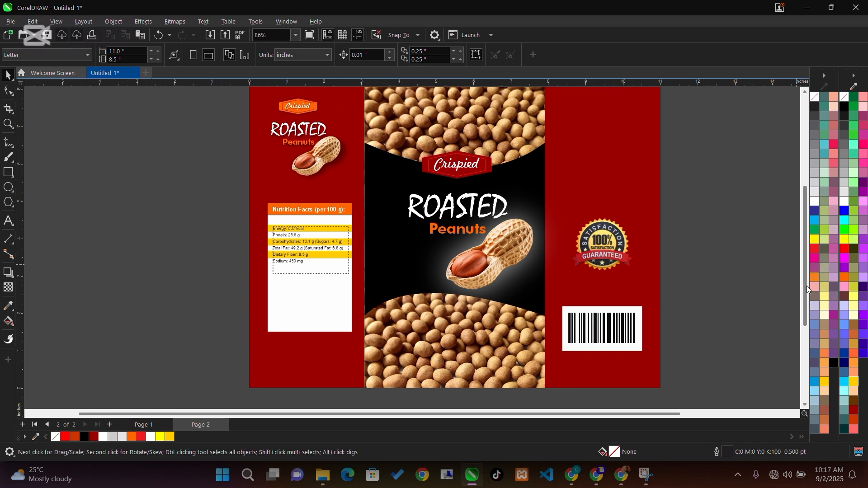
pyautogui.moveTo(807, 285)
pyautogui.mouseDown()
pyautogui.moveTo(804, 263)
pyautogui.moveTo(805, 286)
pyautogui.moveTo(807, 272)
pyautogui.mouseUp()
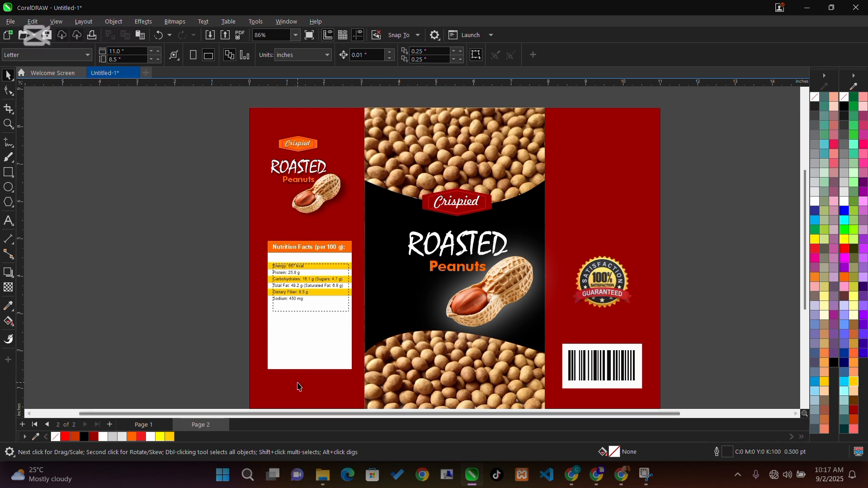
pyautogui.click(304, 343)
pyautogui.moveTo(310, 373); pyautogui.dragTo(310, 337)
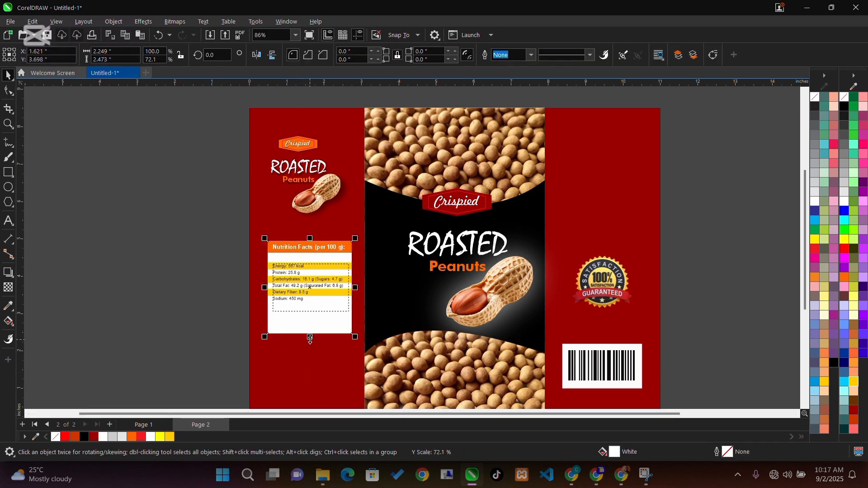
pyautogui.click(180, 348)
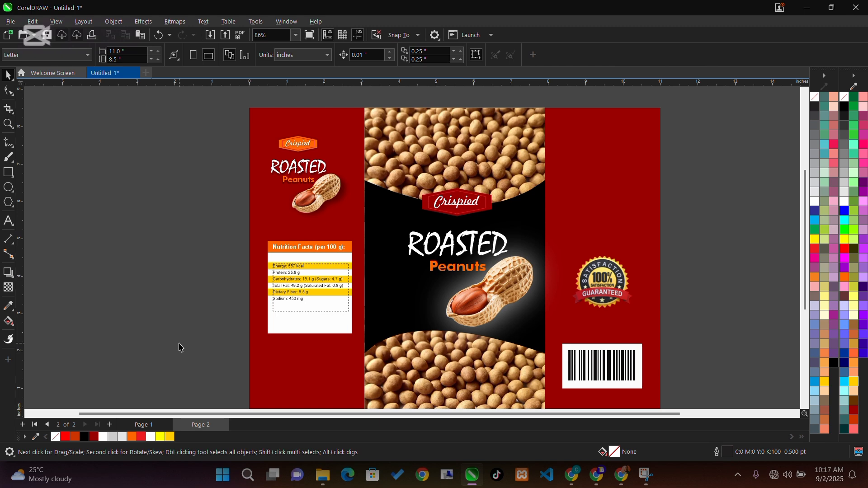
# - Copy the "Health Benefits" and "Storage" lines from the ChatGPT page in the browser and return to CorelDRAW
pyautogui.hotkey('alt', 'Tab')
pyautogui.click(292, 301)
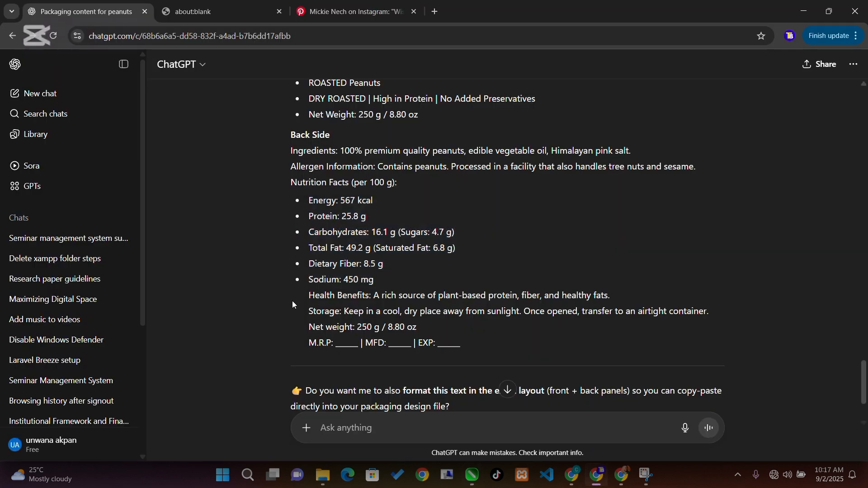
pyautogui.moveTo(300, 295)
pyautogui.mouseDown()
pyautogui.moveTo(428, 312)
pyautogui.moveTo(717, 315)
pyautogui.mouseUp()
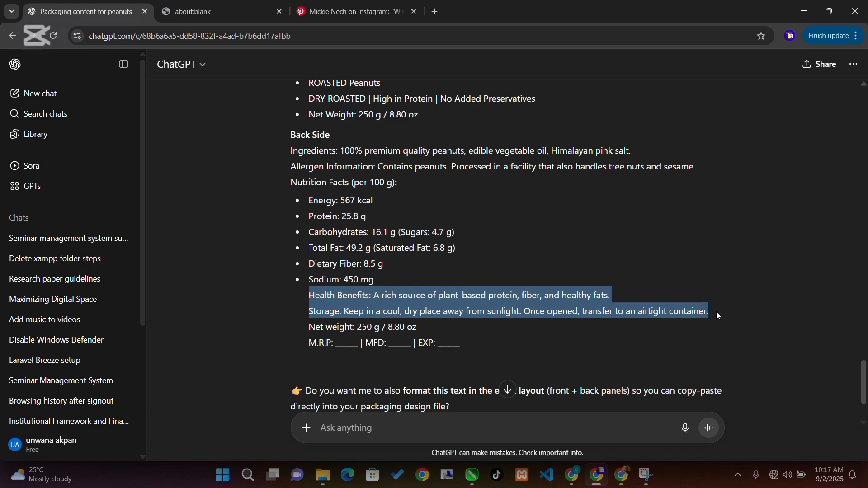
pyautogui.hotkey('alt', 'Tab')
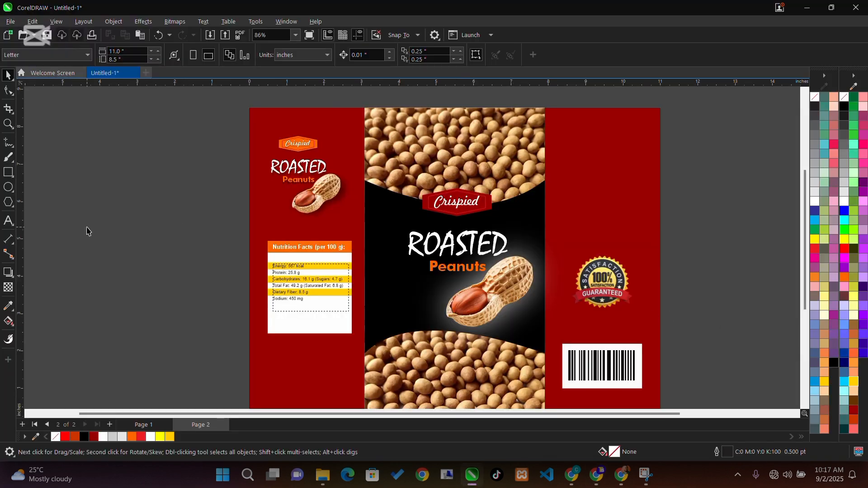
pyautogui.hotkey('alt', 'Tab')
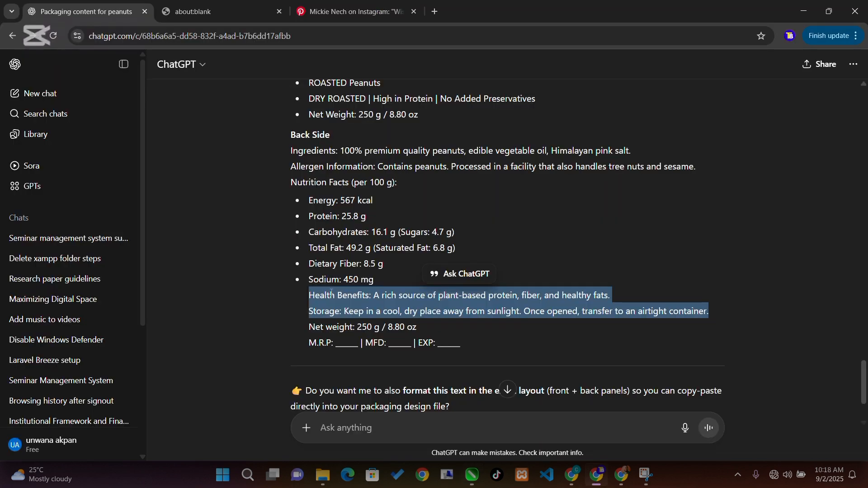
pyautogui.hotkey('alt', 'Tab')
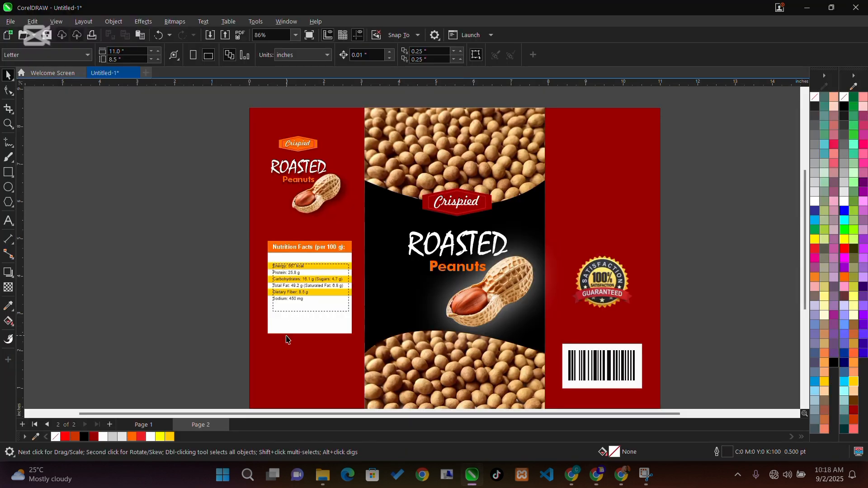
# - Paste the copied text into a new paragraph frame below the white nutrition box, sizing the frame about 2.35 by 1.14 inches
pyautogui.click(8, 221)
pyautogui.moveTo(261, 347); pyautogui.dragTo(350, 387)
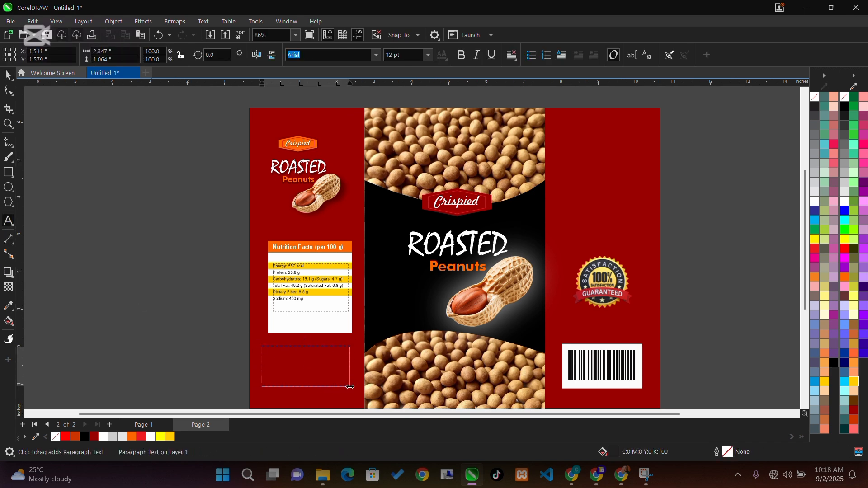
pyautogui.hotkey('ctrl', 'v')
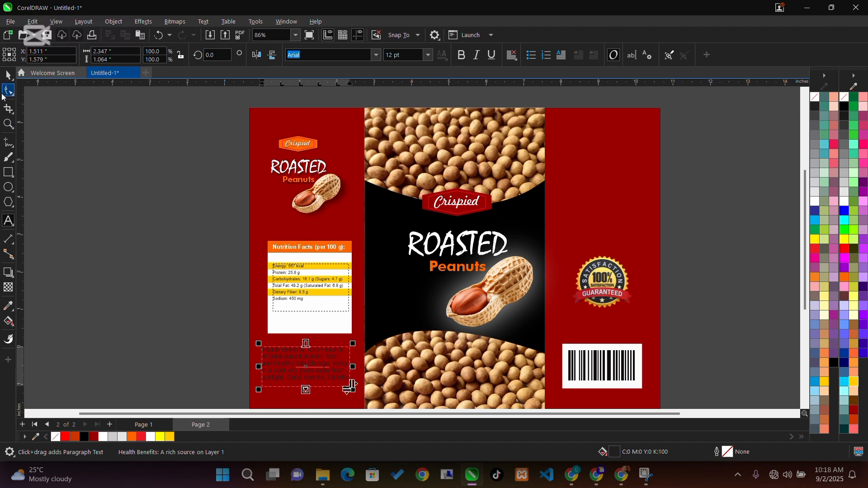
pyautogui.click(9, 76)
pyautogui.press('z')
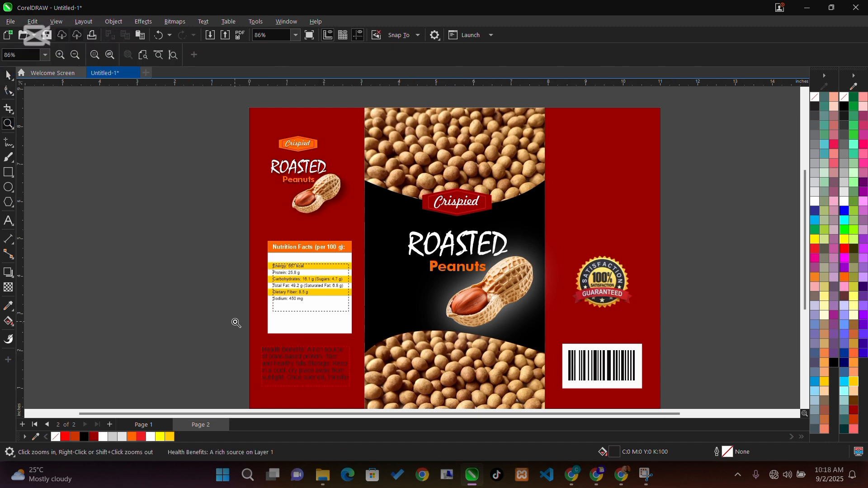
pyautogui.moveTo(242, 324); pyautogui.dragTo(388, 398)
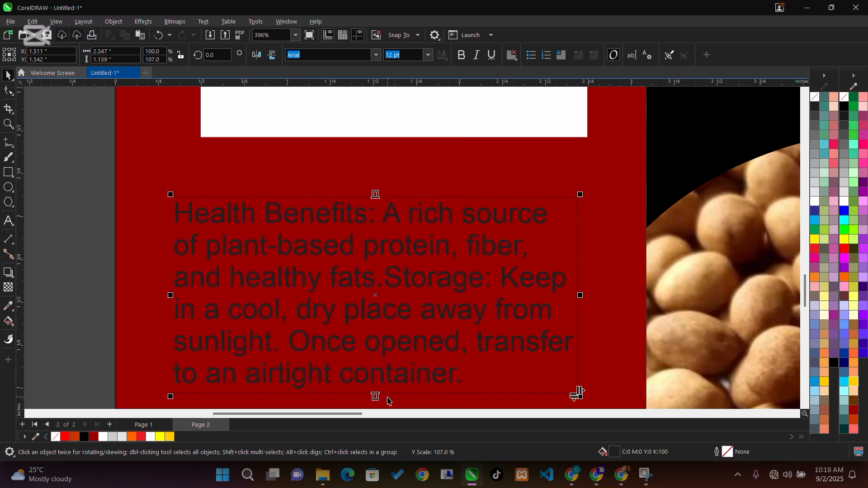
# - Set the health and storage text to 9 pt and shift its frame slightly right to X 1.582 inches
pyautogui.hotkey('ctrl', 'a')
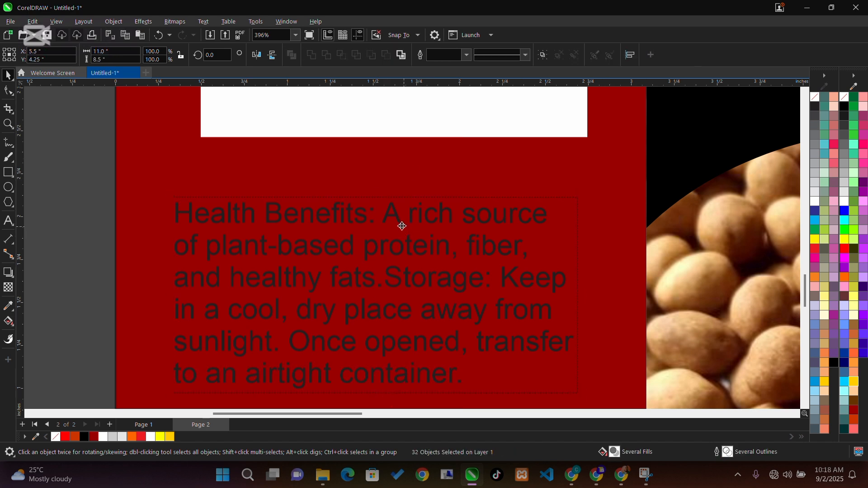
pyautogui.click(43, 235)
pyautogui.click(209, 221)
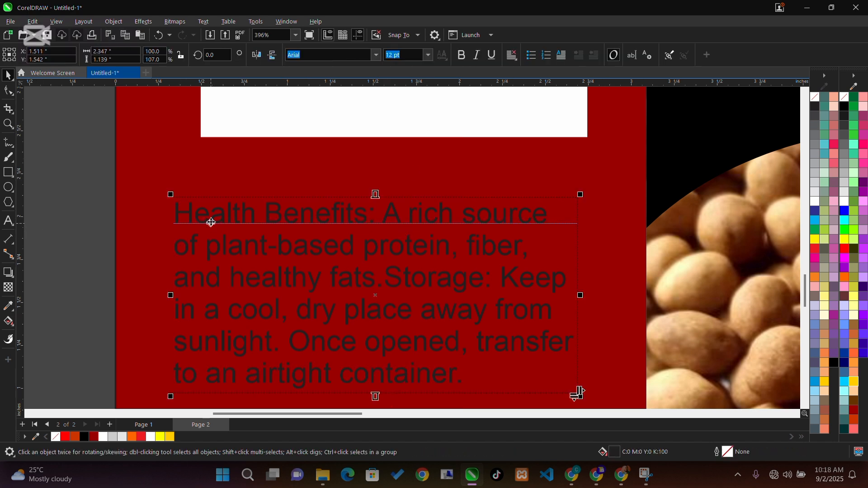
pyautogui.click(420, 53)
pyautogui.click(428, 56)
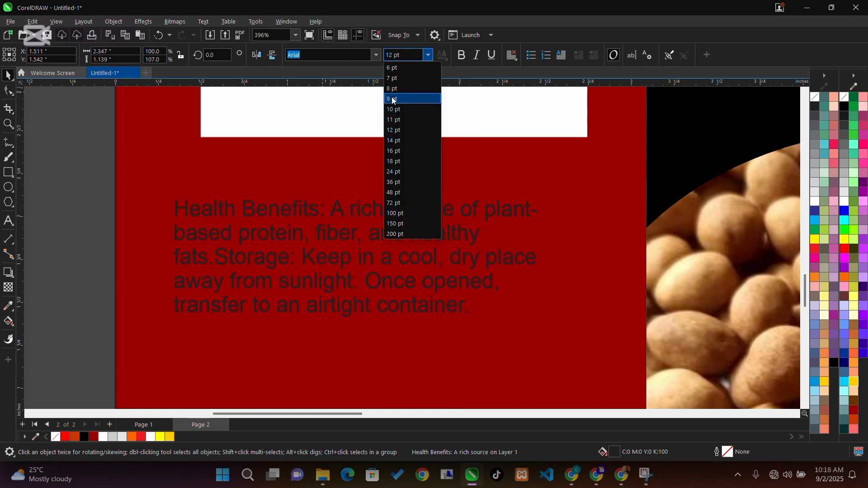
pyautogui.click(394, 100)
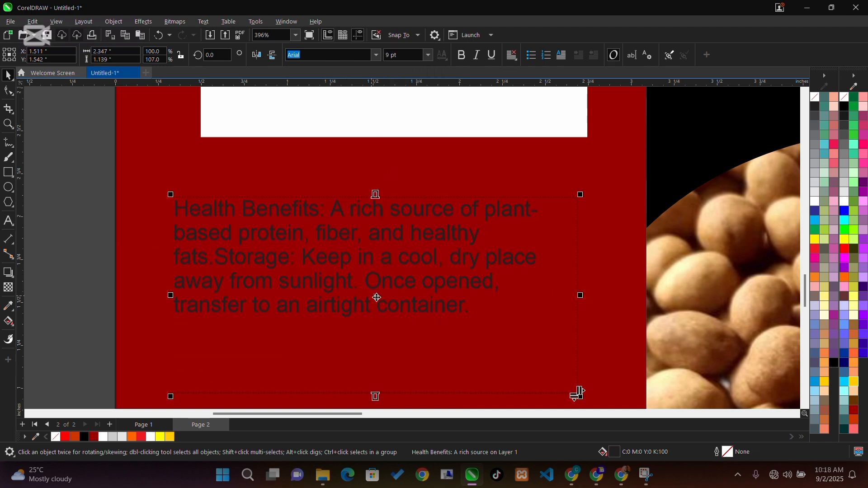
pyautogui.moveTo(377, 297)
pyautogui.mouseDown()
pyautogui.moveTo(393, 299)
pyautogui.moveTo(396, 280)
pyautogui.mouseUp()
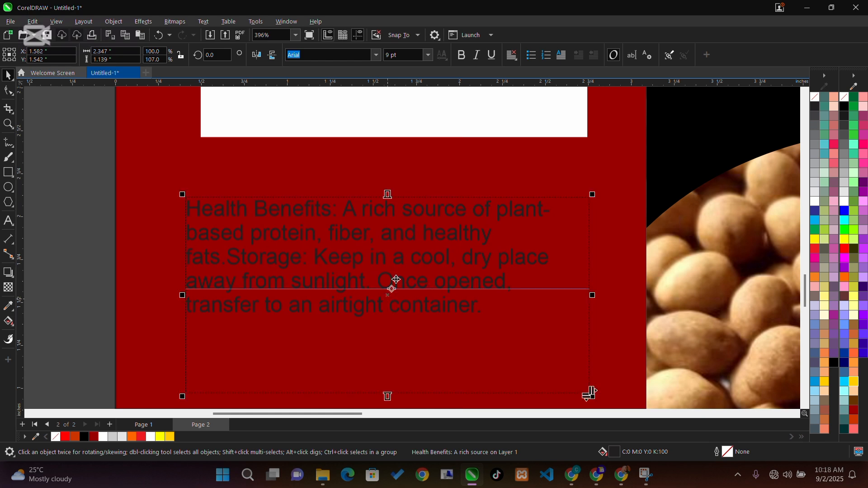
# - Start "Storage:" as a new paragraph after a blank line and color all the frame's text white
pyautogui.doubleClick(404, 256)
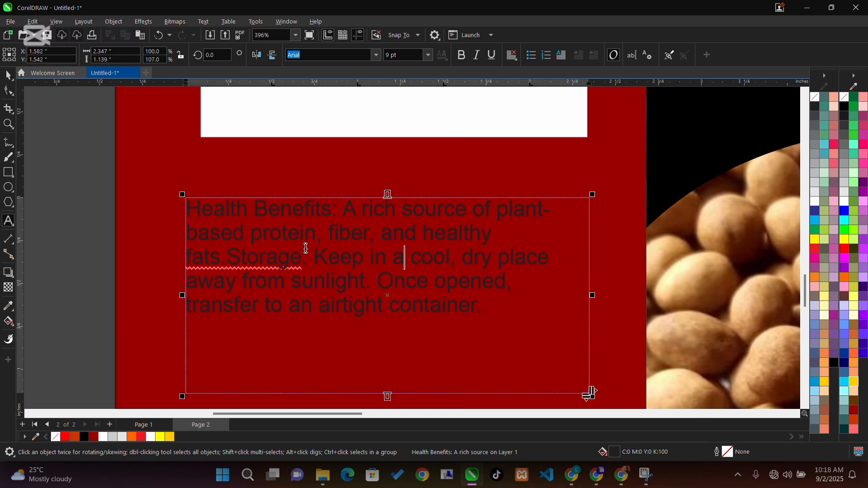
pyautogui.click(231, 261)
pyautogui.press('Return')
pyautogui.press('Return')
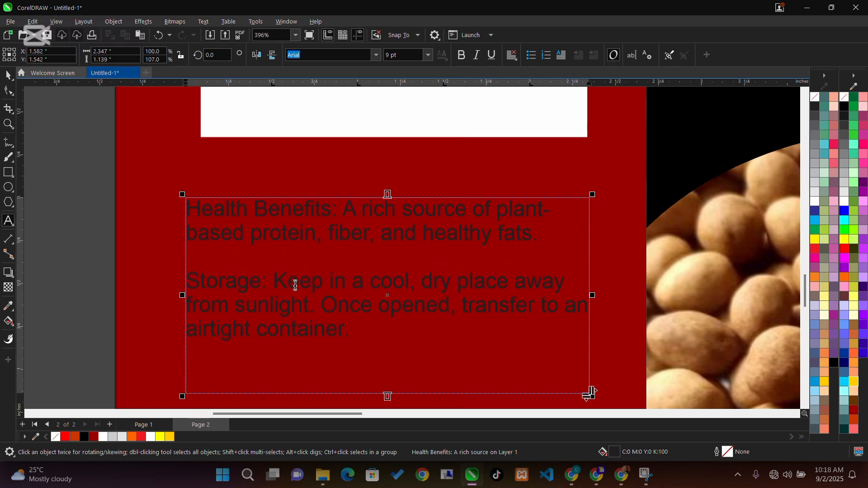
pyautogui.hotkey('ctrl', 'a')
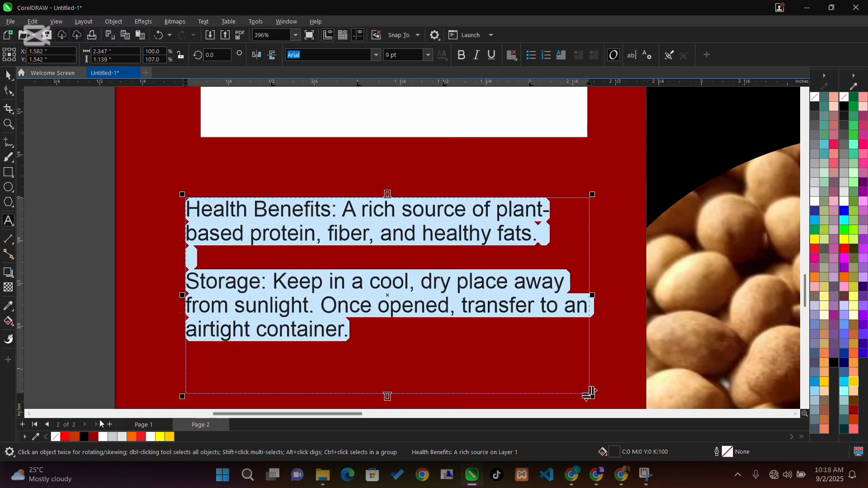
pyautogui.click(151, 438)
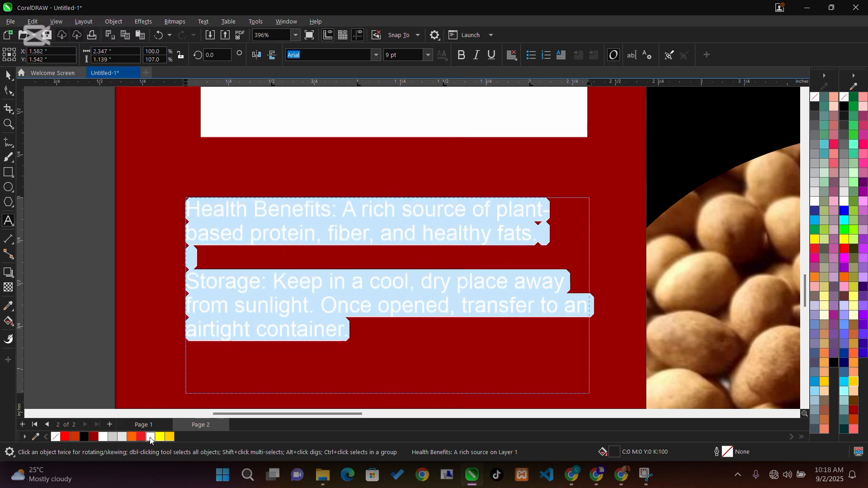
# - Make the "Health Benefits:" label in the left panel's text bold and yellow
pyautogui.click(251, 330)
pyautogui.moveTo(338, 209); pyautogui.dragTo(185, 212)
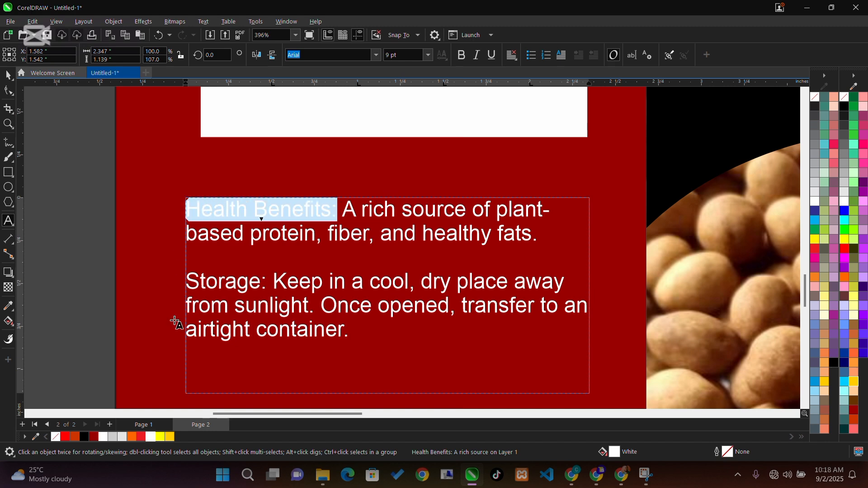
pyautogui.hotkey('ctrl', 'b')
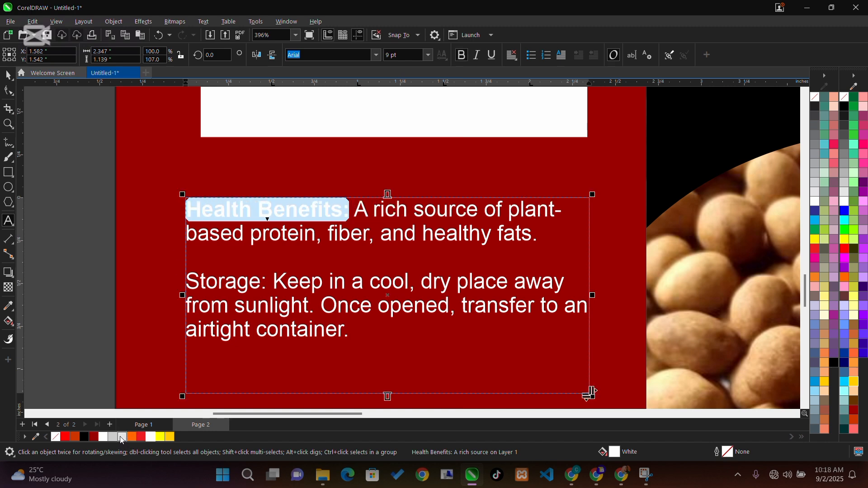
pyautogui.click(160, 437)
pyautogui.click(249, 265)
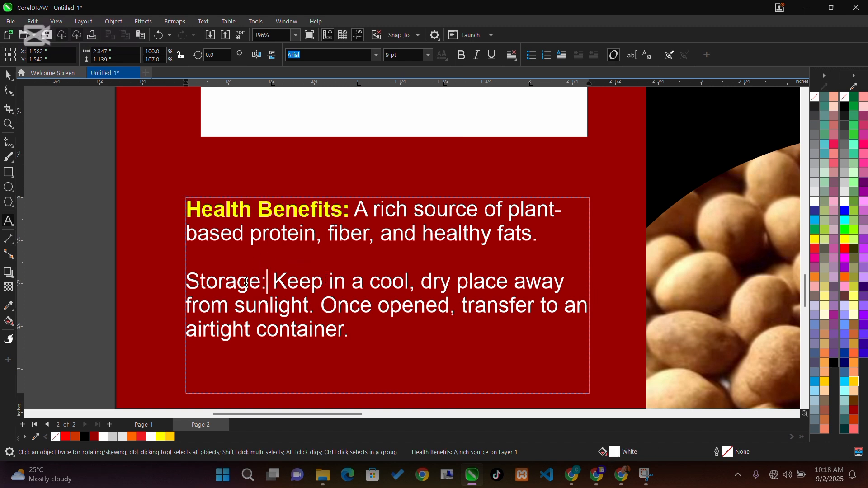
# - Make the "Storage:" label bold and yellow, and deselect the text frame
pyautogui.moveTo(267, 284); pyautogui.dragTo(191, 281)
pyautogui.hotkey('ctrl', 'b')
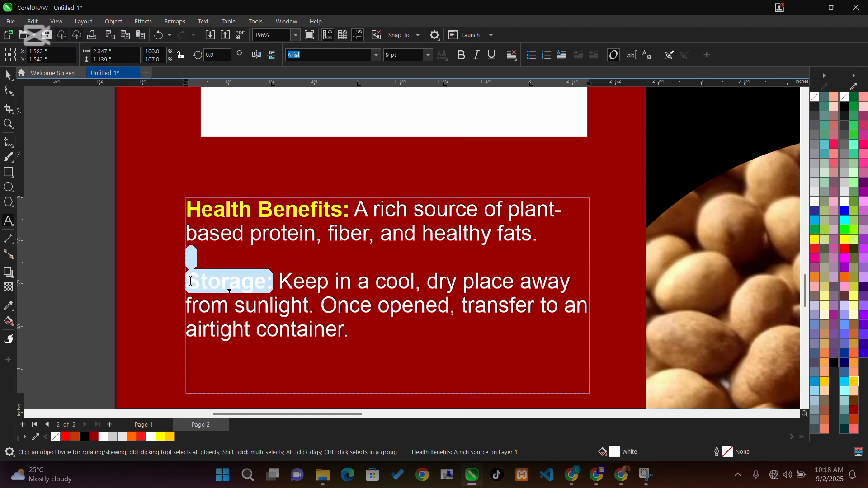
pyautogui.click(163, 436)
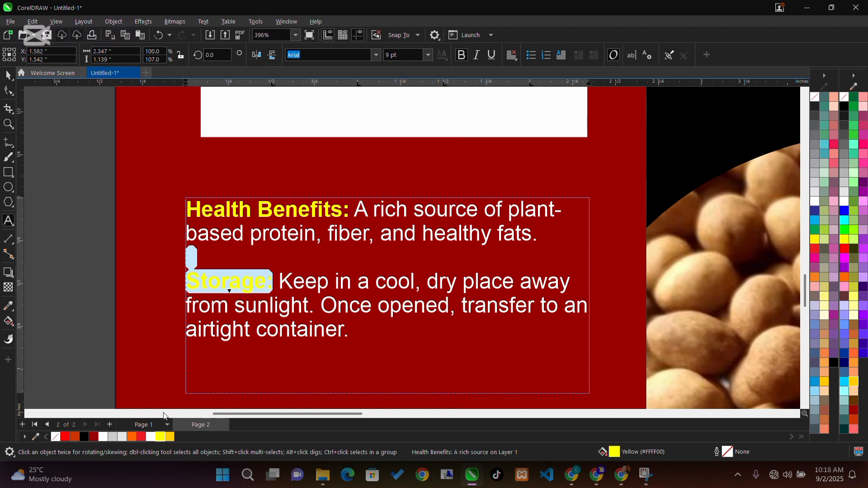
pyautogui.click(8, 76)
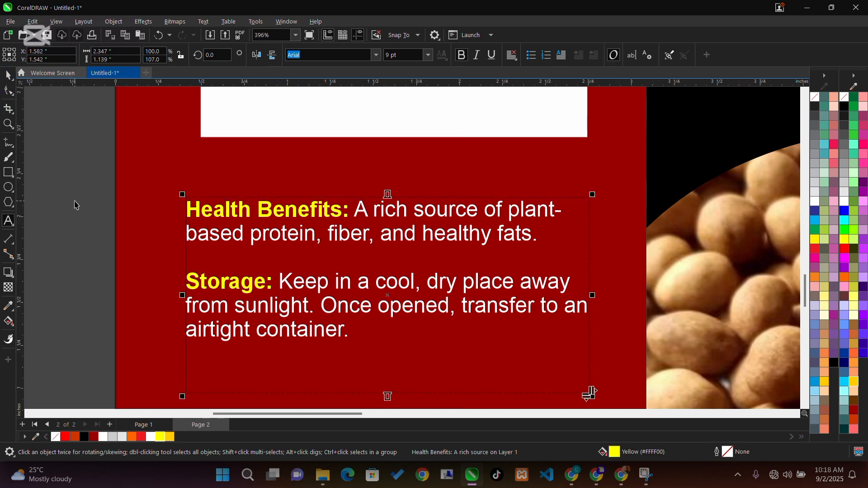
pyautogui.click(76, 203)
# - Copy the "Ingredients" and "Allergen Information" lines from the ChatGPT page in the browser and return to CorelDRAW
pyautogui.scroll(-1, 284, 271)
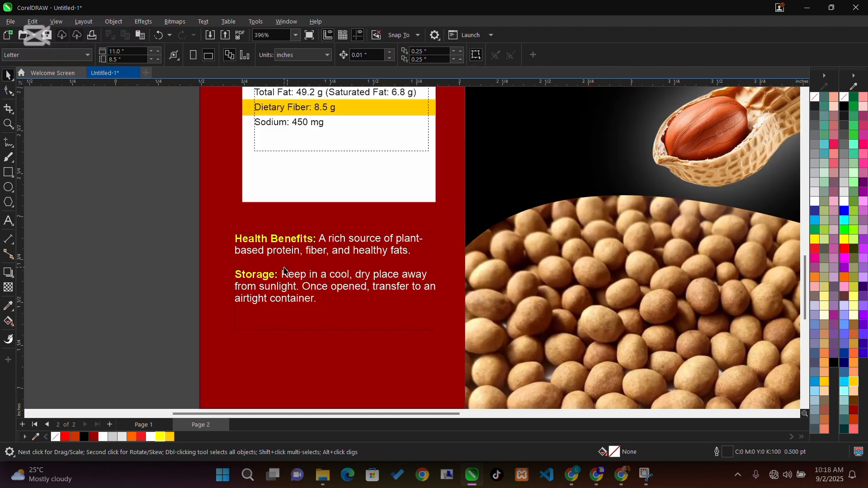
pyautogui.scroll(-1, 285, 271)
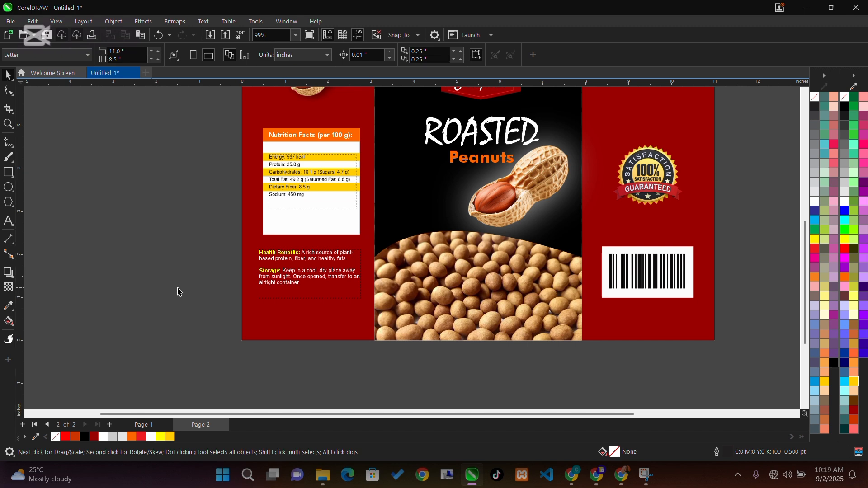
pyautogui.hotkey('alt', 'Tab')
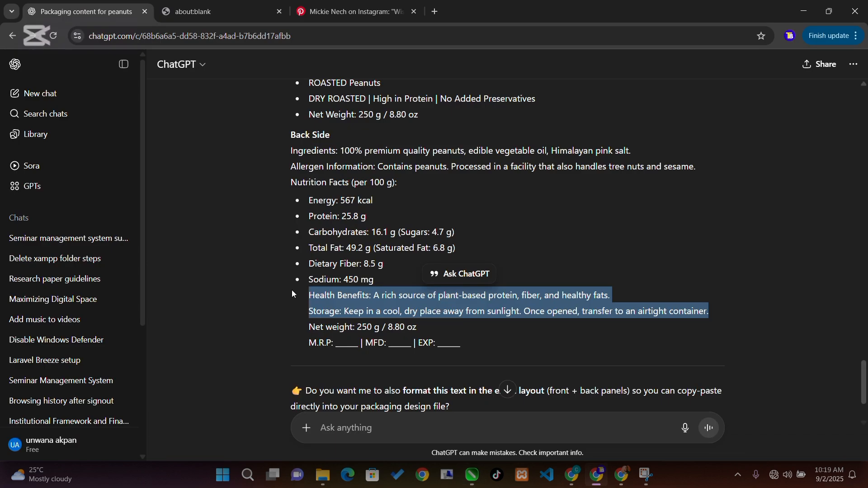
pyautogui.click(292, 289)
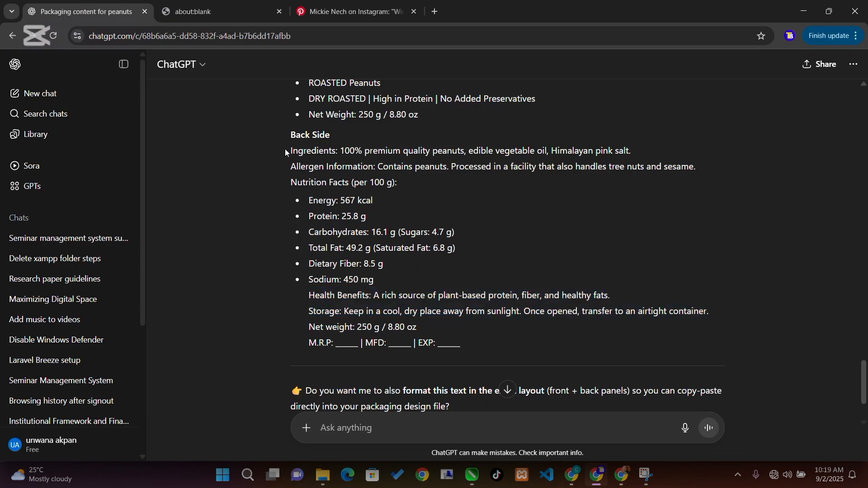
pyautogui.moveTo(286, 152); pyautogui.dragTo(691, 165)
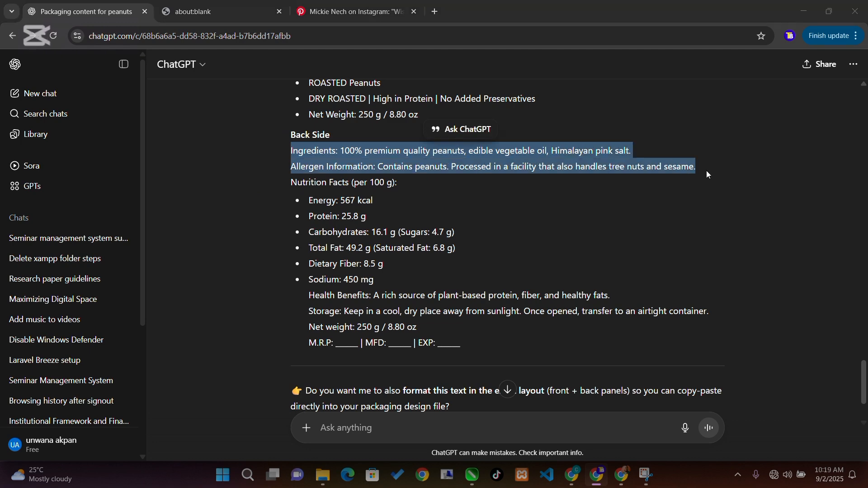
pyautogui.hotkey('alt', 'Tab')
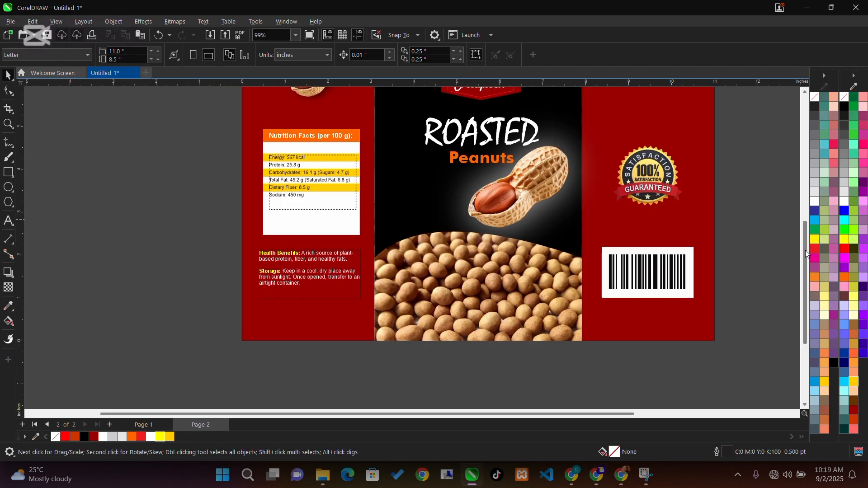
# - Paste the copied text into a new paragraph frame about 2.58 by 1.44 inches in the upper part of the right red panel
pyautogui.moveTo(804, 250); pyautogui.dragTo(805, 188)
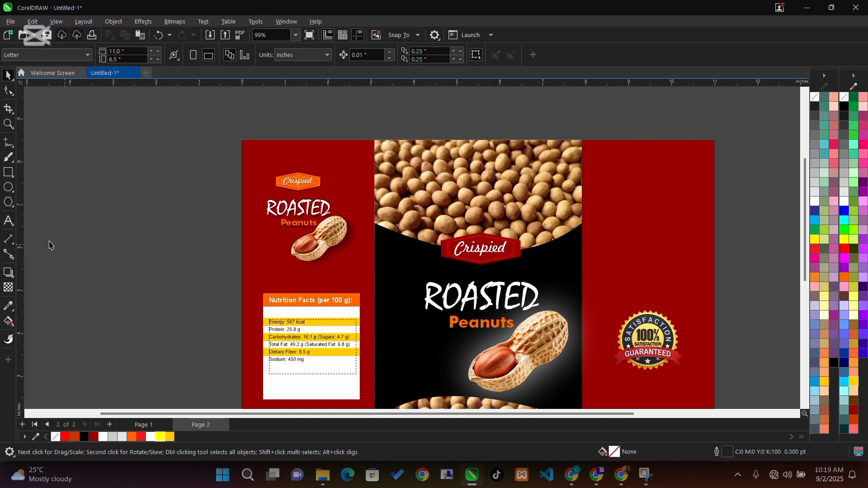
pyautogui.click(8, 221)
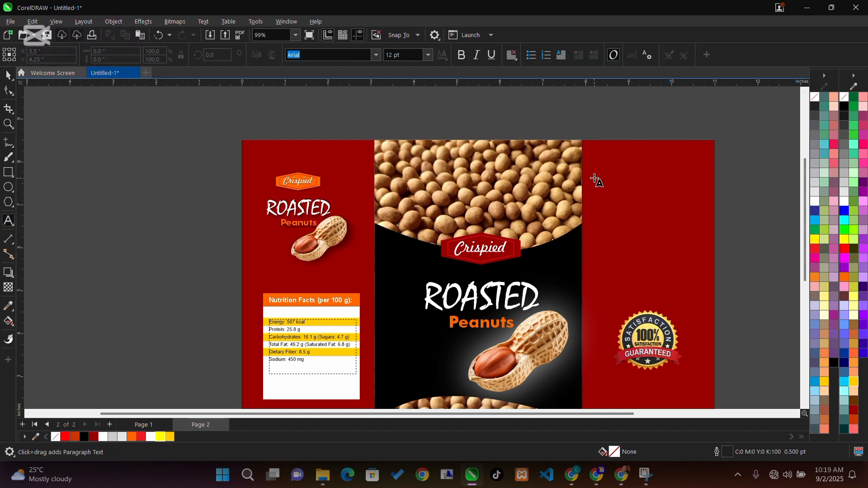
pyautogui.moveTo(594, 178); pyautogui.dragTo(704, 238)
pyautogui.hotkey('ctrl', 'v')
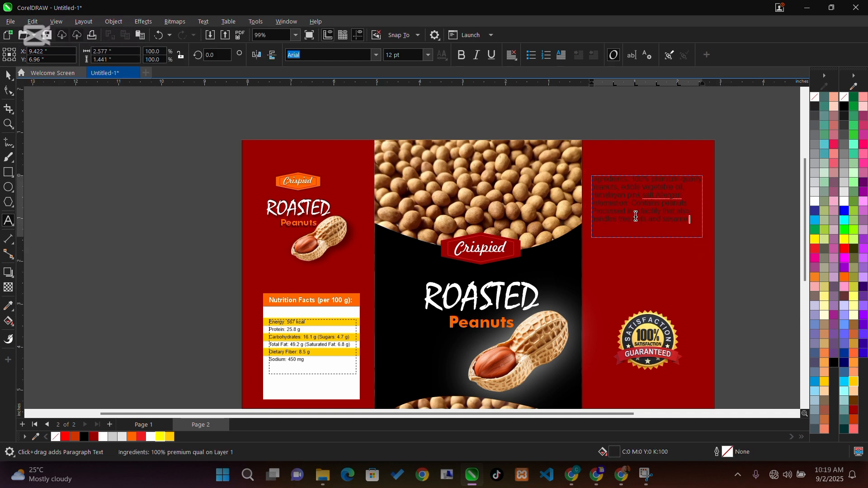
# - Color all the ingredients and allergen text white and set its size to 9 pt
pyautogui.hotkey('ctrl', 'a')
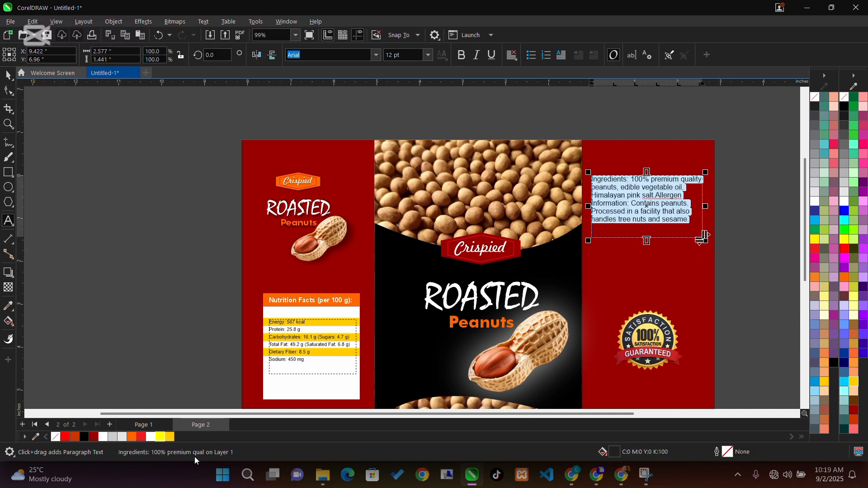
pyautogui.click(152, 439)
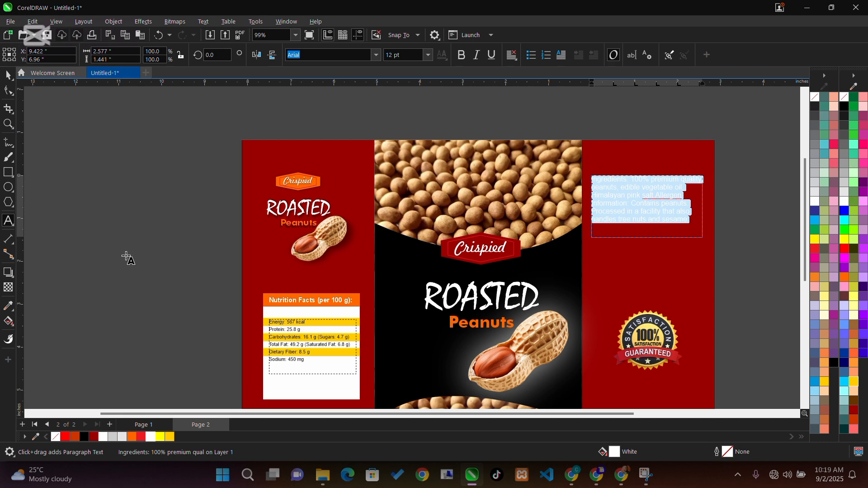
pyautogui.click(433, 56)
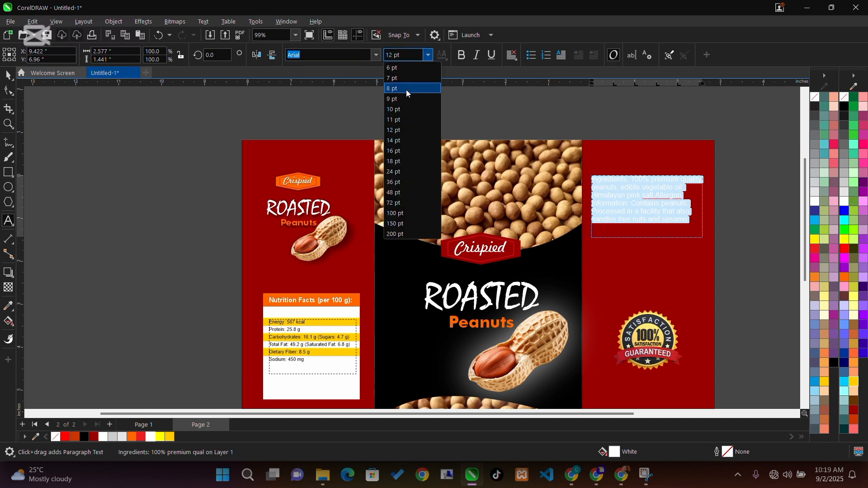
pyautogui.click(397, 99)
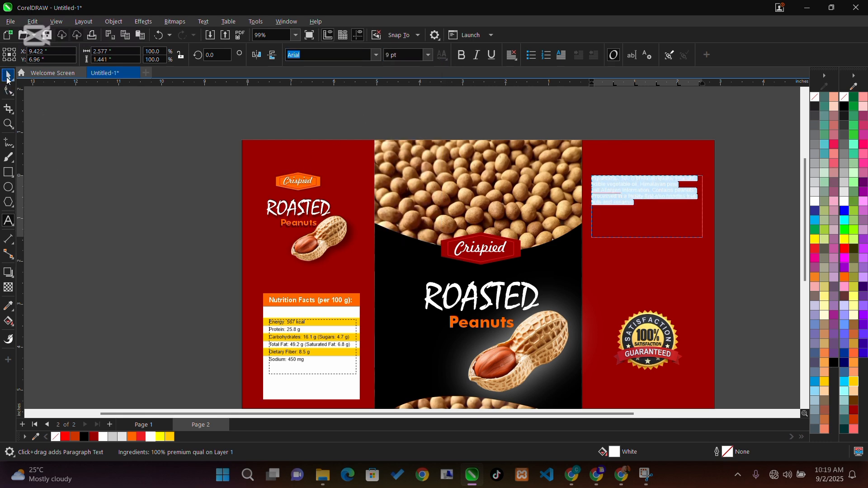
pyautogui.click(9, 76)
# - Move the ingredients text frame down the right red panel to about X 9.456, Y 6.522 inches
pyautogui.press('z')
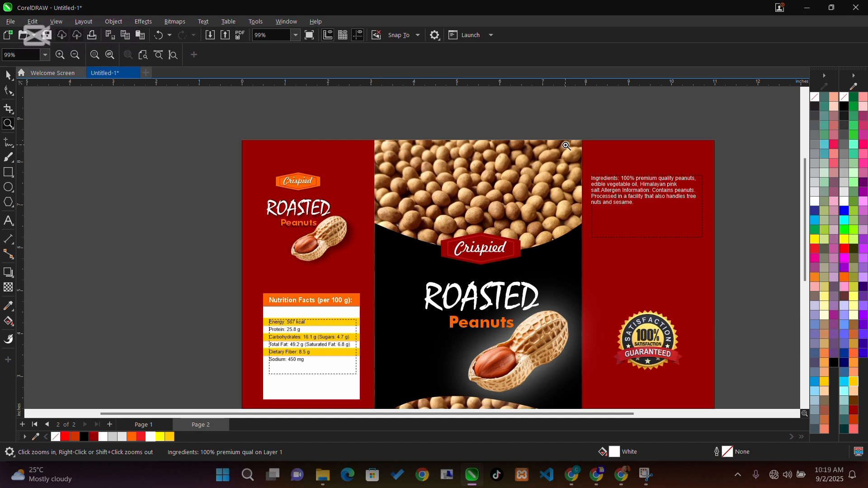
pyautogui.moveTo(566, 146); pyautogui.dragTo(732, 287)
pyautogui.press('space')
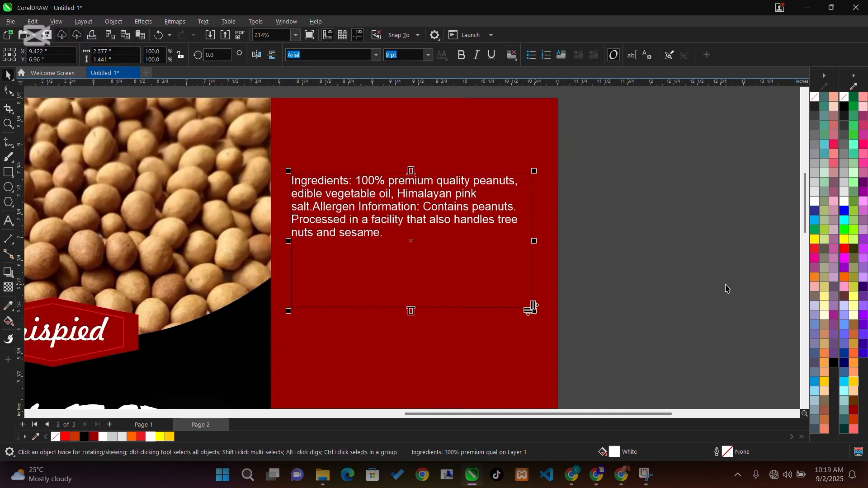
pyautogui.moveTo(414, 243); pyautogui.dragTo(414, 283)
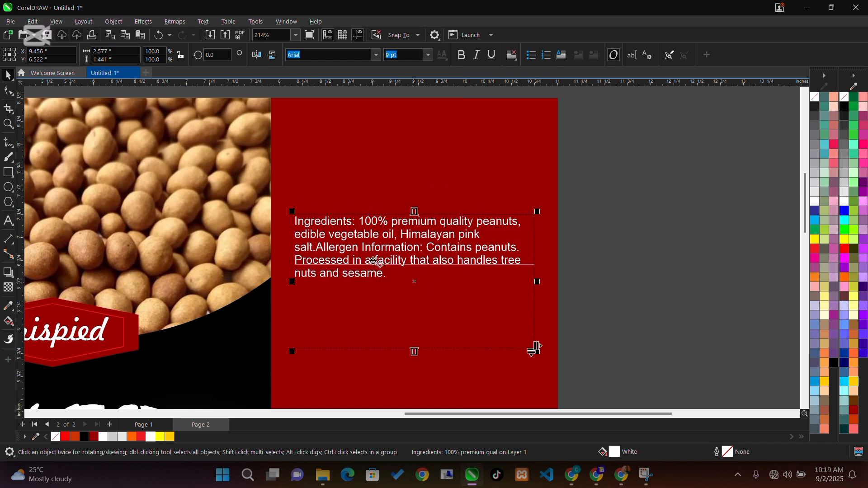
# - Start "Allergen Information:" as a new paragraph after a blank line in the ingredients frame
pyautogui.doubleClick(364, 246)
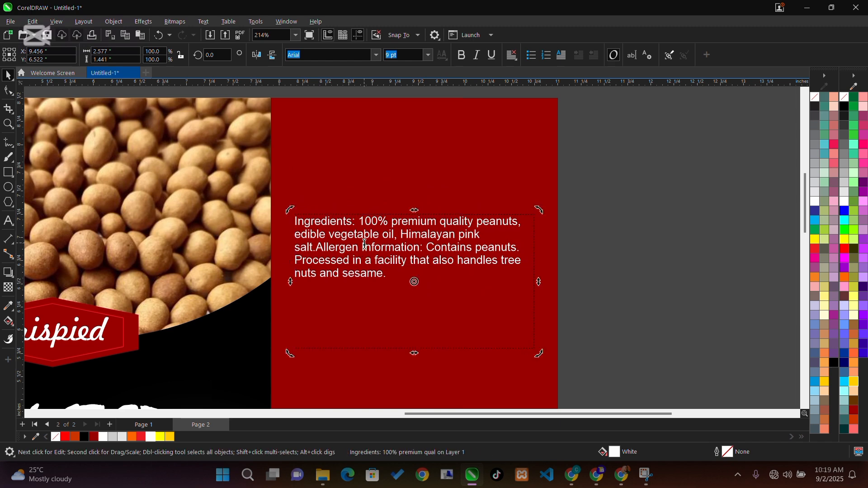
pyautogui.click(318, 248)
pyautogui.press('Return')
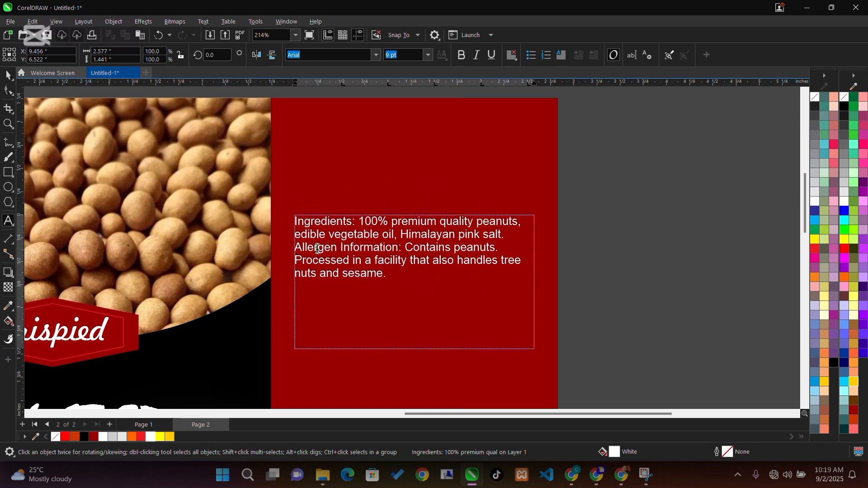
pyautogui.press('Return')
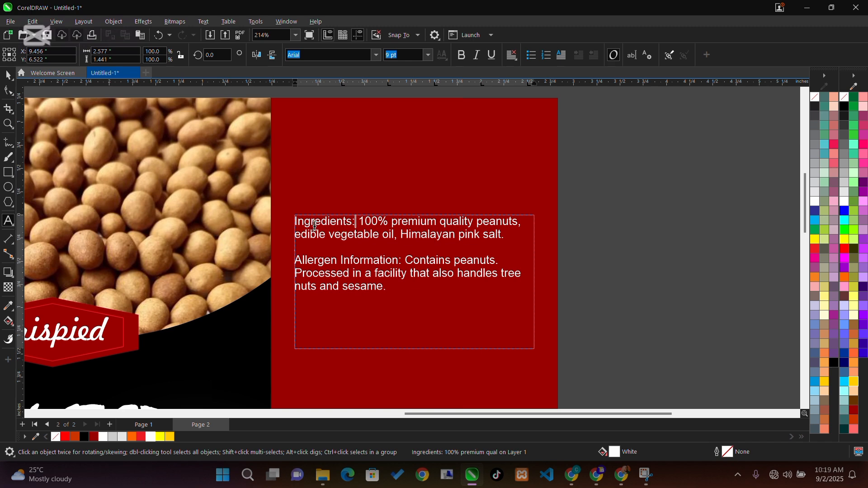
# - Make the "Ingredients:" label bold and yellow
pyautogui.moveTo(359, 221); pyautogui.dragTo(297, 222)
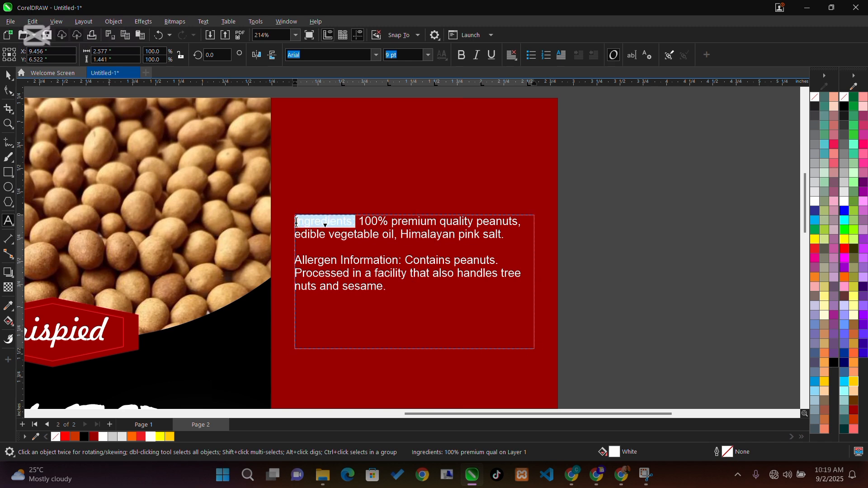
pyautogui.hotkey('ctrl', 'b')
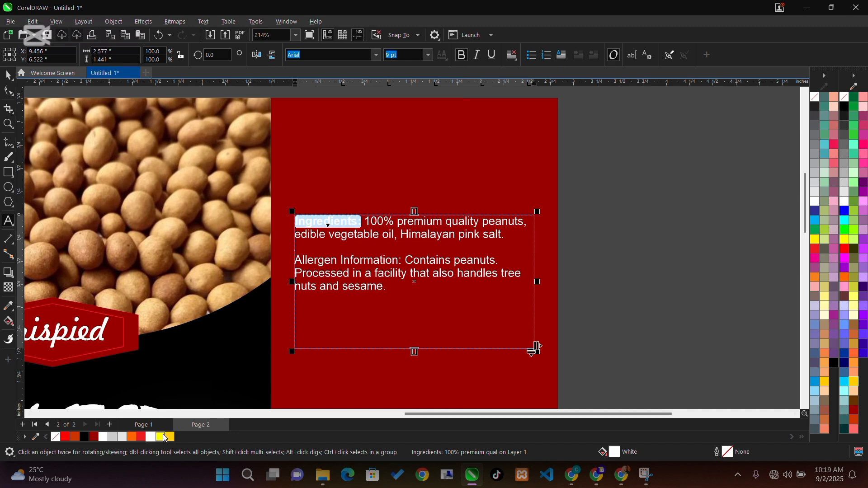
pyautogui.click(164, 437)
pyautogui.click(388, 258)
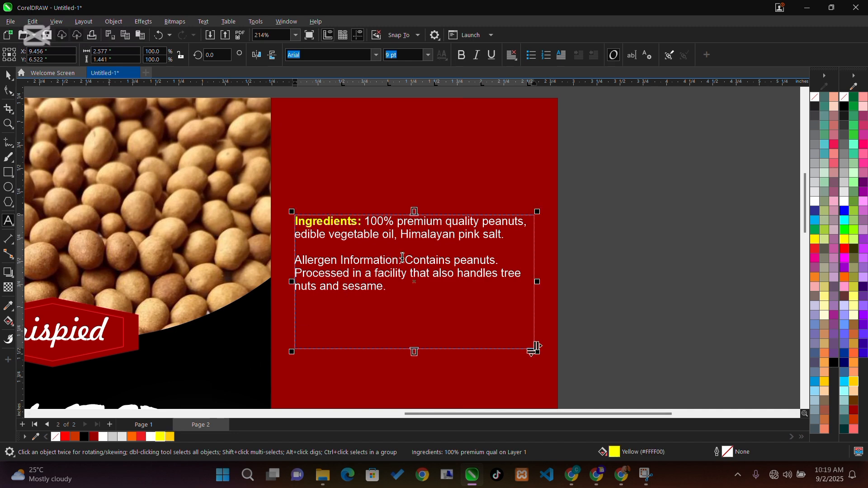
# - Make the "Allergen Information:" label bold and yellow, and shorten the frame from its lower edge to about 1.04 inches high
pyautogui.moveTo(402, 260); pyautogui.dragTo(297, 247)
pyautogui.hotkey('ctrl', 'b')
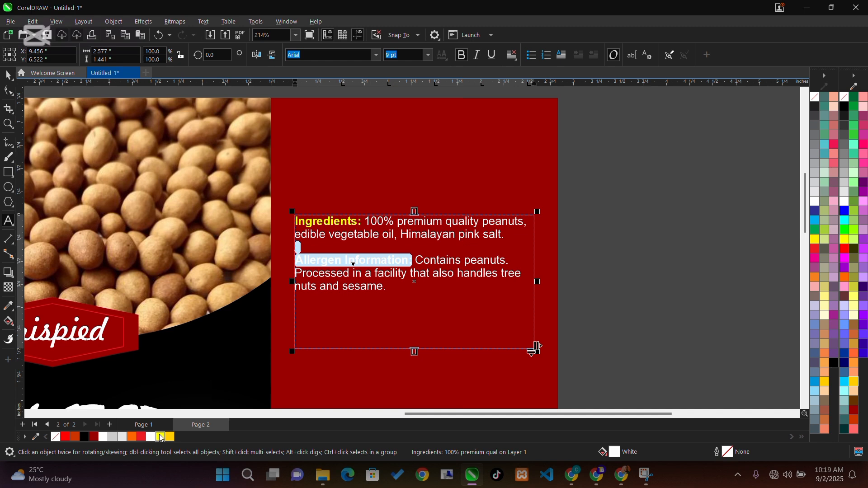
pyautogui.click(161, 438)
pyautogui.click(381, 282)
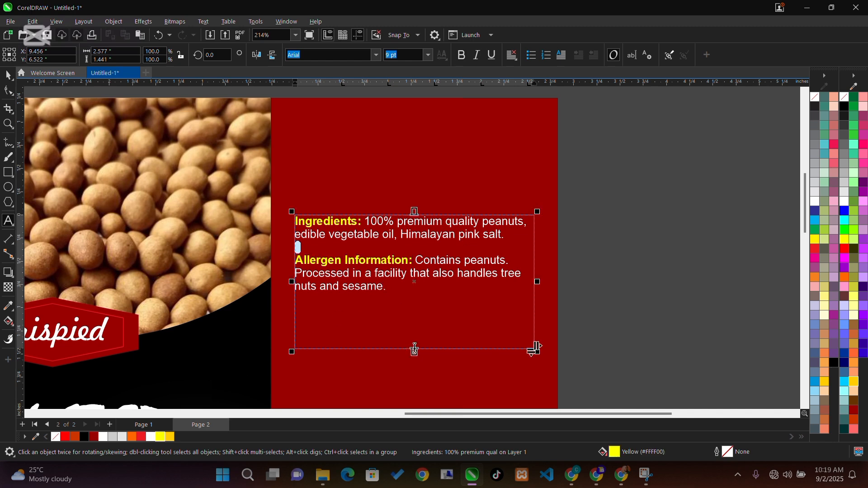
pyautogui.moveTo(413, 349); pyautogui.dragTo(415, 312)
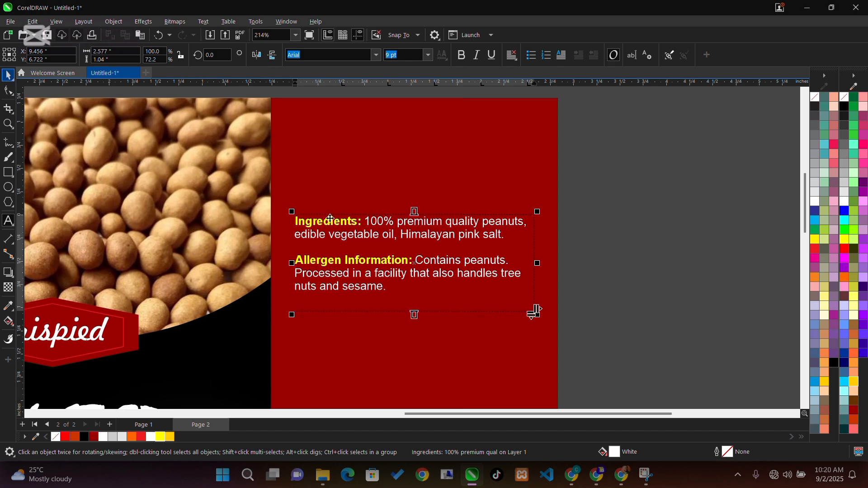
pyautogui.click(698, 259)
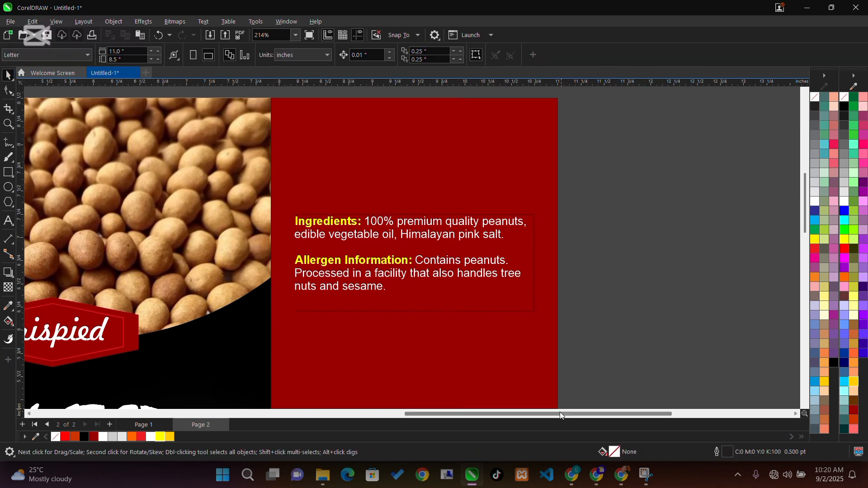
# - Switch to the ChatGPT page in the browser and copy the front-side line "Net Weight: 250 g / 8.80 oz"
pyautogui.moveTo(560, 413); pyautogui.dragTo(517, 412)
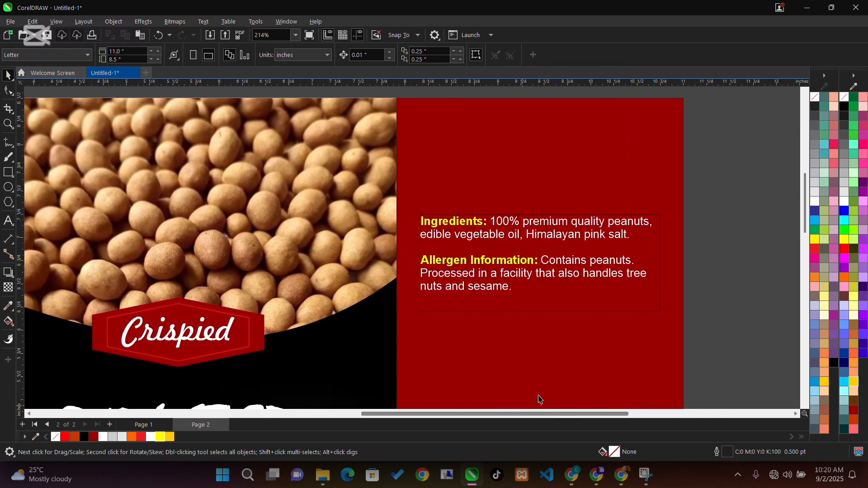
pyautogui.moveTo(810, 211); pyautogui.dragTo(827, 304)
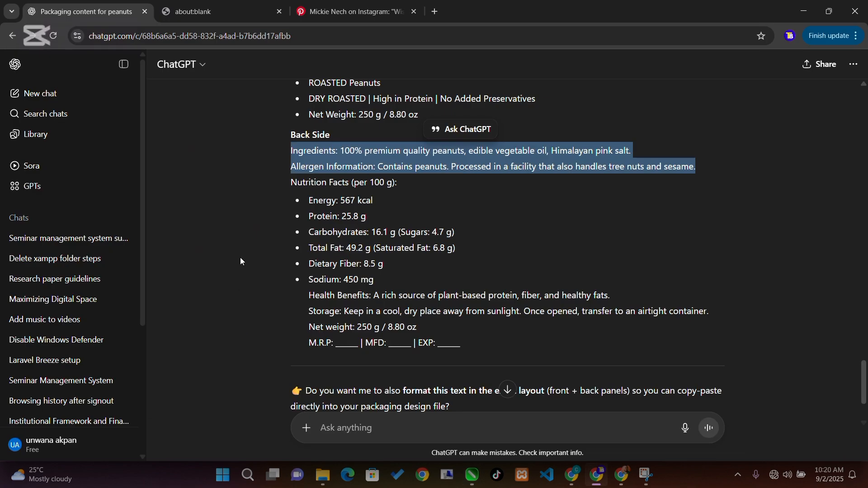
pyautogui.click(241, 258)
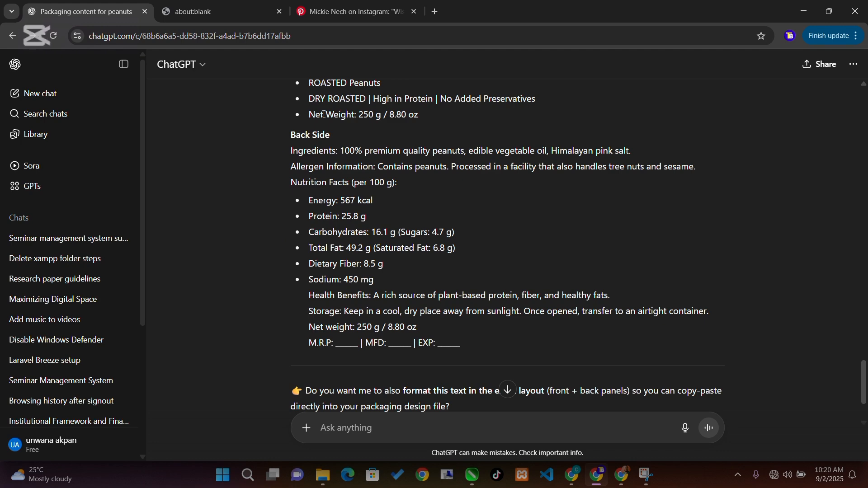
pyautogui.moveTo(310, 117); pyautogui.dragTo(430, 119)
pyautogui.hotkey('ctrl', 'c')
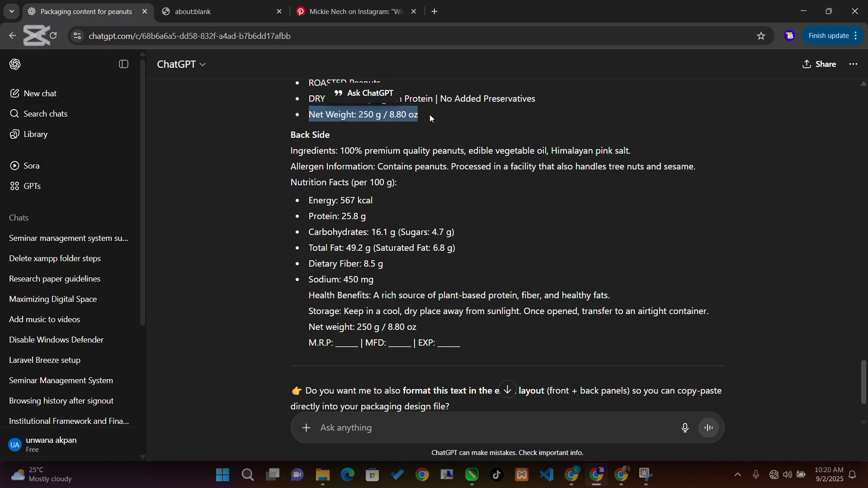
# - Back in CorelDRAW, draw a red rectangle without outline, about 1.33 by 0.41 inches, over the lower peanuts photo of the front panel
pyautogui.hotkey('alt', 'Tab')
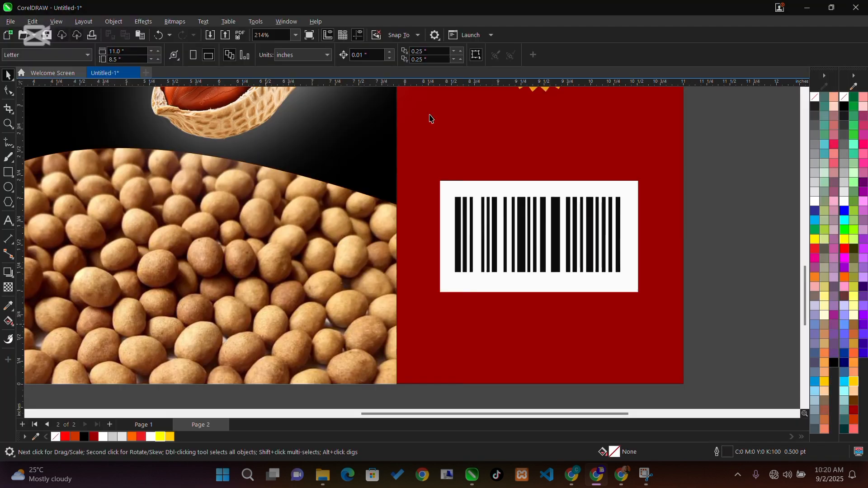
pyautogui.click(8, 172)
pyautogui.moveTo(185, 237); pyautogui.dragTo(311, 276)
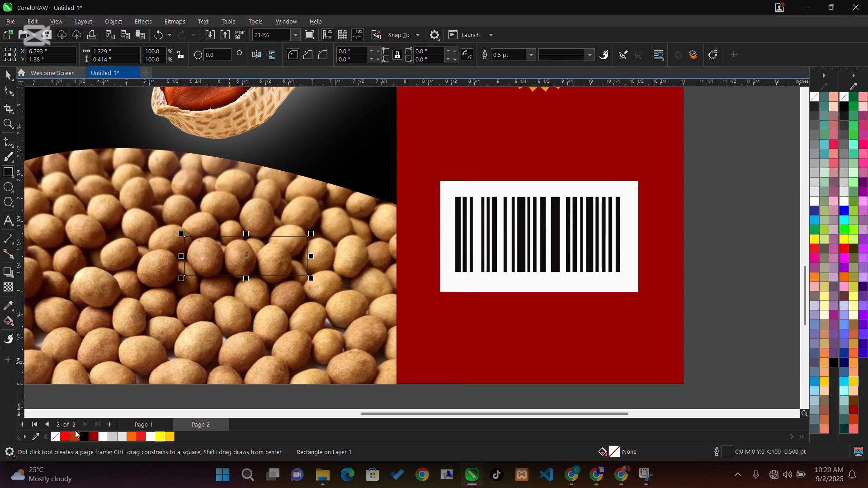
pyautogui.click(66, 438)
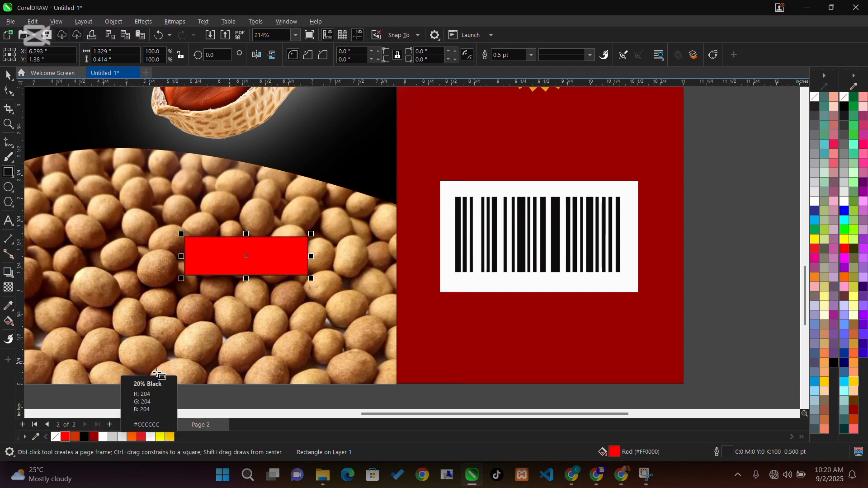
pyautogui.rightClick(56, 438)
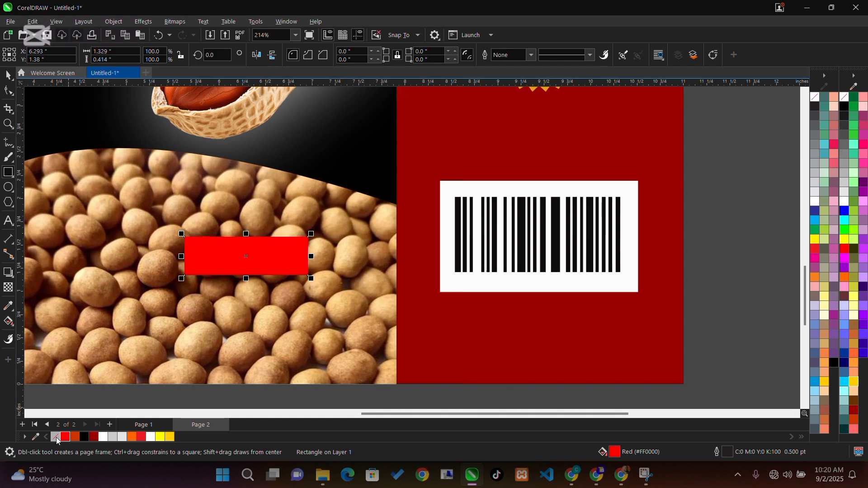
# - Paste the copied net weight text below the red rectangle and break it into two lines after "Net Weight:"
pyautogui.click(8, 221)
pyautogui.click(180, 319)
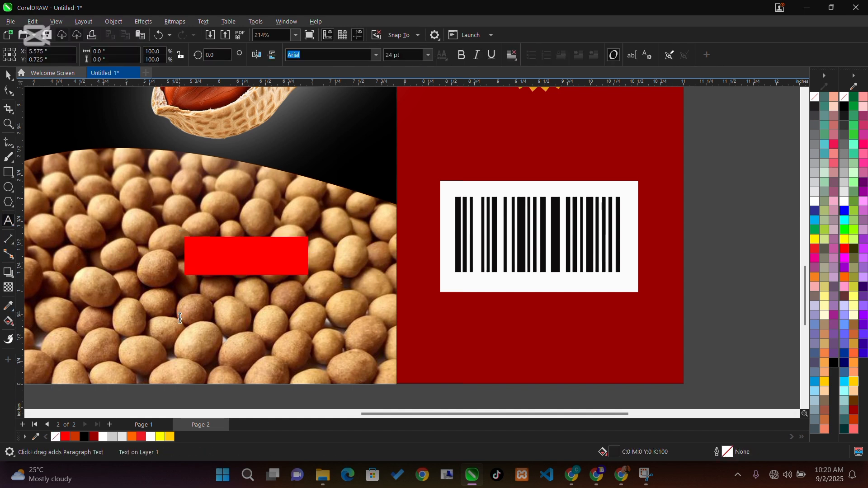
pyautogui.hotkey('ctrl', 'v')
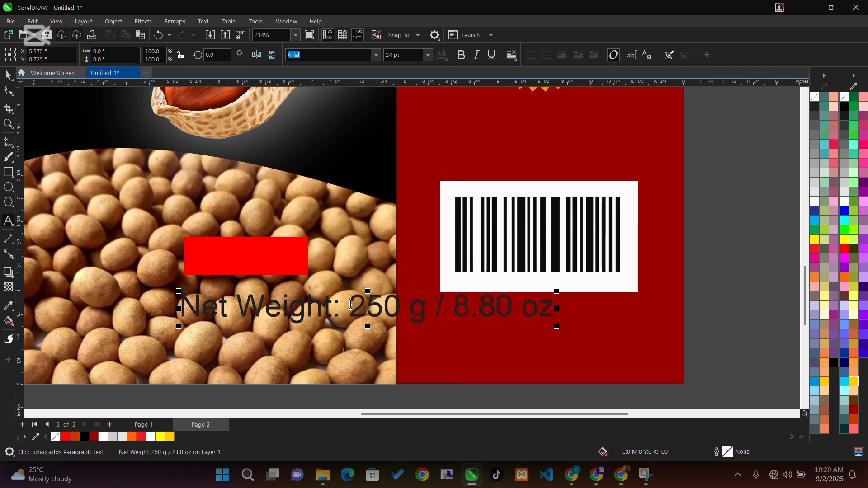
pyautogui.click(351, 306)
pyautogui.press('Return')
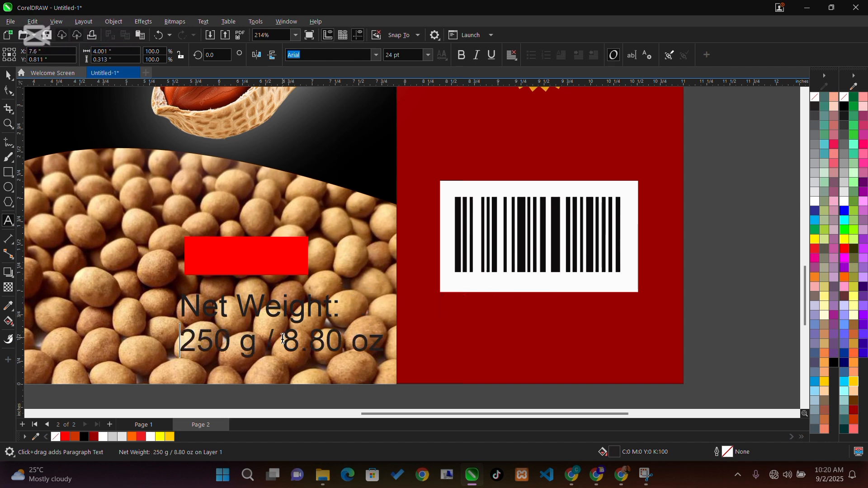
# - Format the net weight text in white at 8 pt and place it in the middle of the red rectangle
pyautogui.hotkey('ctrl', 'a')
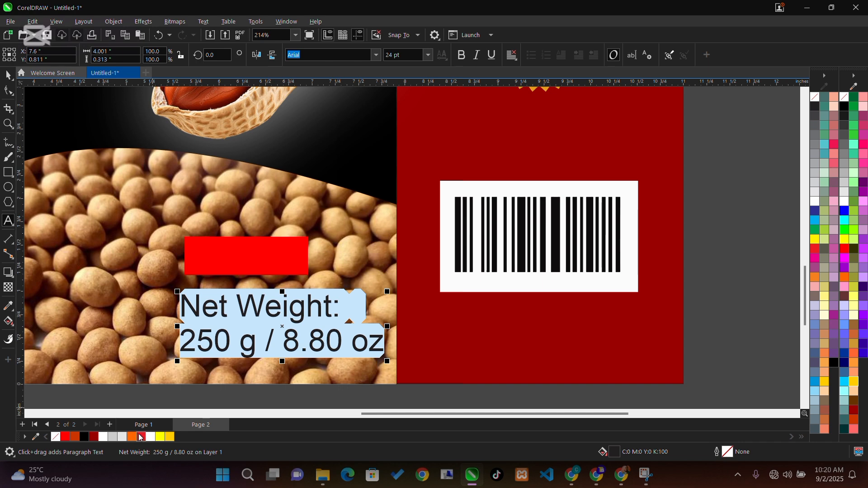
pyautogui.click(150, 438)
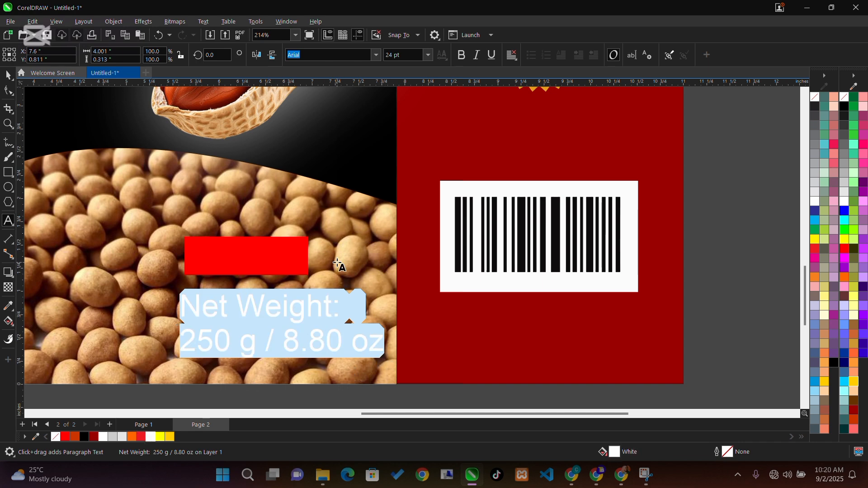
pyautogui.click(429, 56)
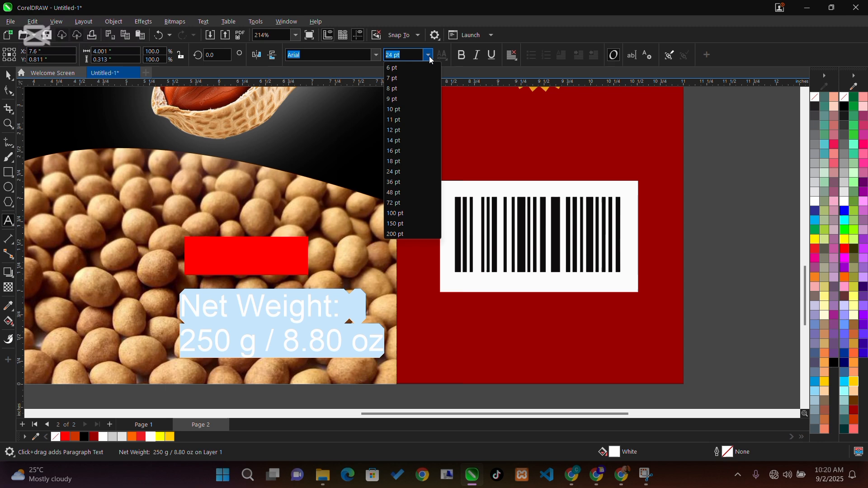
pyautogui.click(395, 88)
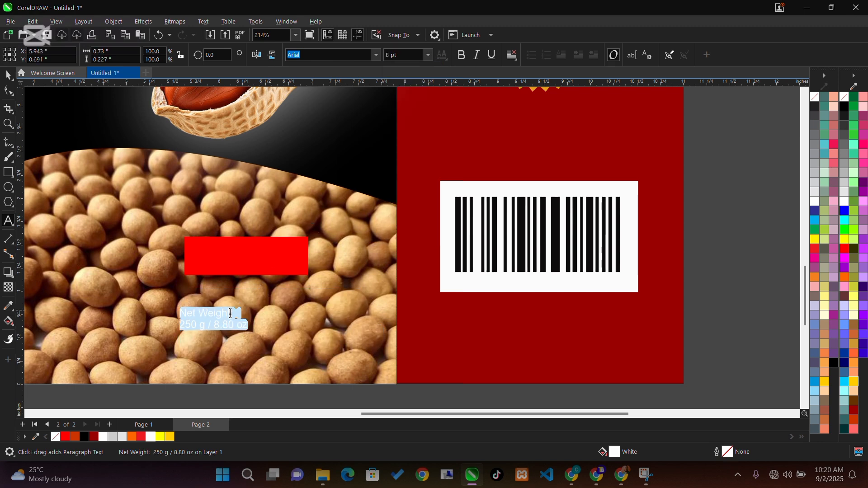
pyautogui.moveTo(217, 319); pyautogui.dragTo(247, 257)
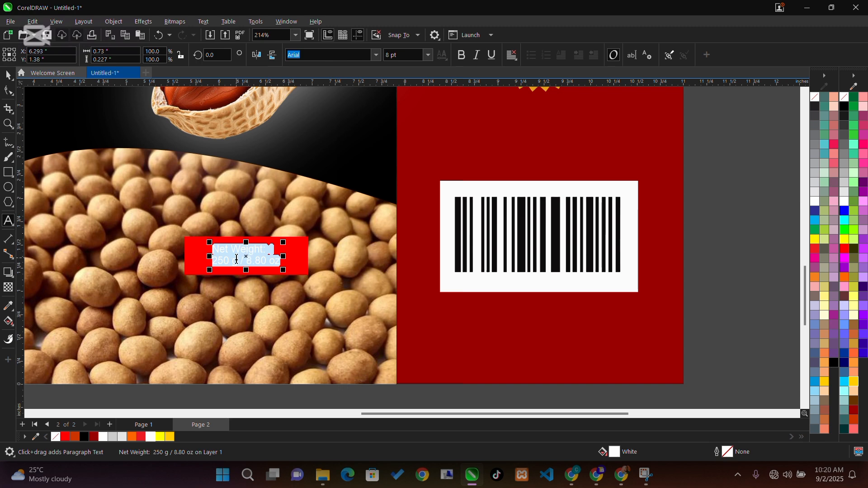
# - Make "250 g / 8.80 oz" bold and colour "Net Weight:" yellow
pyautogui.click(215, 261)
pyautogui.moveTo(214, 261); pyautogui.dragTo(285, 261)
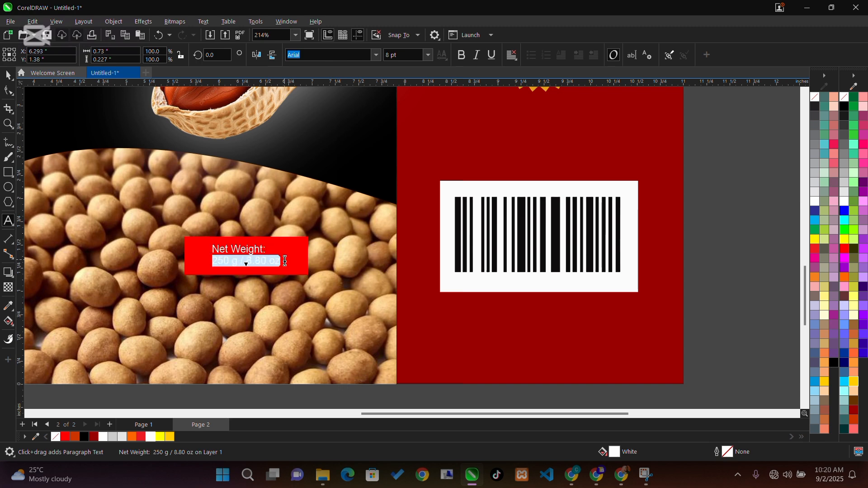
pyautogui.hotkey('ctrl', 'b')
pyautogui.click(216, 249)
pyautogui.moveTo(213, 249); pyautogui.dragTo(270, 249)
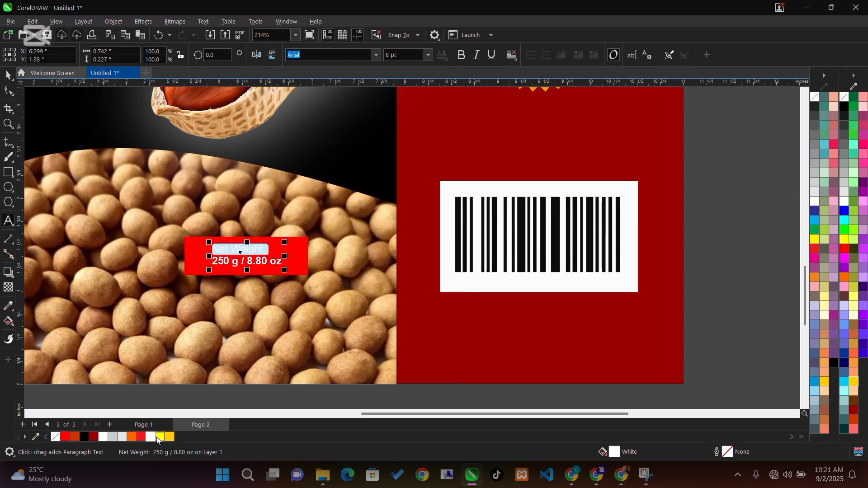
pyautogui.click(160, 438)
pyautogui.click(268, 261)
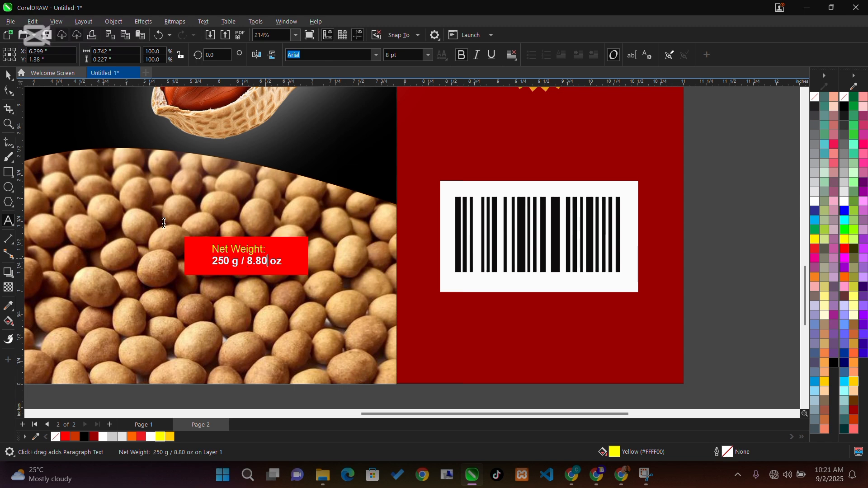
# - Enlarge the net weight text proportionally within the red rectangle to about 0.91 by 0.28 inches
pyautogui.click(7, 78)
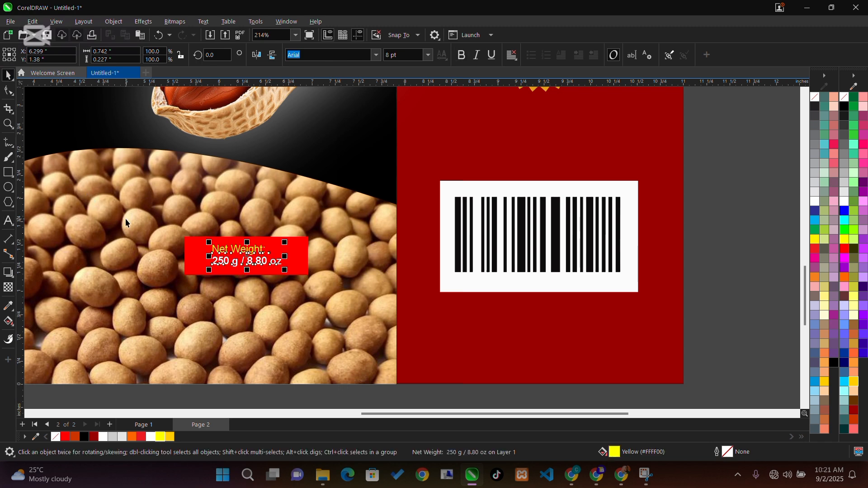
pyautogui.press('z')
pyautogui.moveTo(156, 218); pyautogui.dragTo(346, 295)
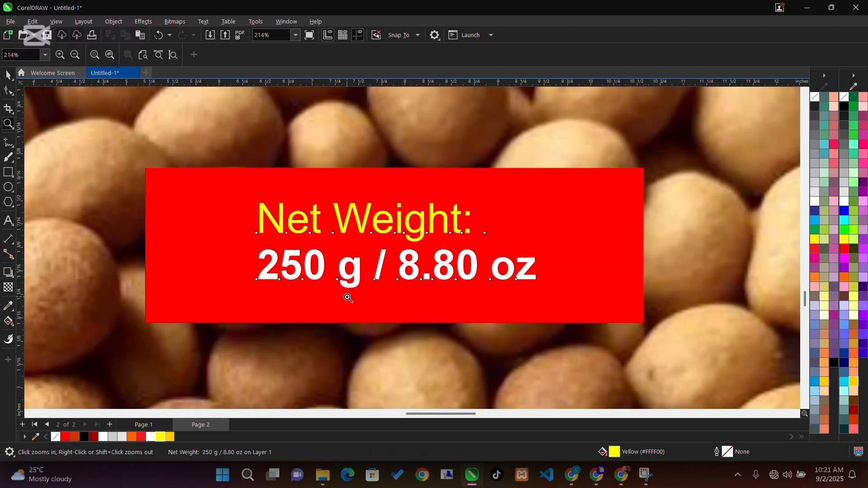
pyautogui.press('space')
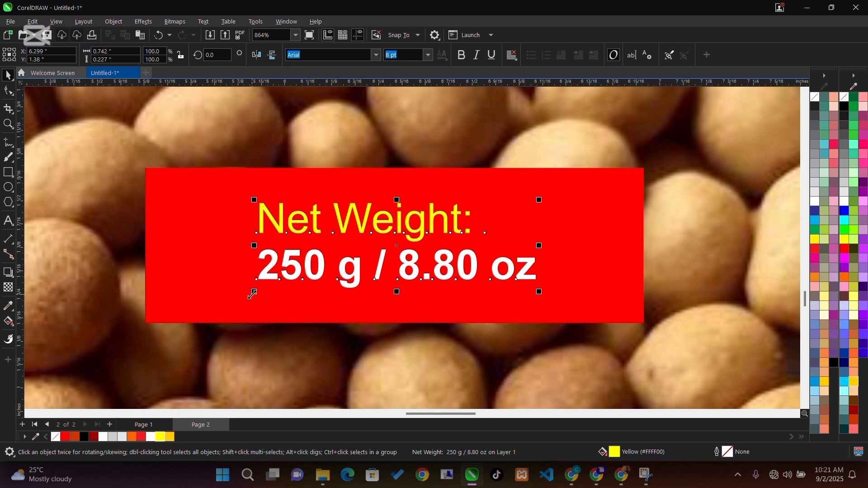
pyautogui.moveTo(253, 294); pyautogui.dragTo(216, 304)
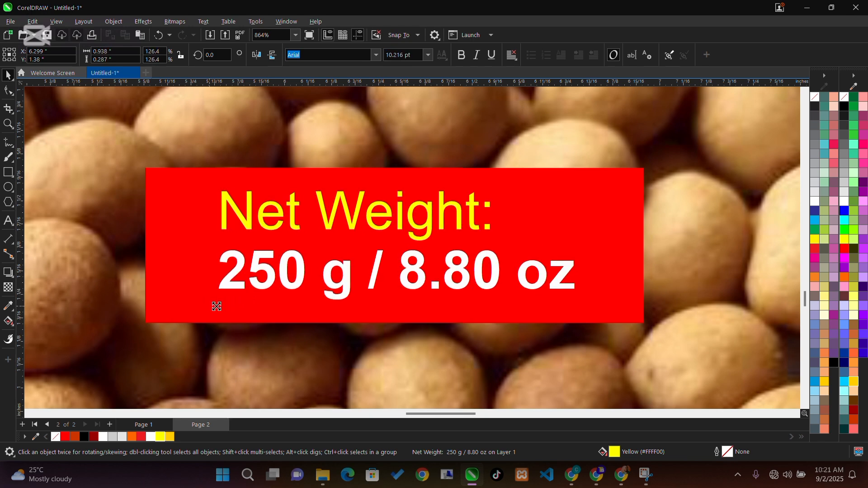
pyautogui.hotkey('ctrl', 'z')
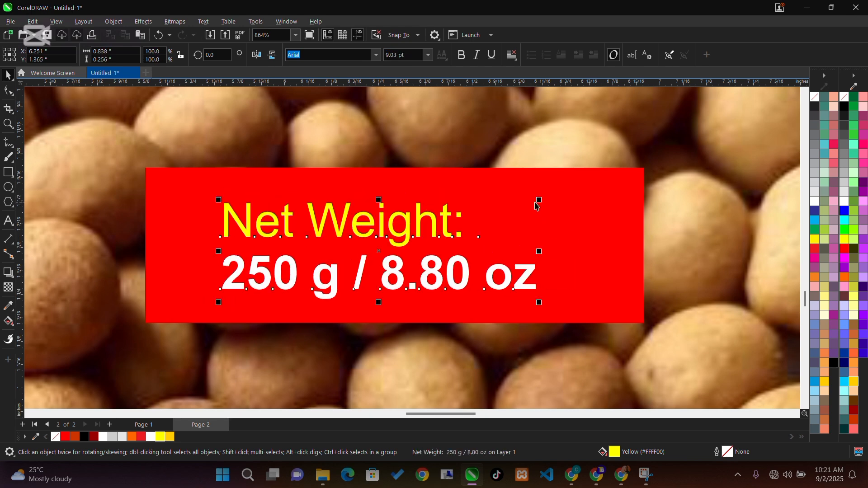
pyautogui.moveTo(539, 200); pyautogui.dragTo(565, 192)
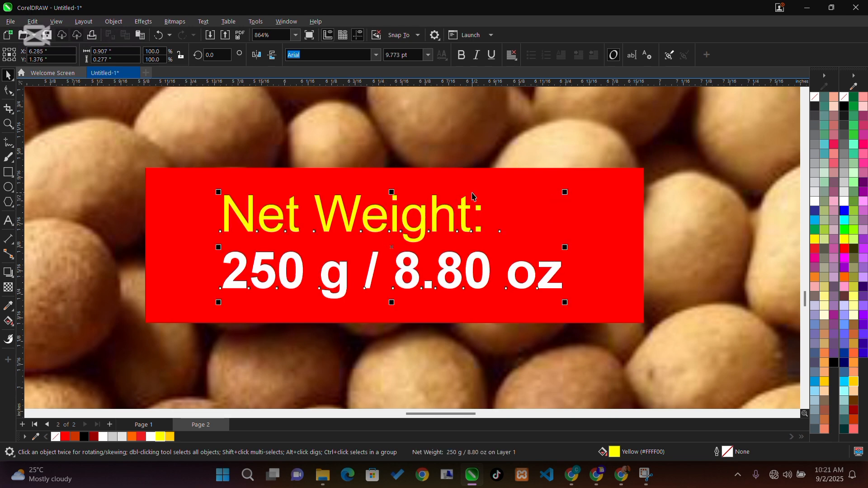
# - Convert the red rectangle to curves and pull a new node midway on its right edge inward to form a ribbon notch
pyautogui.click(622, 228)
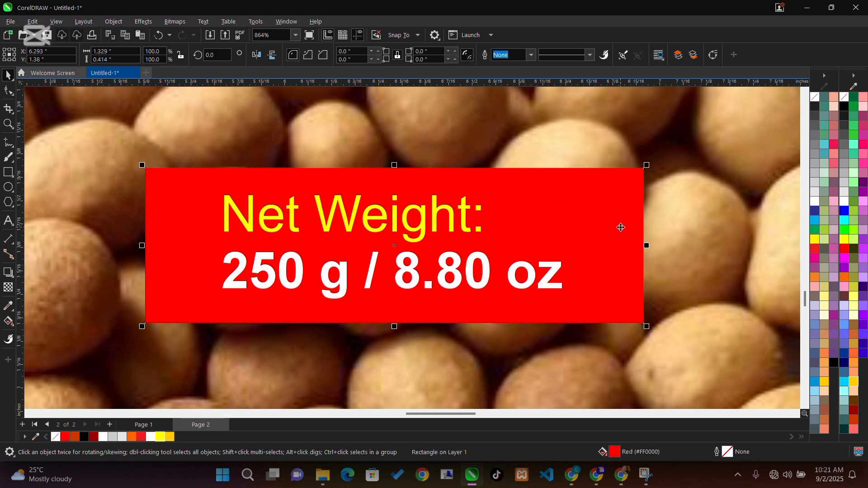
pyautogui.hotkey('ctrl', 'q')
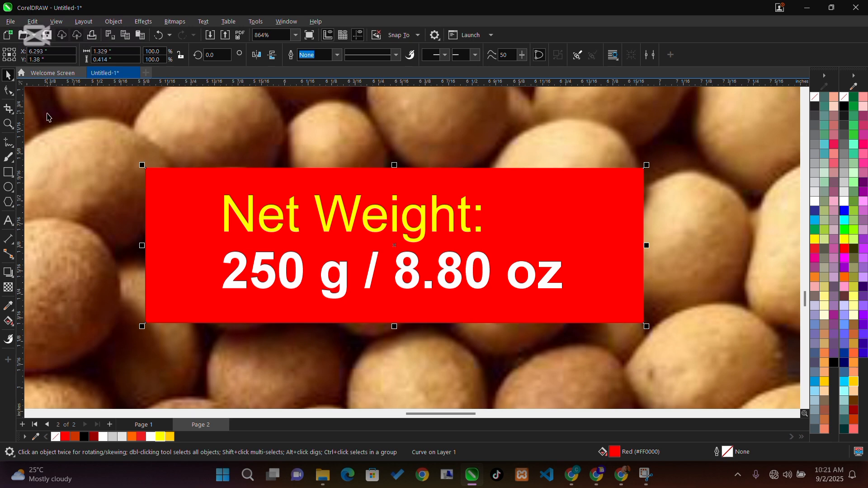
pyautogui.click(8, 91)
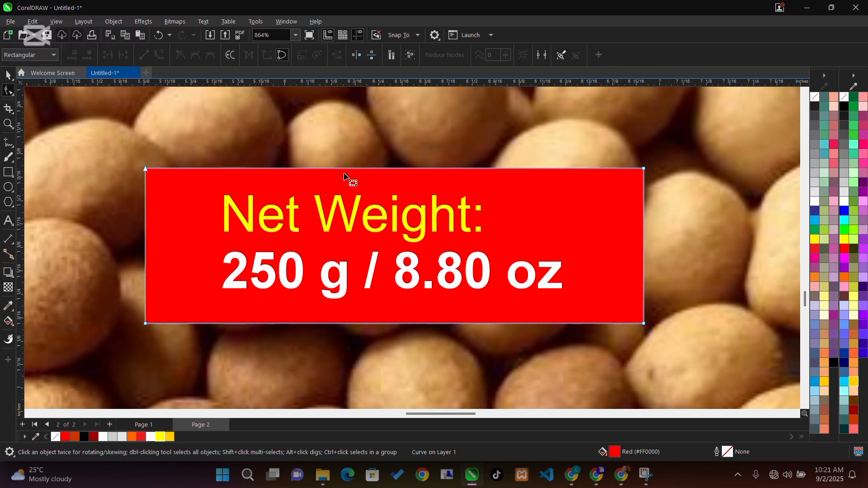
pyautogui.doubleClick(644, 241)
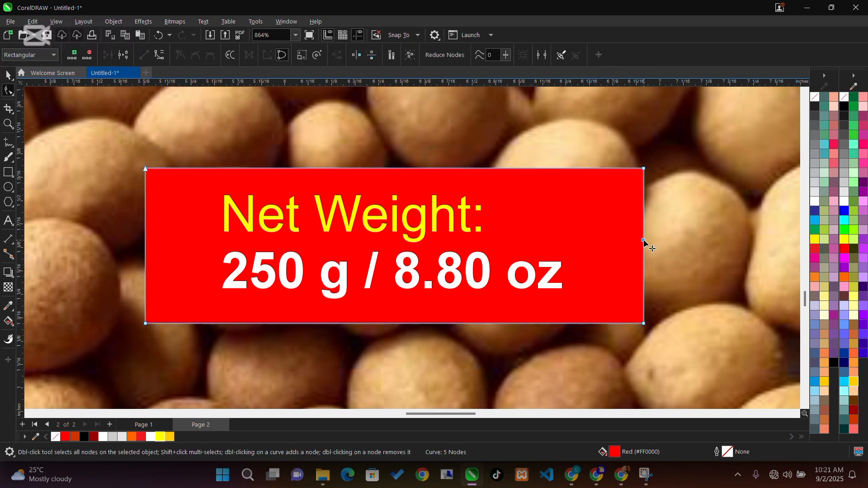
pyautogui.moveTo(644, 241); pyautogui.dragTo(611, 241)
pyautogui.press('space')
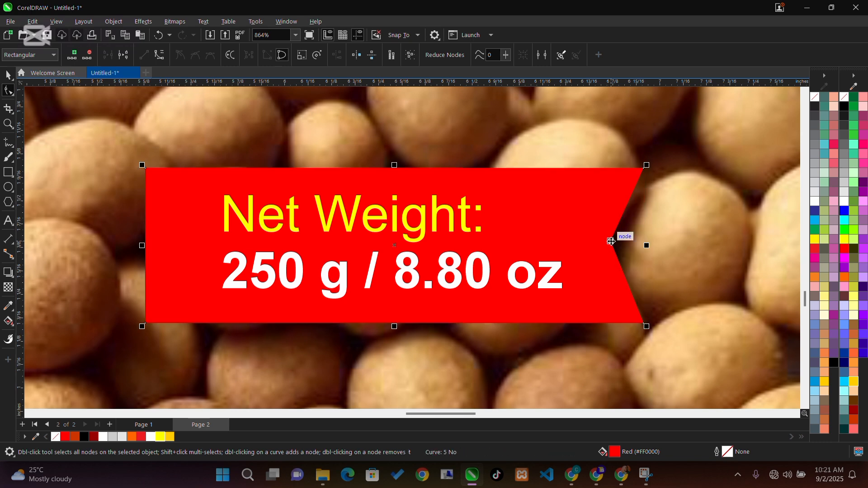
# - Add a drop shadow to the red net weight ribbon and set its opacity to 100
pyautogui.click(8, 272)
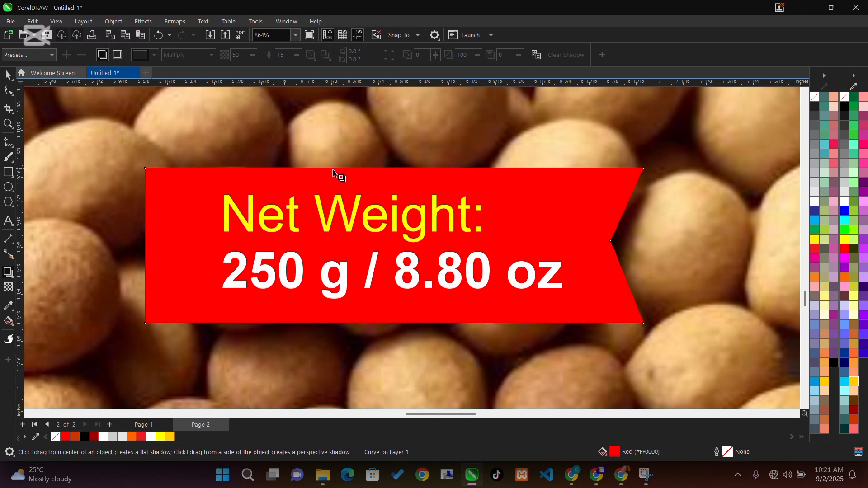
pyautogui.moveTo(334, 177); pyautogui.dragTo(420, 329)
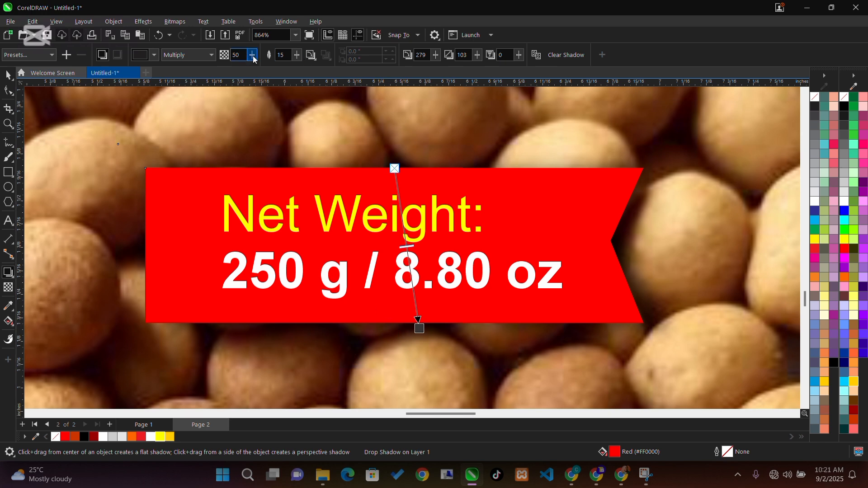
pyautogui.moveTo(255, 59); pyautogui.dragTo(273, 56)
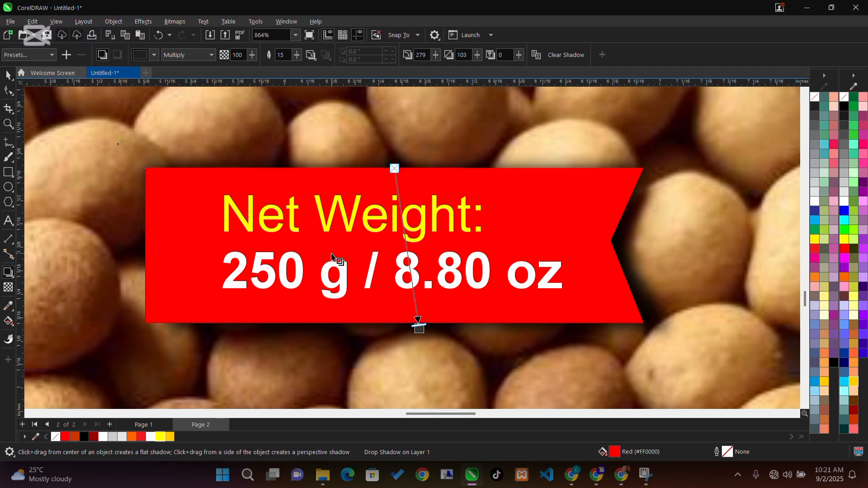
pyautogui.scroll(-3, 342, 271)
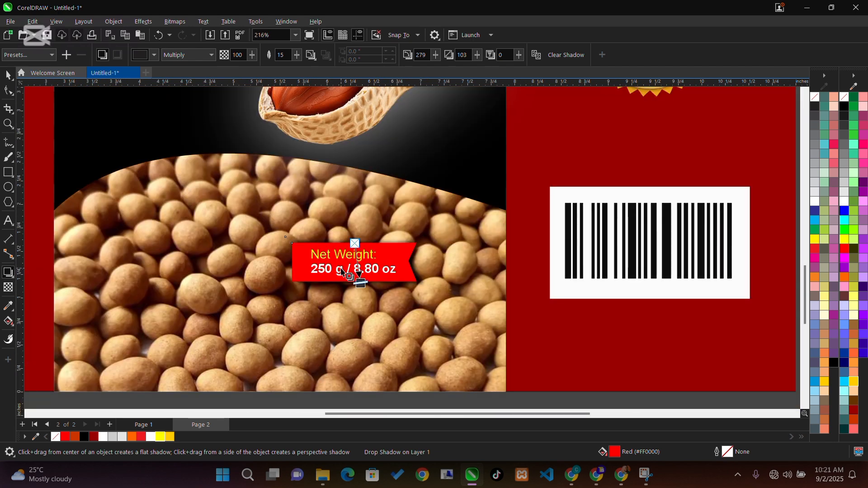
pyautogui.scroll(-1, 348, 272)
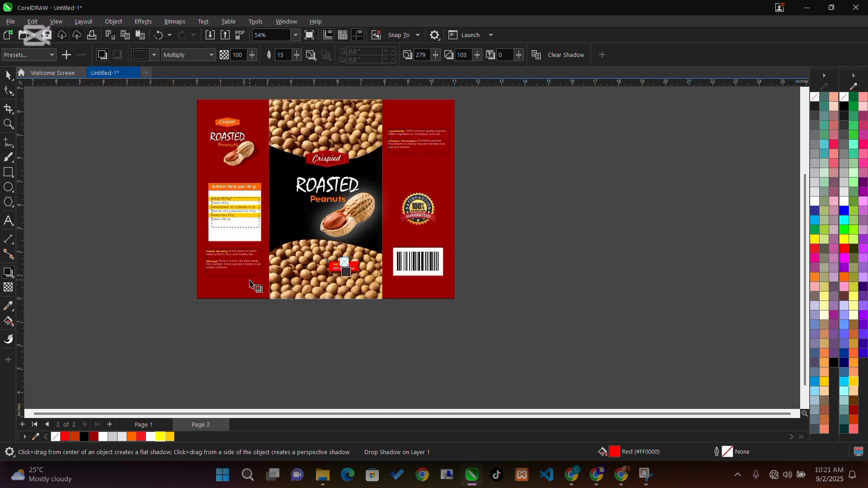
# - Group the net weight text with its shadowed red ribbon on the front panel
pyautogui.click(8, 75)
pyautogui.press('z')
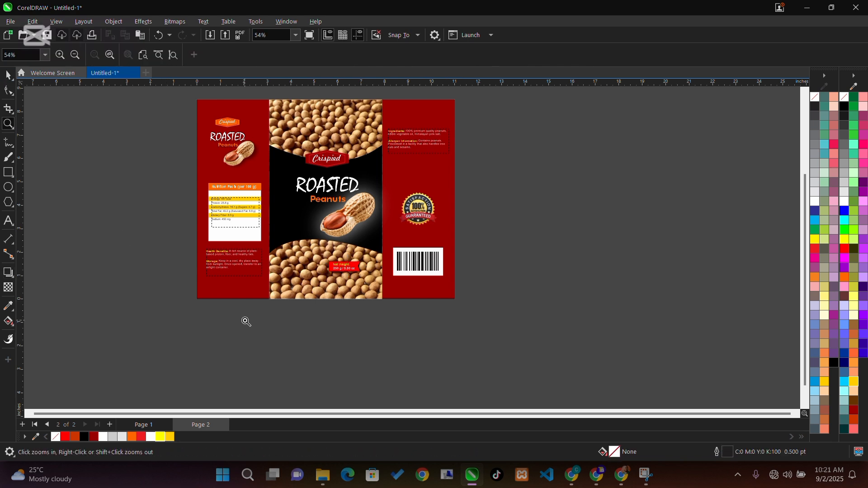
pyautogui.moveTo(178, 218); pyautogui.dragTo(468, 319)
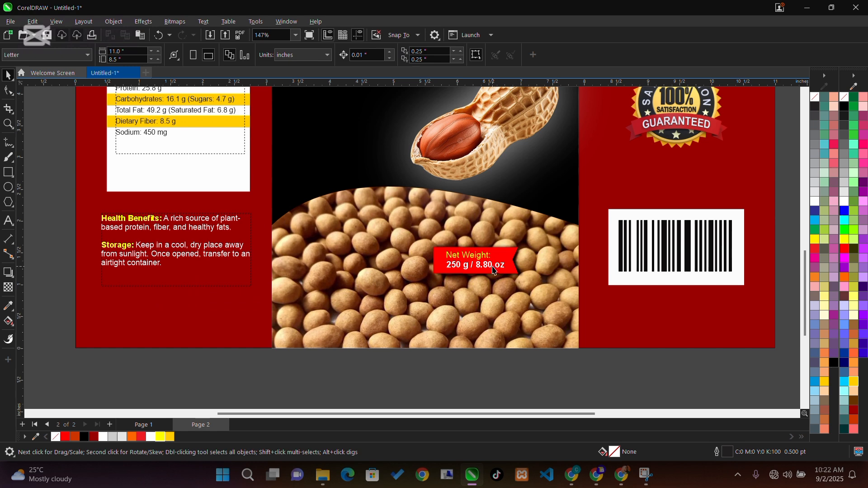
pyautogui.click(495, 271)
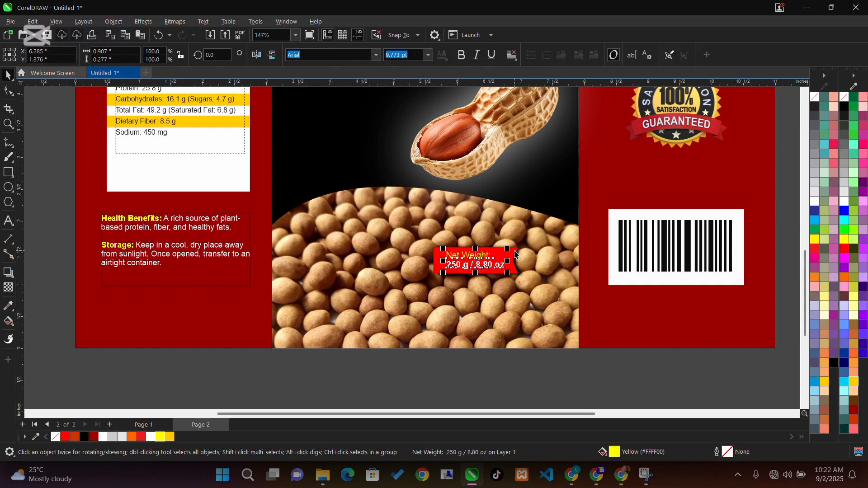
pyautogui.keyDown('shift'); pyautogui.click(515, 253); pyautogui.keyUp('shift')
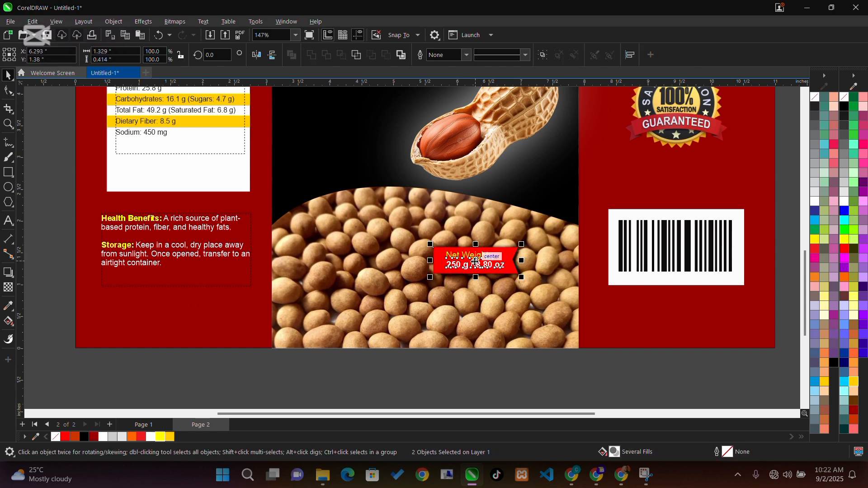
pyautogui.hotkey('ctrl', 'g')
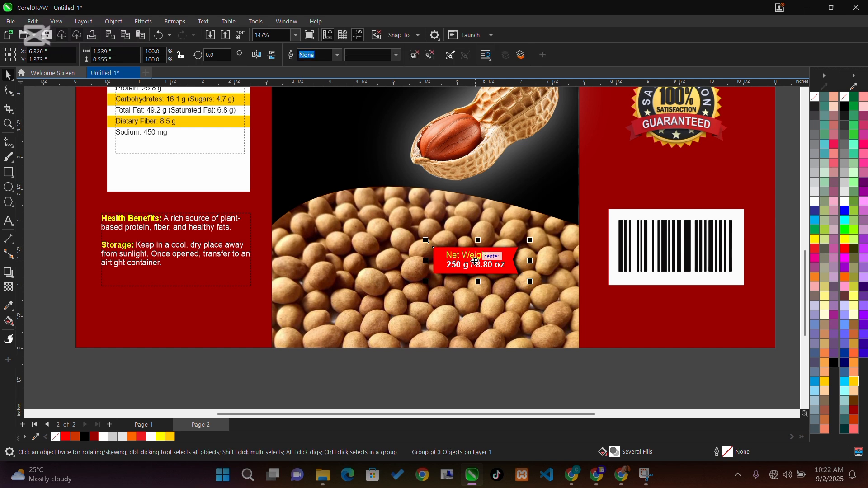
# - Place a copy of the net weight ribbon group below the Storage text on the left panel
pyautogui.moveTo(475, 261); pyautogui.dragTo(191, 312)
pyautogui.rightClick(191, 312)
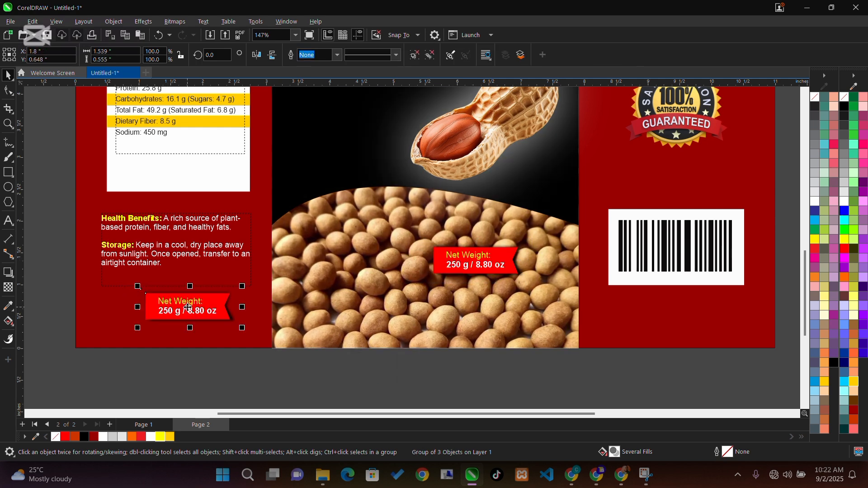
pyautogui.click(120, 375)
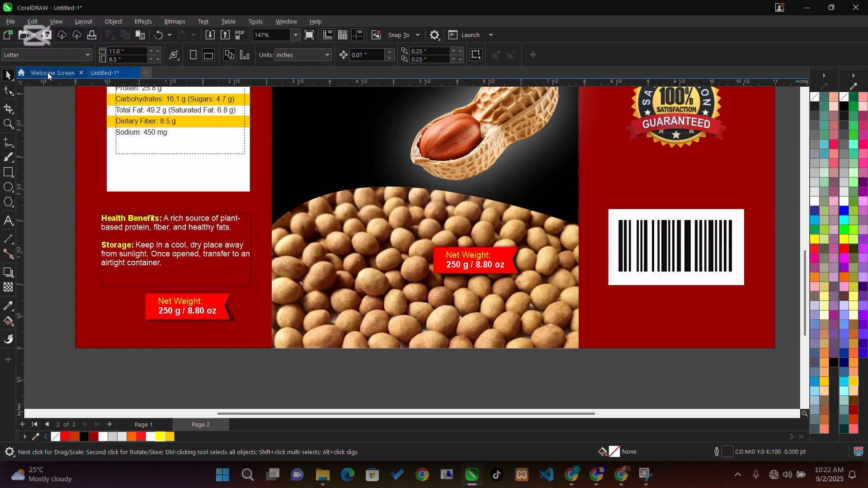
# - Shrink the barcode proportionally to about 1.73 by 0.97 inches and centre it beneath the guarantee seal
pyautogui.click(628, 233)
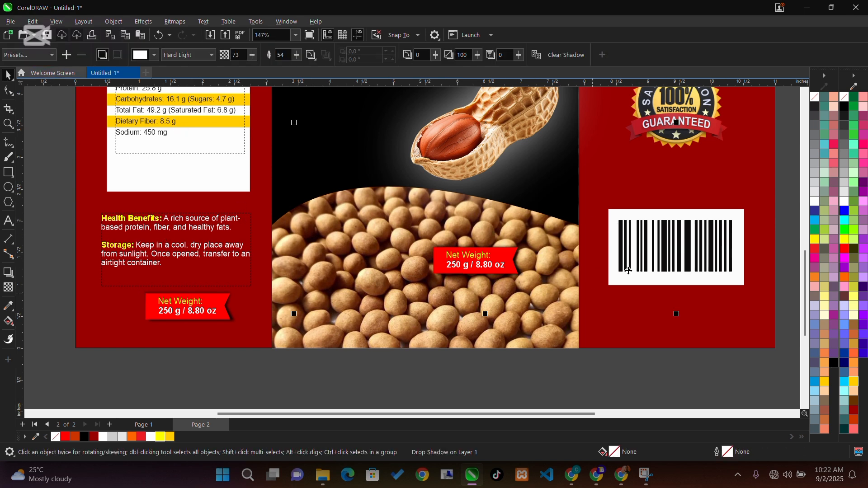
pyautogui.click(742, 239)
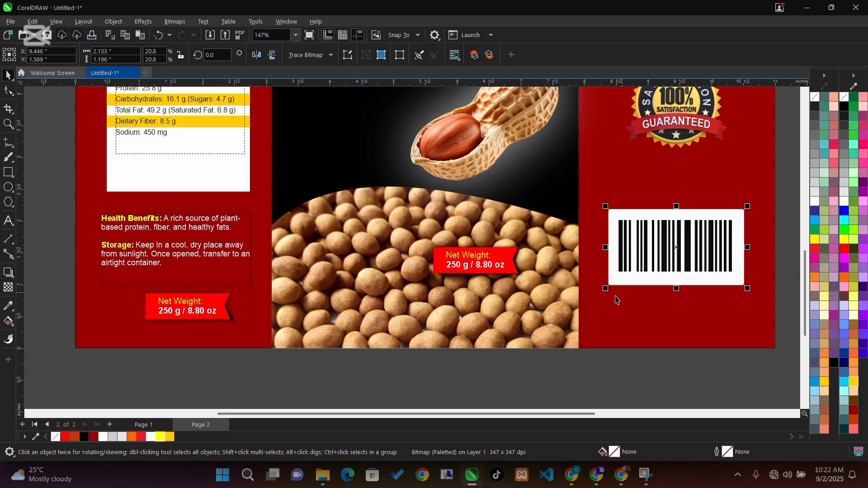
pyautogui.click(656, 274)
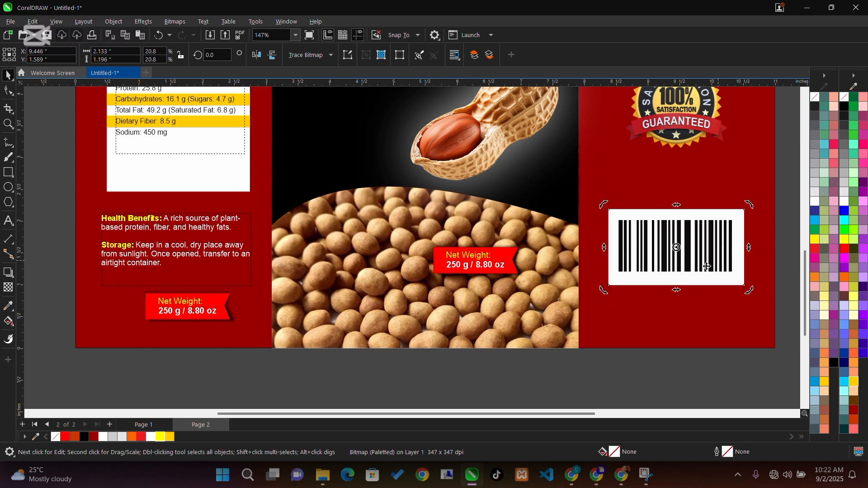
pyautogui.click(707, 267)
pyautogui.moveTo(603, 291); pyautogui.dragTo(629, 277)
pyautogui.moveTo(683, 235); pyautogui.dragTo(674, 232)
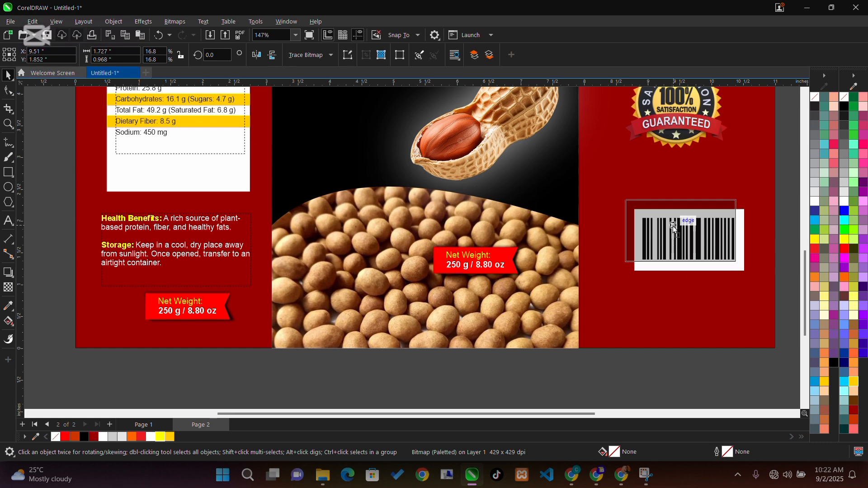
# - Move the guarantee seal and barcode together about 0.7 inch higher on the right panel
pyautogui.scroll(-2, 674, 229)
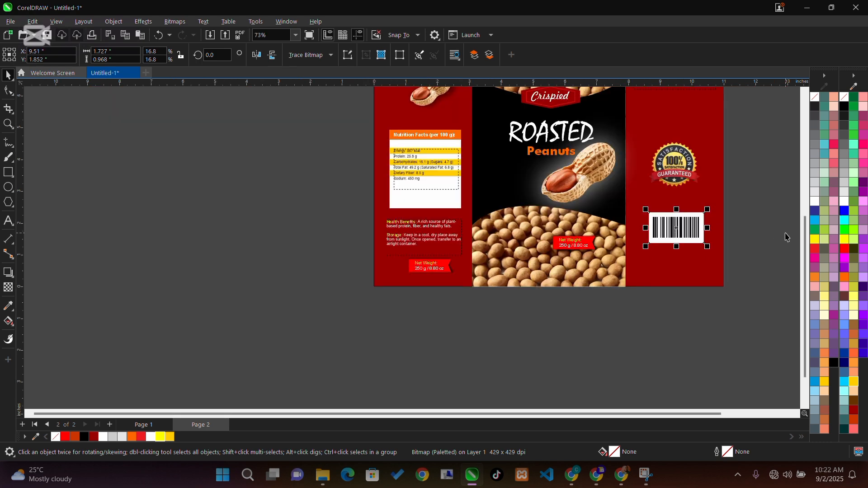
pyautogui.moveTo(805, 250); pyautogui.dragTo(806, 213)
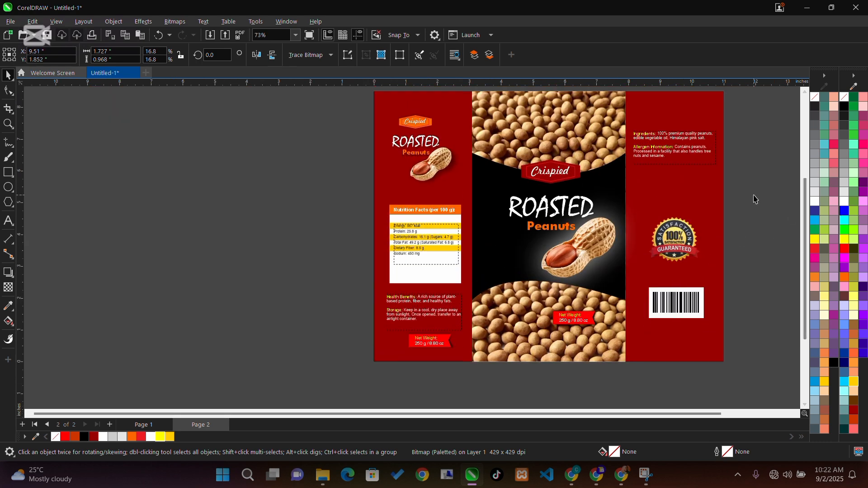
pyautogui.moveTo(754, 195); pyautogui.dragTo(638, 337)
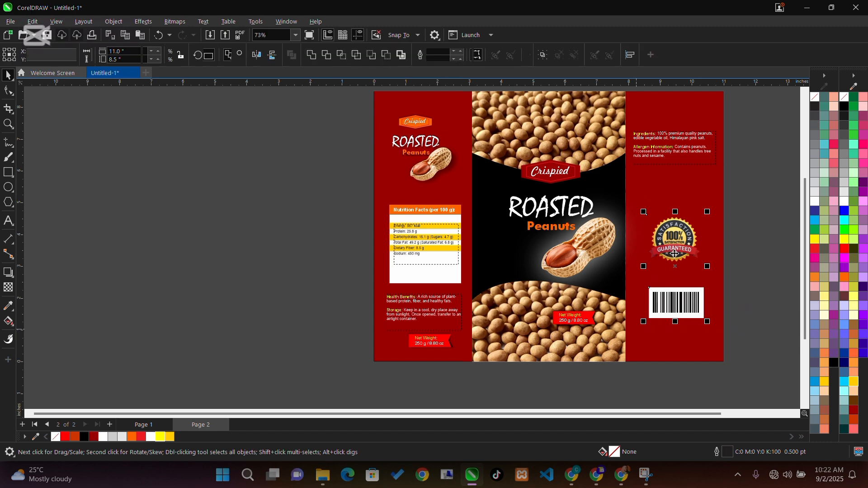
pyautogui.moveTo(678, 267); pyautogui.dragTo(681, 245)
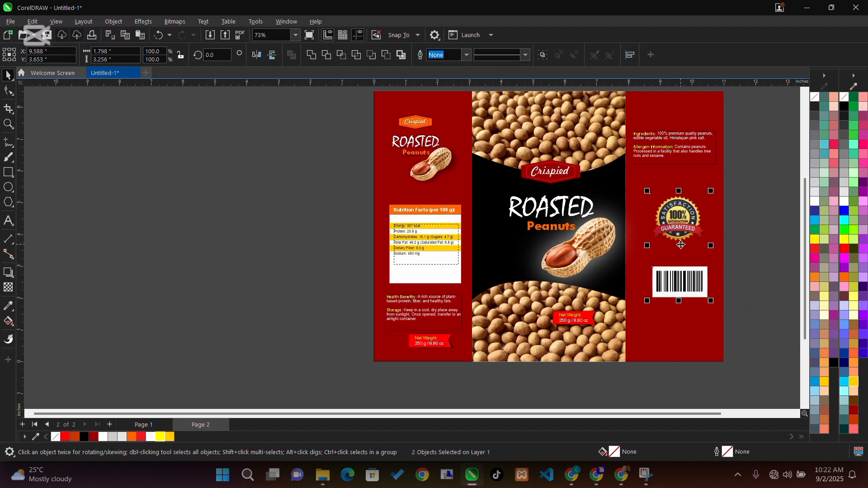
# - Nudge the ingredients text, seal and barcode together about 0.12 inch left to centre them on the right panel
pyautogui.moveTo(752, 109); pyautogui.dragTo(616, 325)
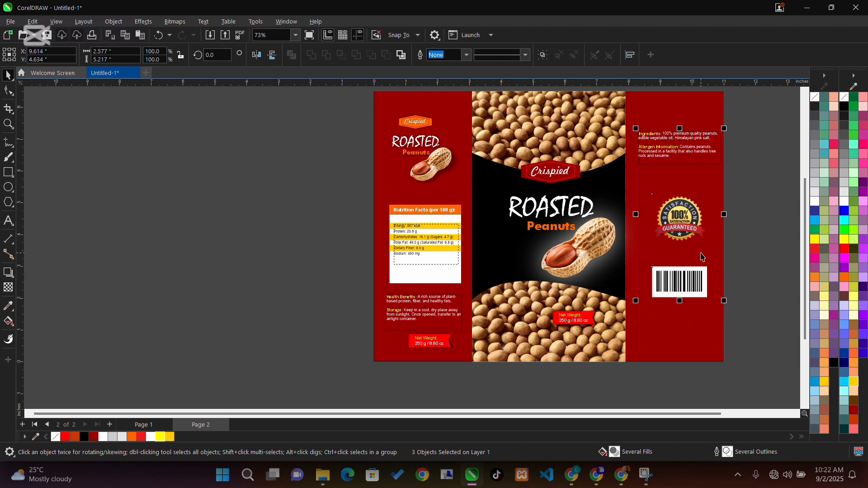
pyautogui.press('Left')
pyautogui.press('Left')
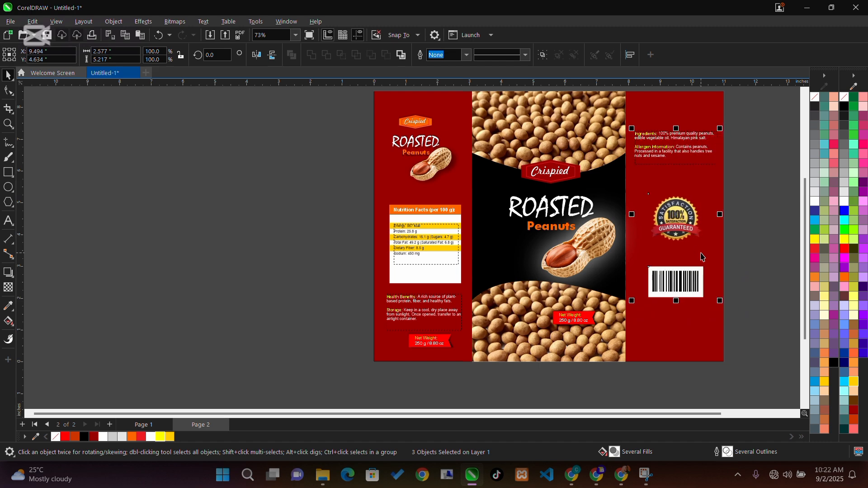
# - Enlarge the guarantee seal proportionally from its centre to about 2.22 by 2.02 inches
pyautogui.click(764, 224)
pyautogui.click(692, 225)
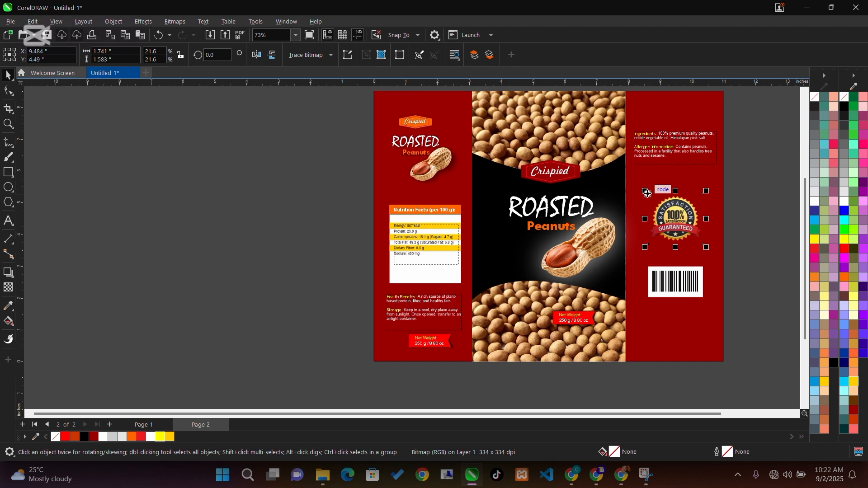
pyautogui.moveTo(646, 192); pyautogui.dragTo(637, 183)
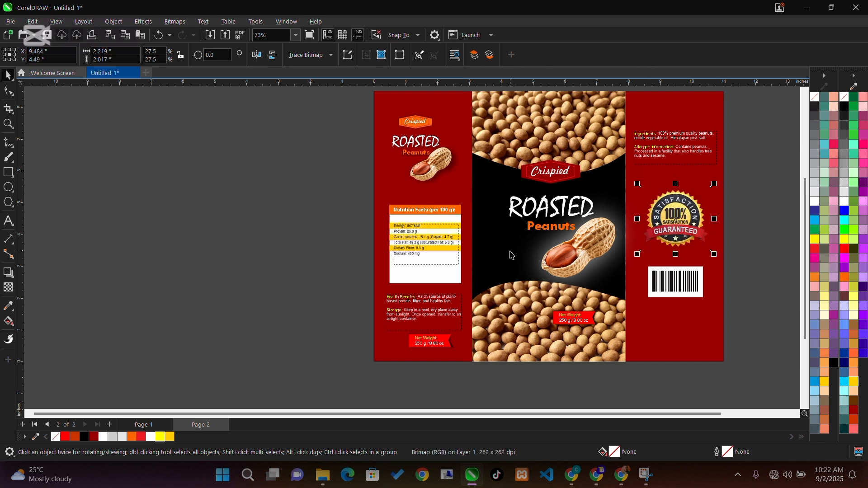
pyautogui.click(205, 239)
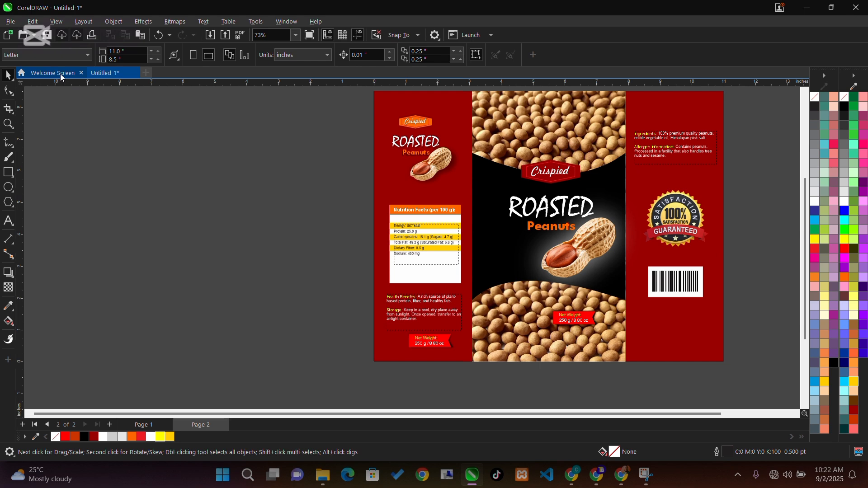
# - On Page 2, draw a flat six-sided polygon about 3.48 by 0.36 inches and move it above the ingredients text
pyautogui.click(150, 427)
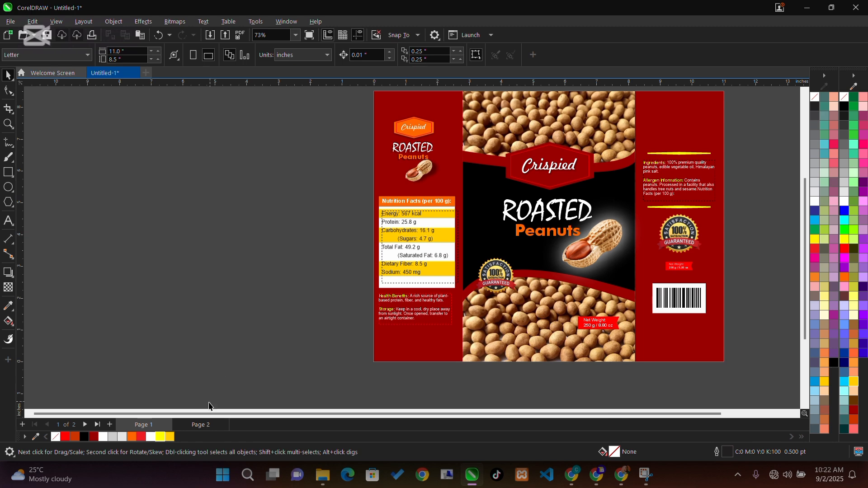
pyautogui.click(203, 426)
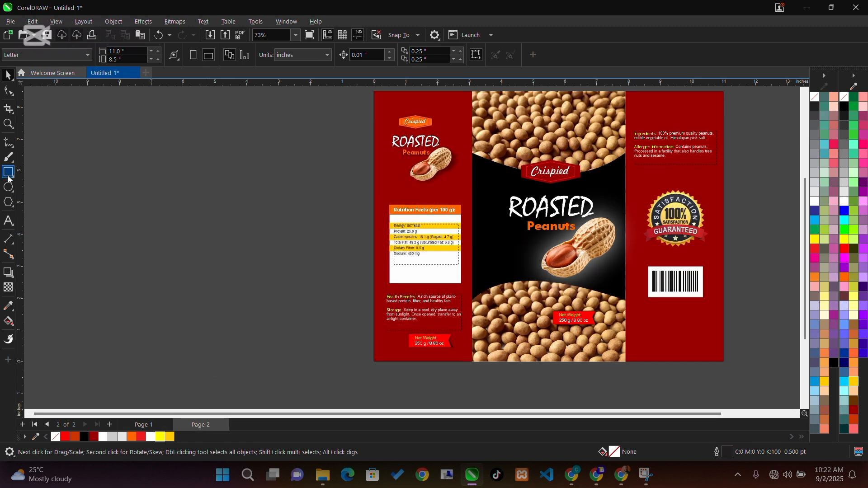
pyautogui.click(10, 206)
pyautogui.moveTo(91, 207); pyautogui.dragTo(218, 218)
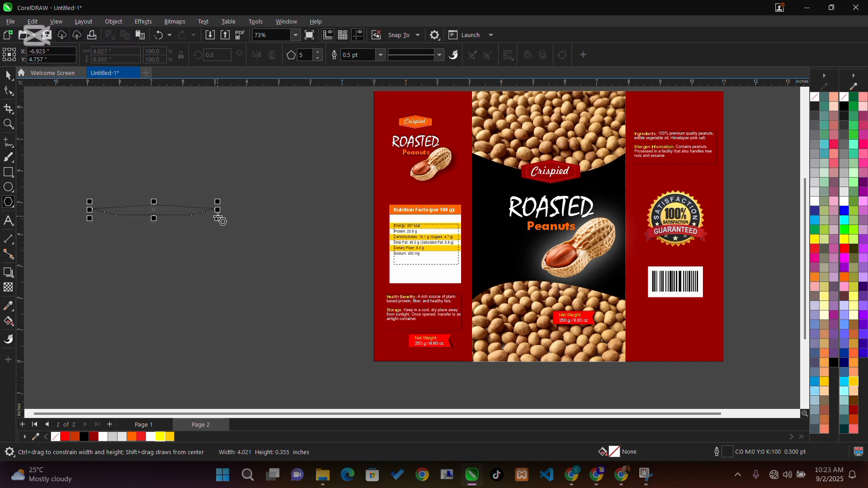
pyautogui.click(318, 53)
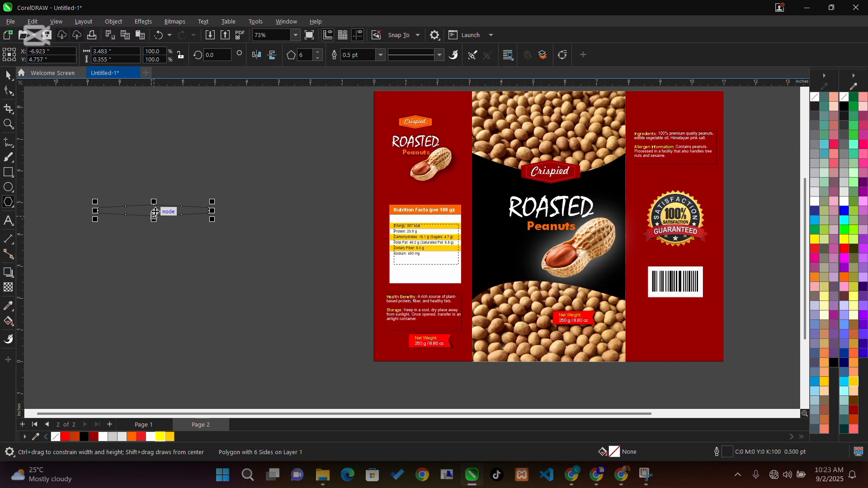
pyautogui.moveTo(156, 212); pyautogui.dragTo(681, 117)
# - Narrow and flatten the polygon to about 2.51 by 0.12 inches and centre it above the ingredients text
pyautogui.press('z')
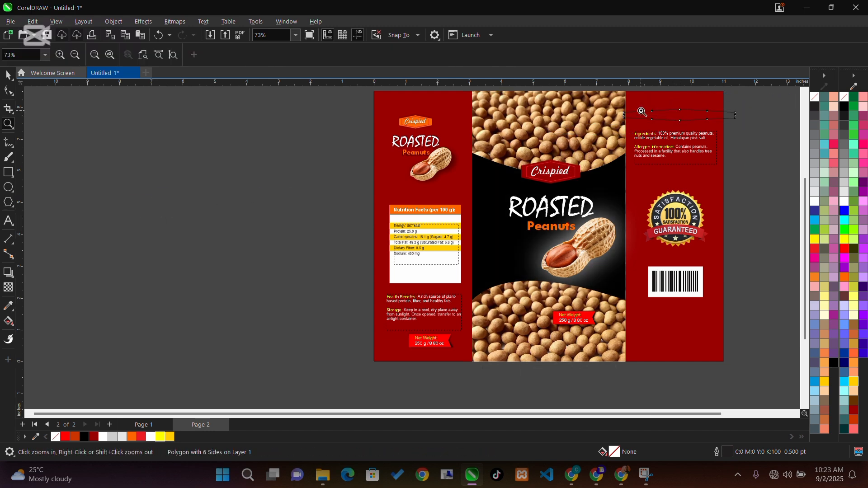
pyautogui.moveTo(610, 97); pyautogui.dragTo(746, 210)
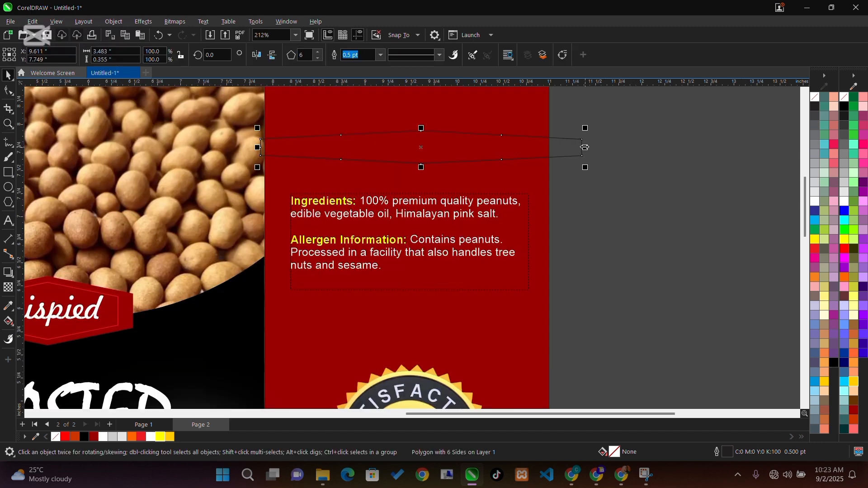
pyautogui.moveTo(585, 148); pyautogui.dragTo(496, 148)
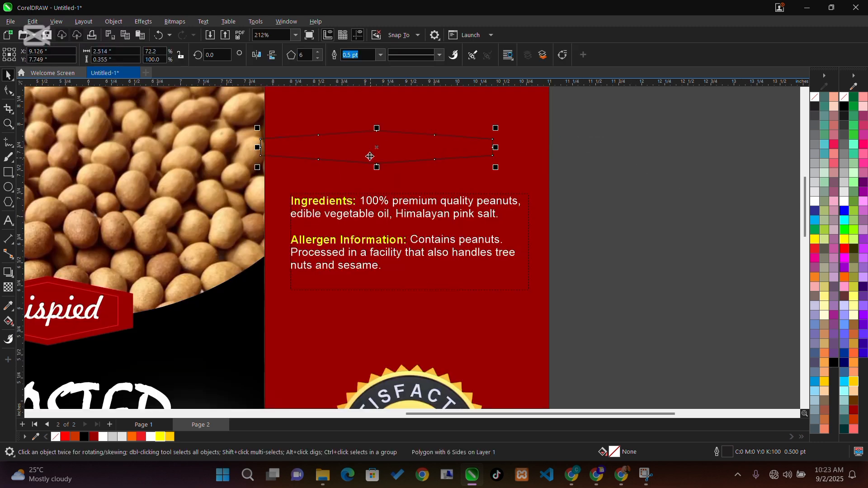
pyautogui.moveTo(378, 149); pyautogui.dragTo(404, 149)
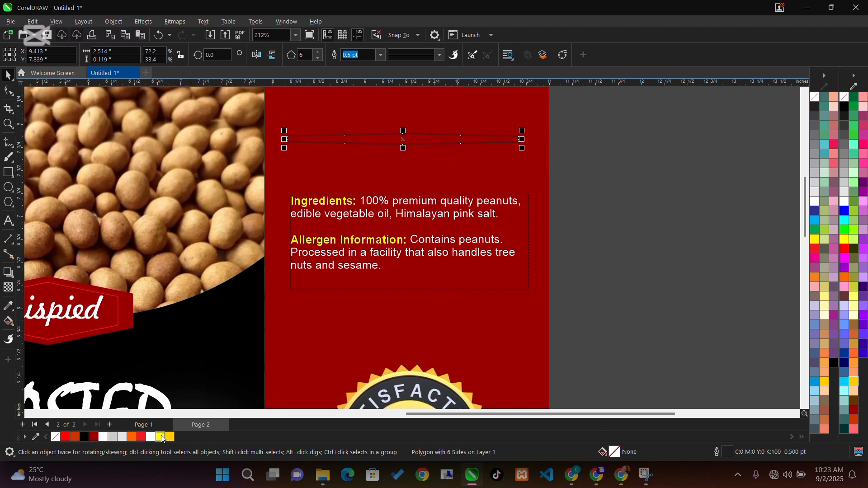
# - Fill the flat polygon yellow with no outline and place a copy below the allergen text as a second divider
pyautogui.click(161, 437)
pyautogui.rightClick(55, 438)
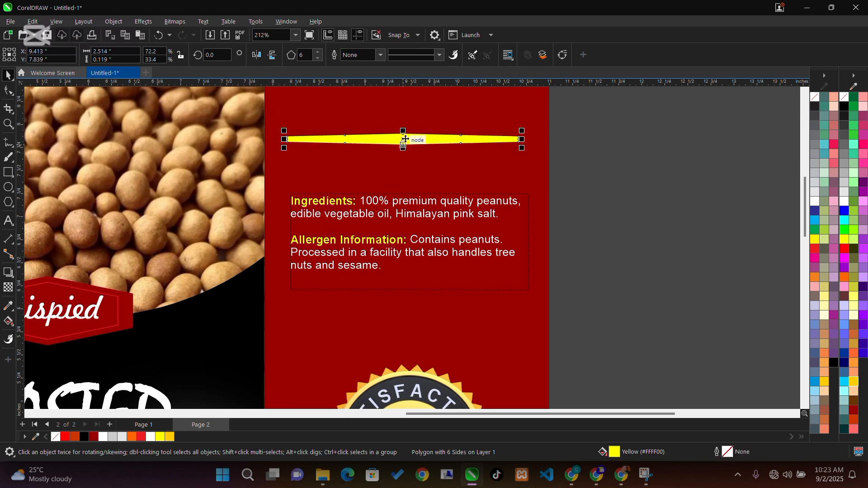
pyautogui.moveTo(406, 140); pyautogui.dragTo(406, 320)
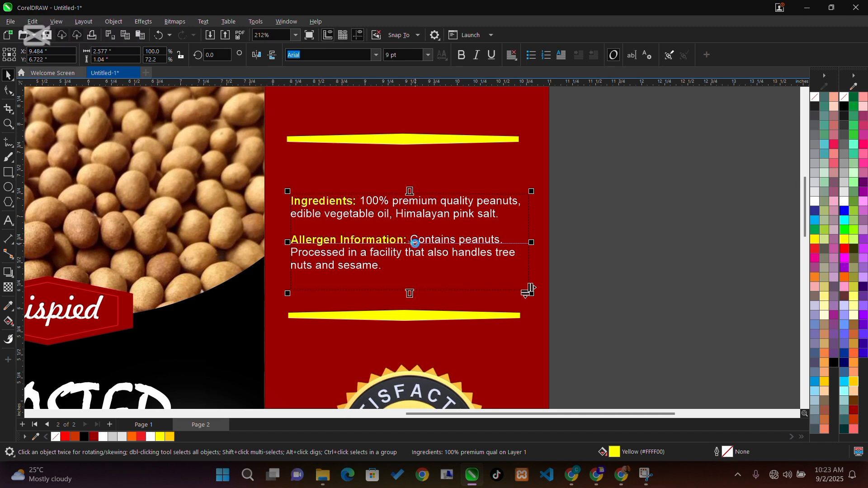
# - Nudge the ingredients and allergen text block up about 0.14 inch between the two yellow dividers
pyautogui.press('Up')
pyautogui.press('Up')
pyautogui.press('Up')
pyautogui.press('Up')
pyautogui.press('Up')
pyautogui.press('Up')
pyautogui.press('Up')
pyautogui.press('Up')
pyautogui.press('Up')
pyautogui.press('Up')
pyautogui.press('Up')
pyautogui.press('Up')
pyautogui.press('Up')
pyautogui.press('Up')
pyautogui.press('Up')
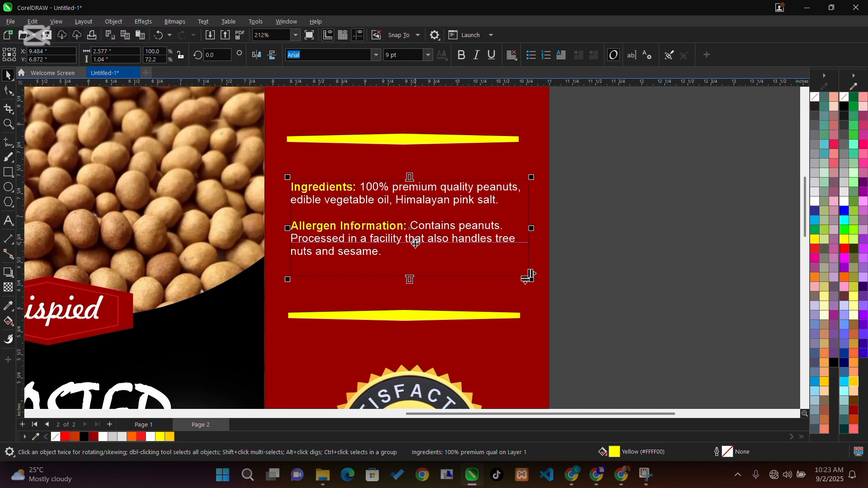
pyautogui.click(633, 247)
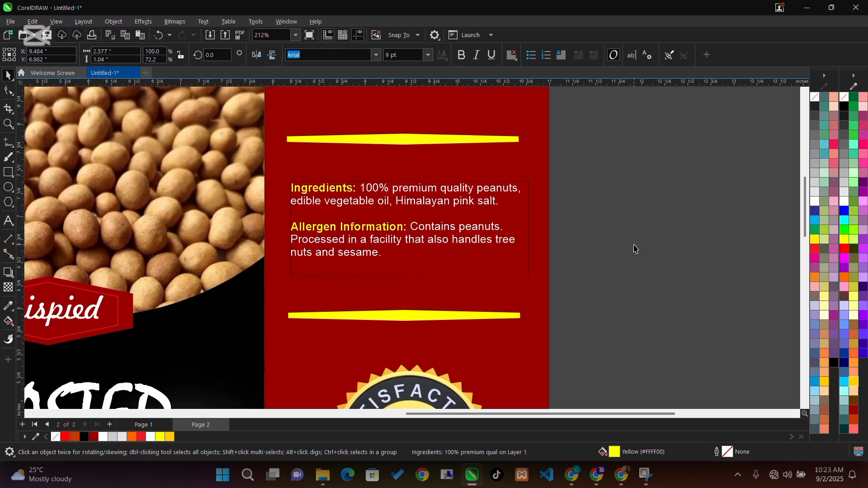
pyautogui.scroll(-3, 619, 287)
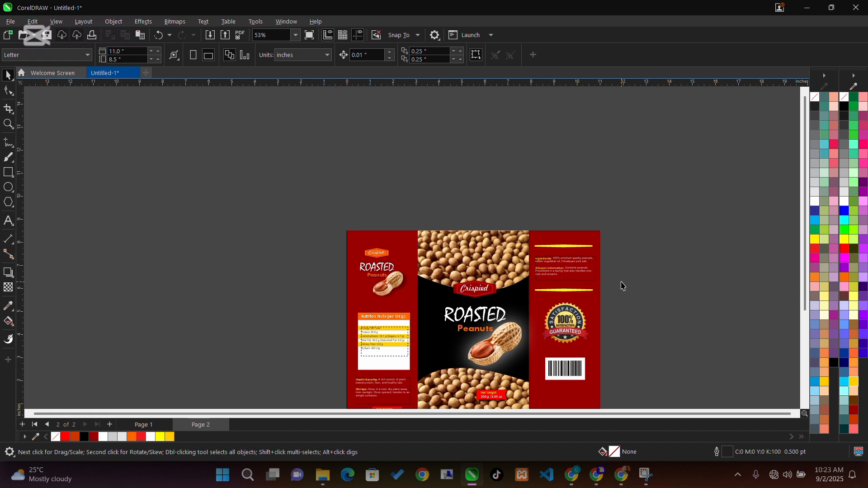
pyautogui.moveTo(807, 240); pyautogui.dragTo(806, 287)
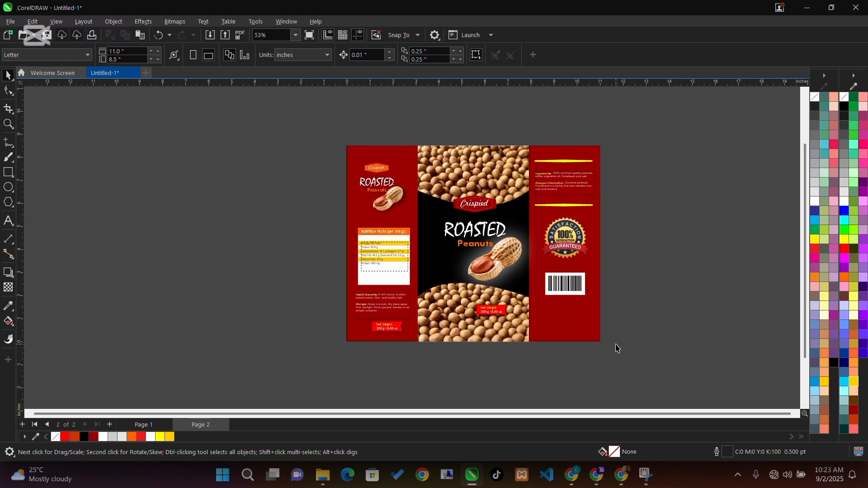
pyautogui.press('z')
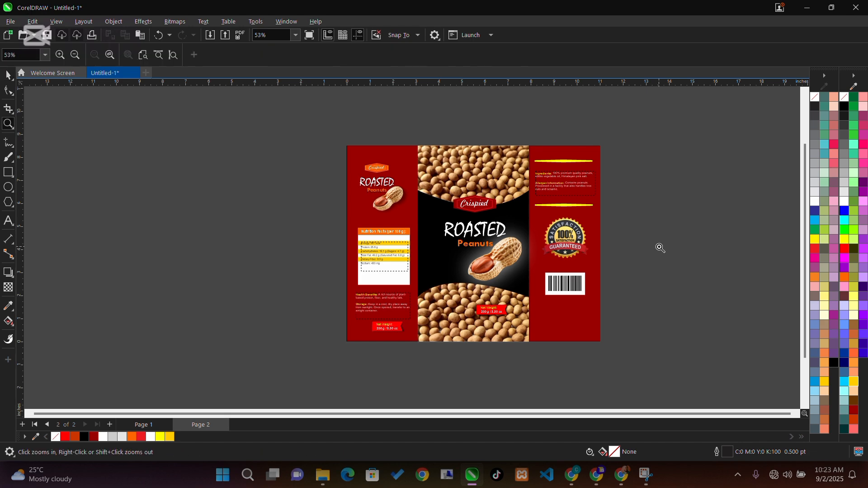
# - Place a copy of the satisfaction seal on the front panel's lower left, shrink it to about 1.15 by 1.04 inches, and preview the label full screen
pyautogui.moveTo(329, 140); pyautogui.dragTo(598, 333)
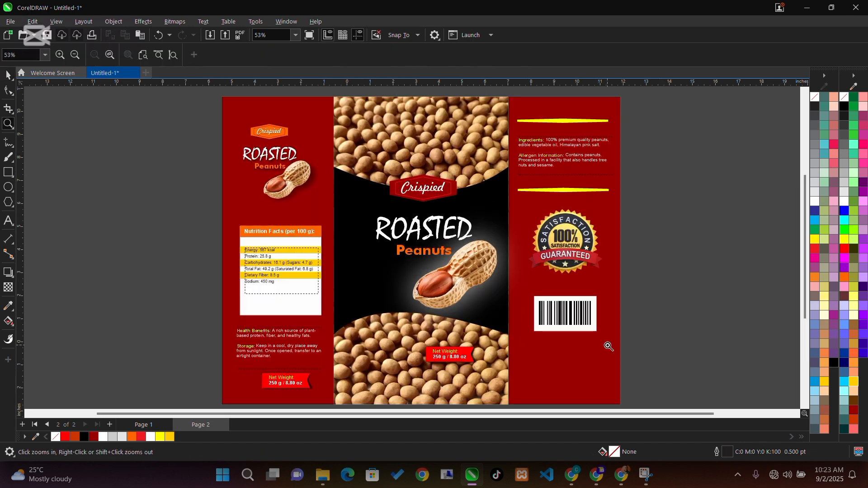
pyautogui.press('space')
pyautogui.click(582, 234)
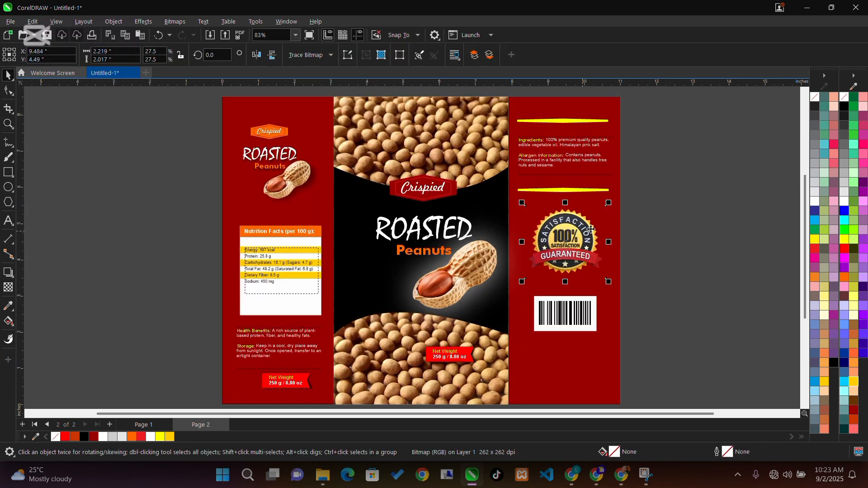
pyautogui.moveTo(565, 235); pyautogui.dragTo(370, 316)
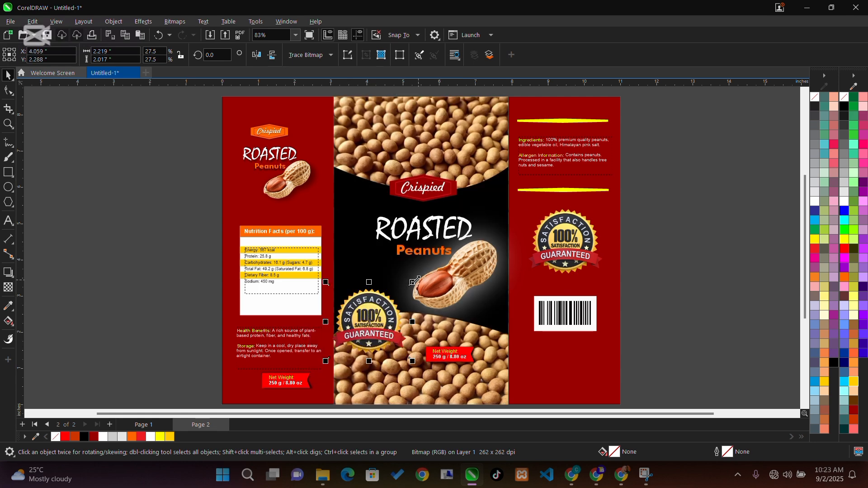
pyautogui.moveTo(412, 283); pyautogui.dragTo(371, 310)
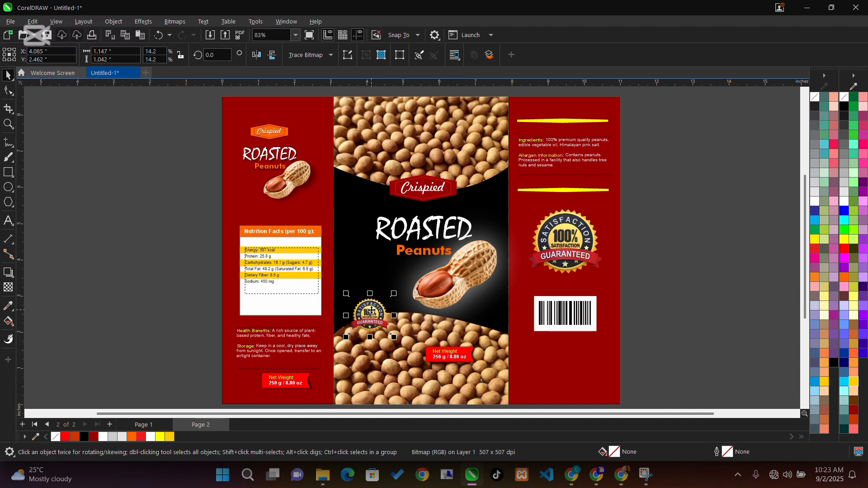
pyautogui.click(193, 330)
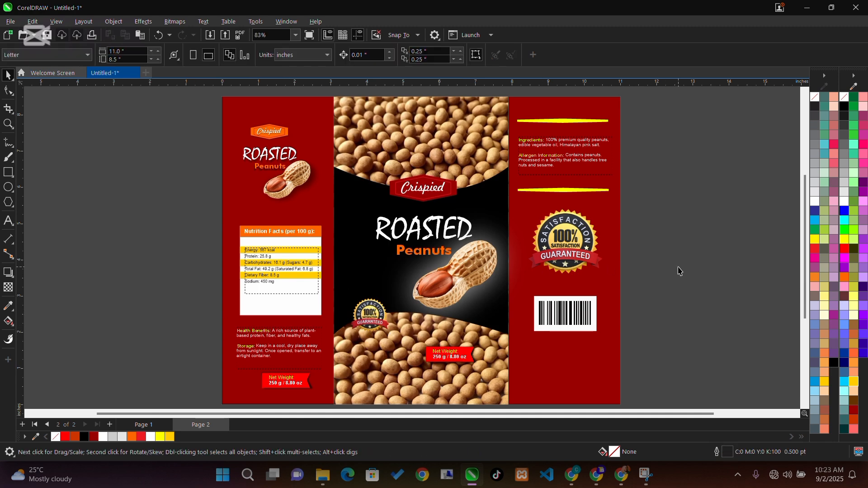
pyautogui.press('F9')
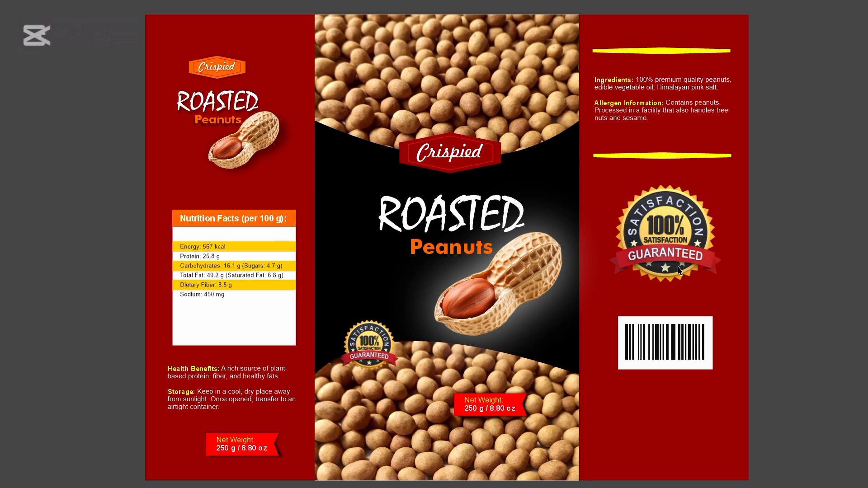